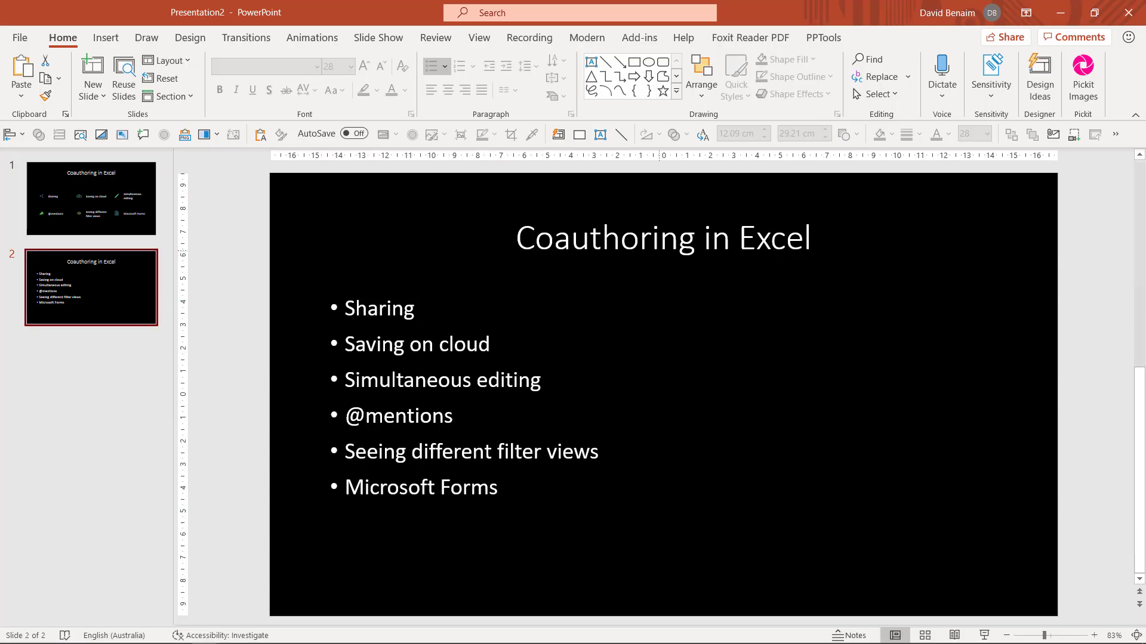
# Step: Apply the Design Ideas icon layout with uppercase labels to slide 2's six topics
pyautogui.click(1038, 84)
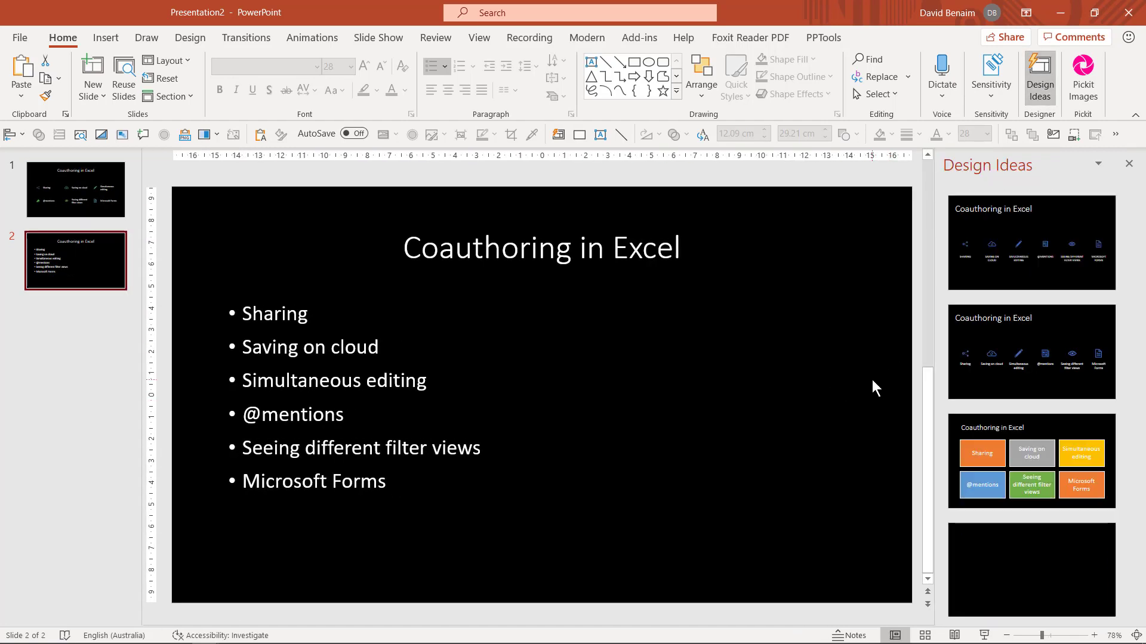
pyautogui.click(1003, 354)
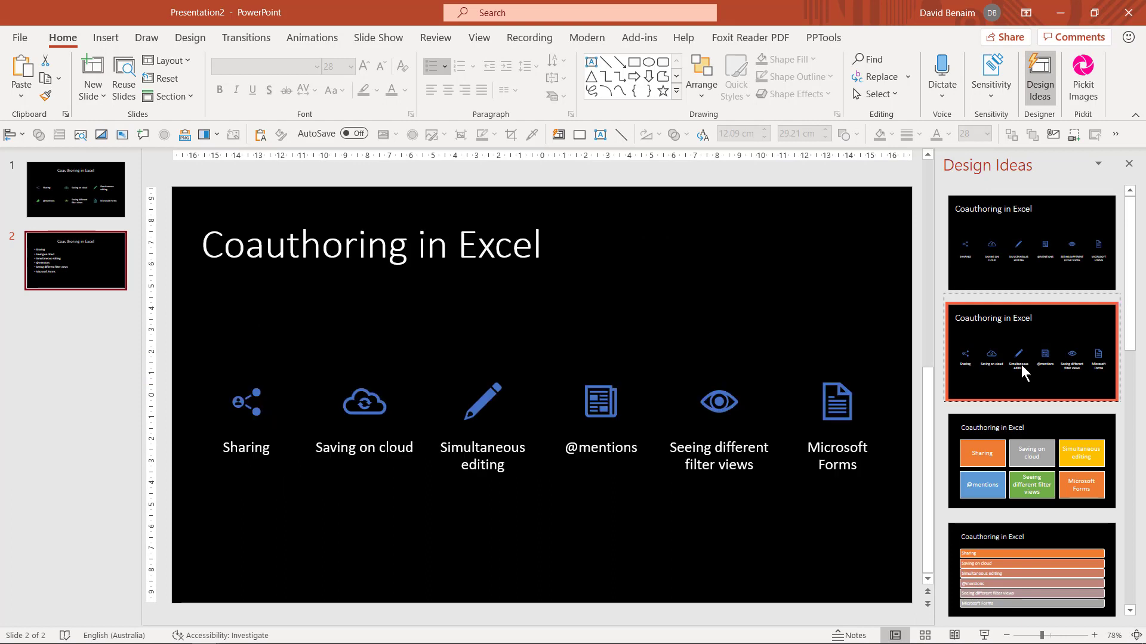
pyautogui.click(1021, 245)
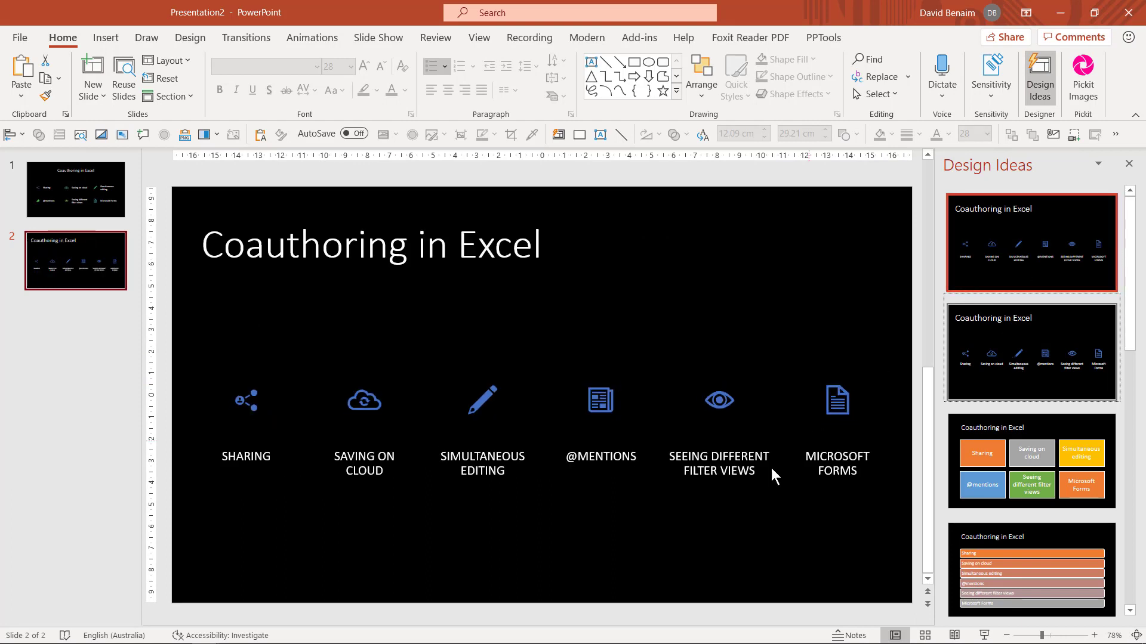
pyautogui.click(592, 404)
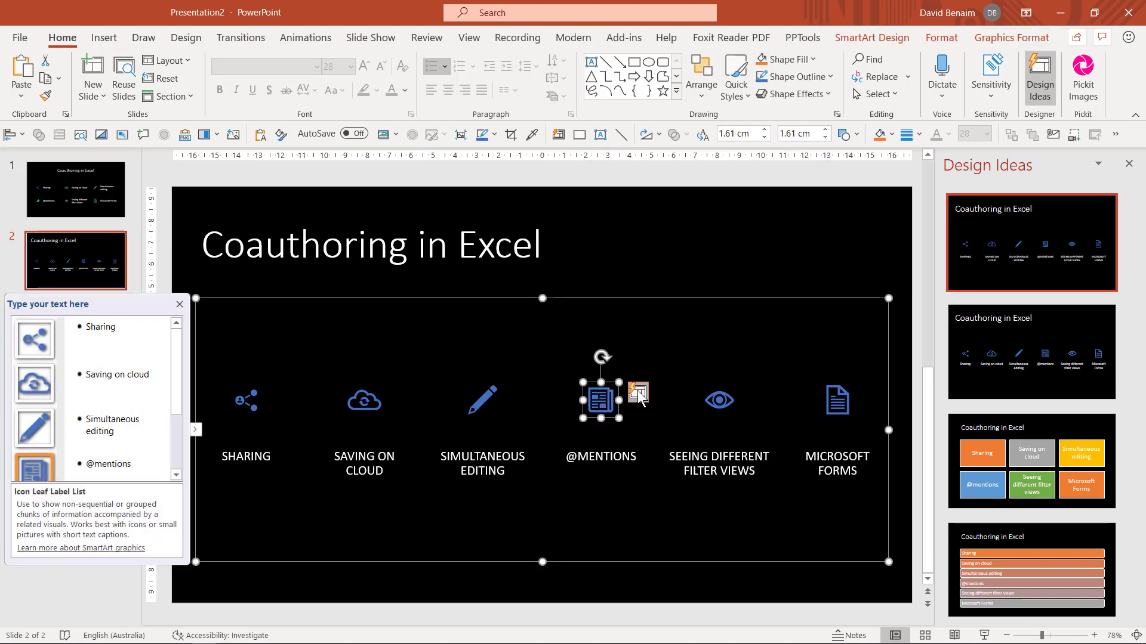
pyautogui.click(637, 394)
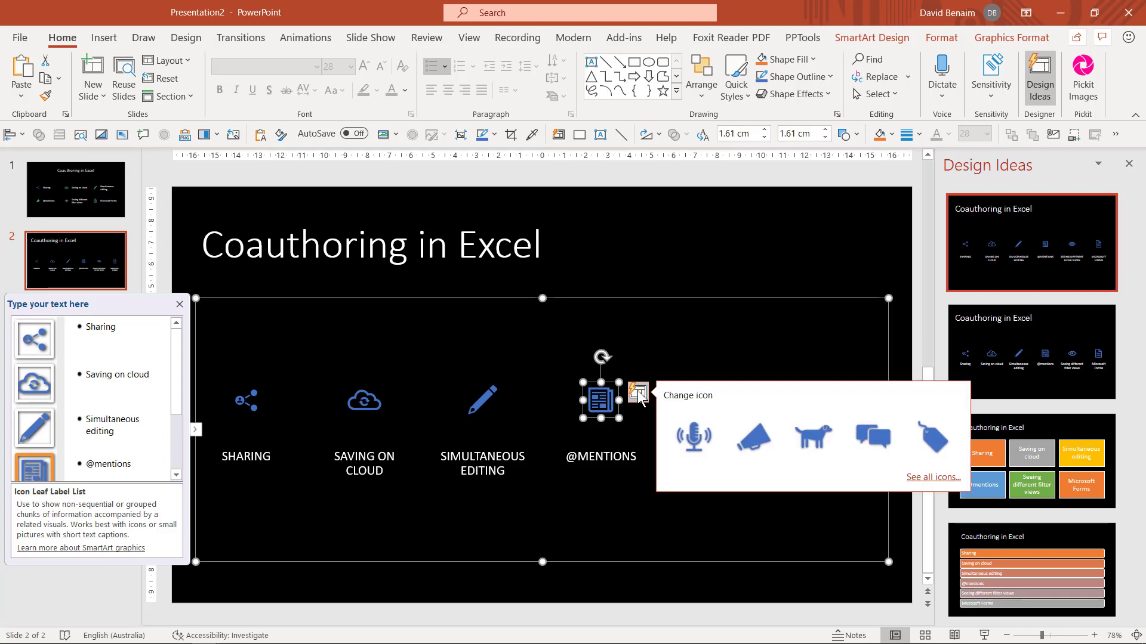
pyautogui.click(746, 440)
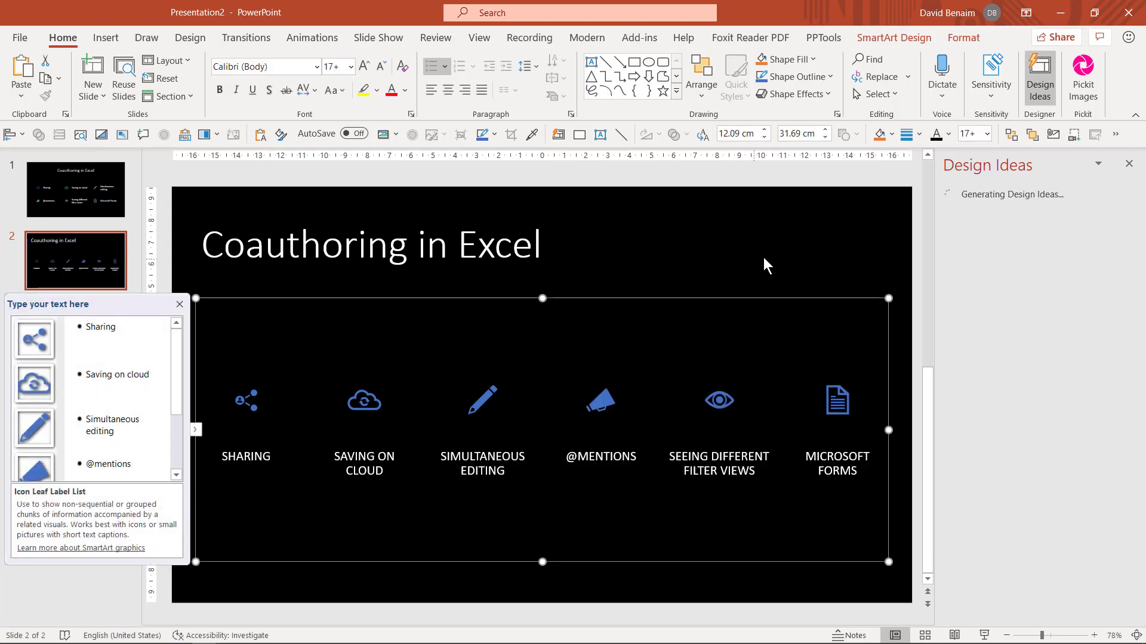
pyautogui.click(1129, 164)
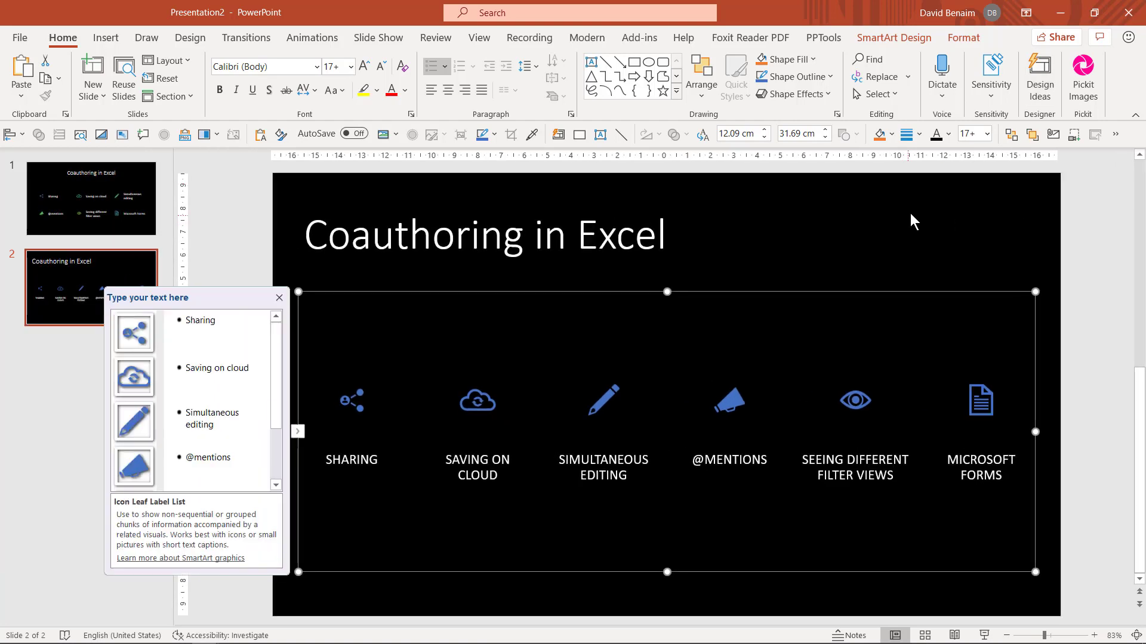
pyautogui.click(1072, 285)
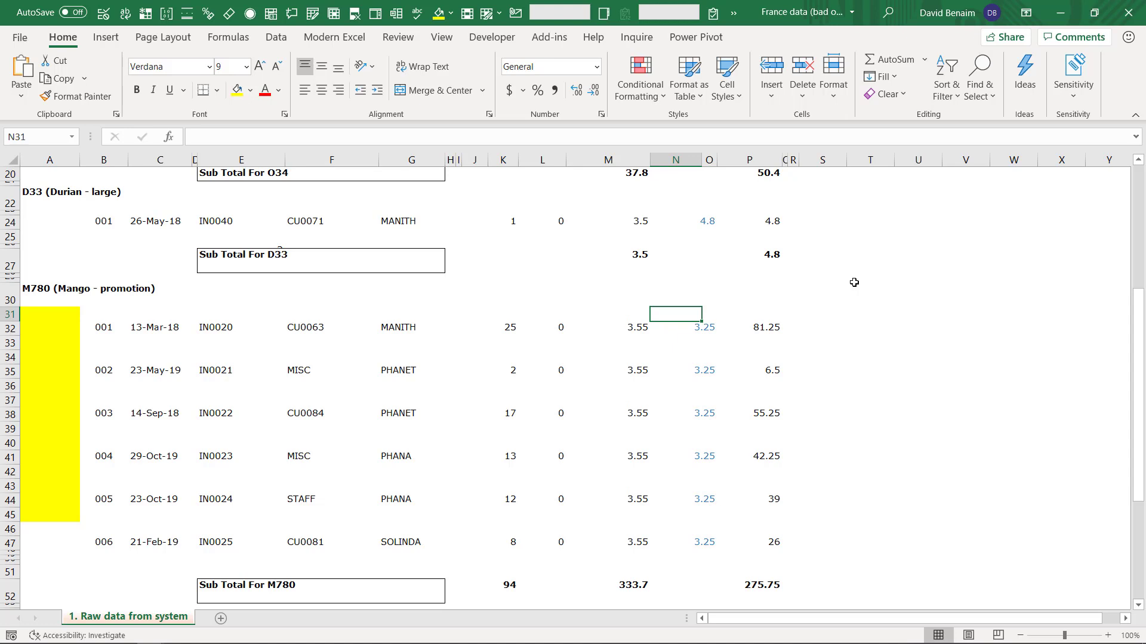
# Step: Turn on AutoSave and upload the France data workbook to OneDrive - Xlconsulting
pyautogui.click(544, 269)
pyautogui.click(632, 286)
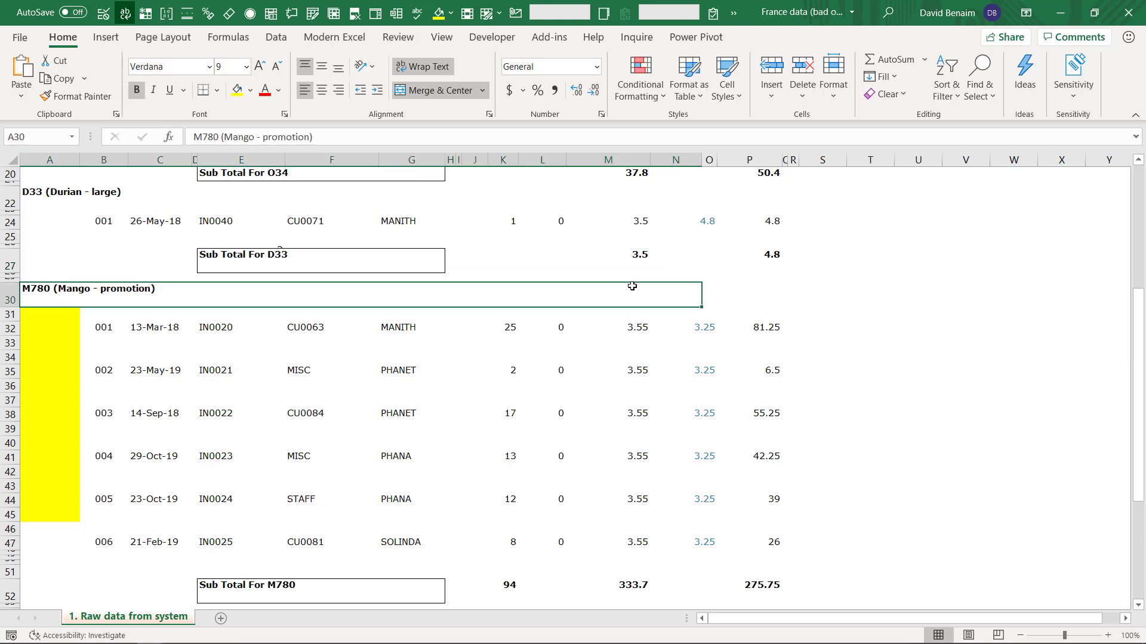
pyautogui.click(505, 269)
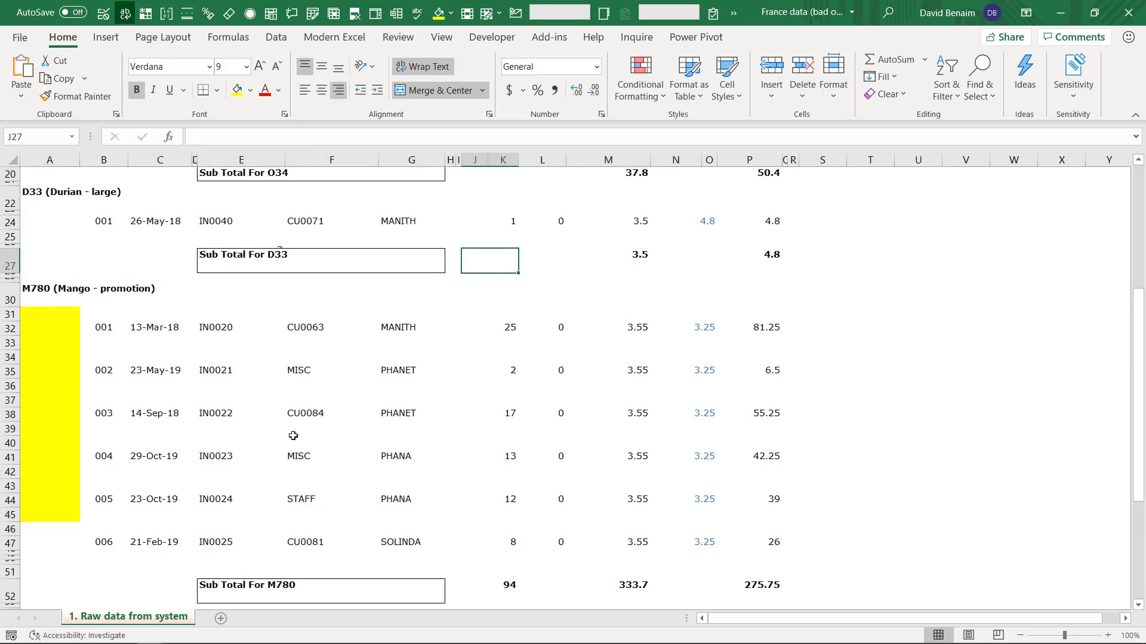
pyautogui.click(72, 13)
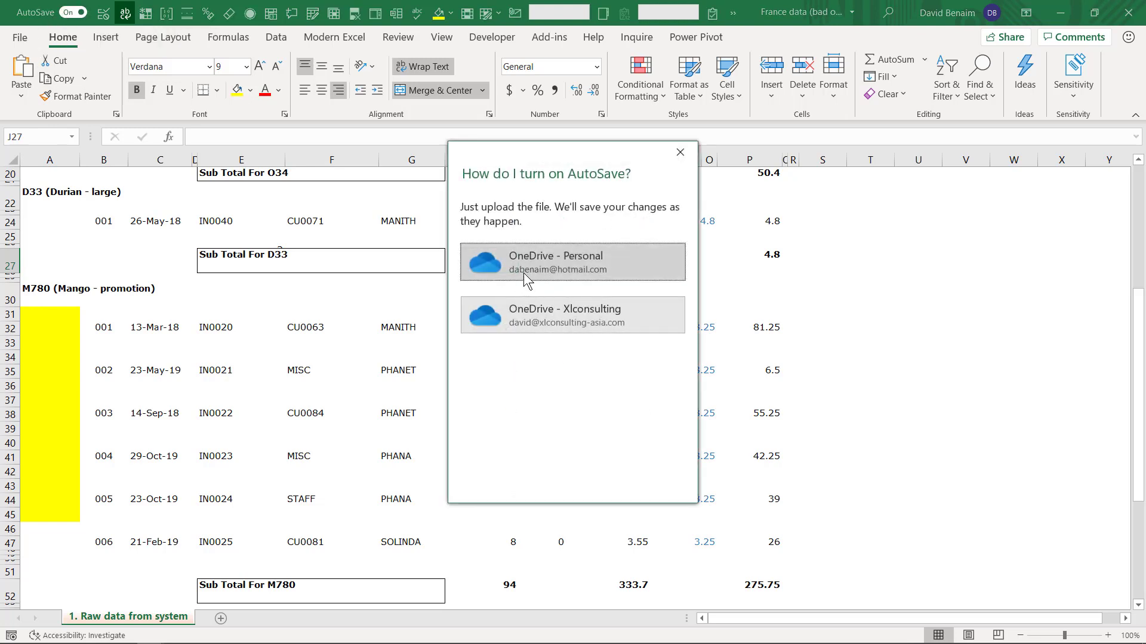
pyautogui.click(523, 316)
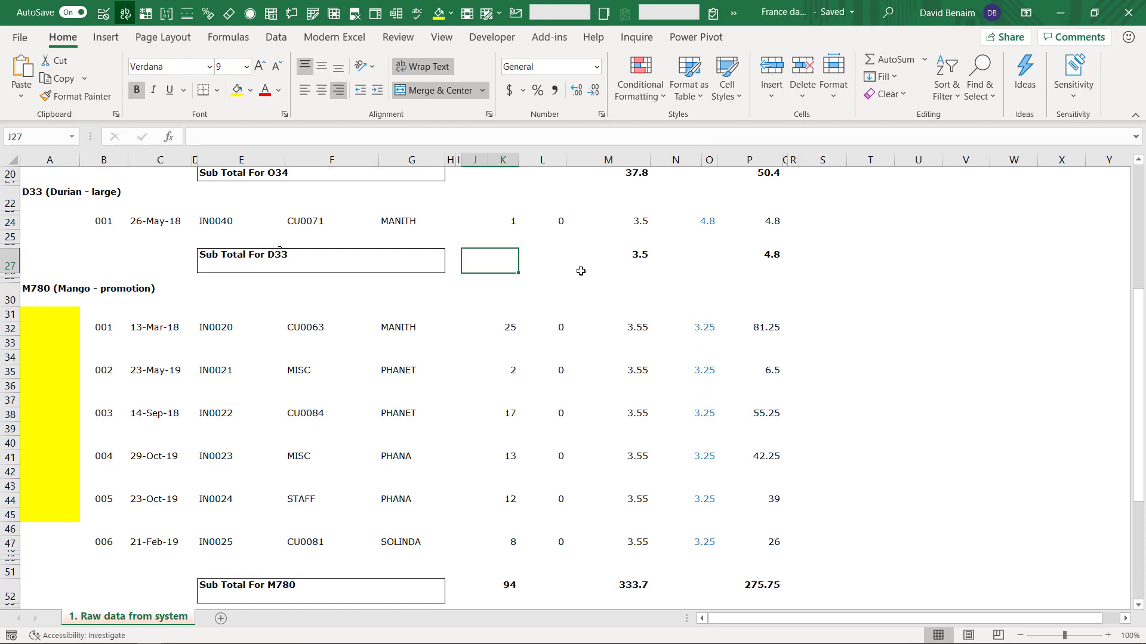
pyautogui.press('Down')
pyautogui.press('Left')
pyautogui.press('Left')
pyautogui.press('Left')
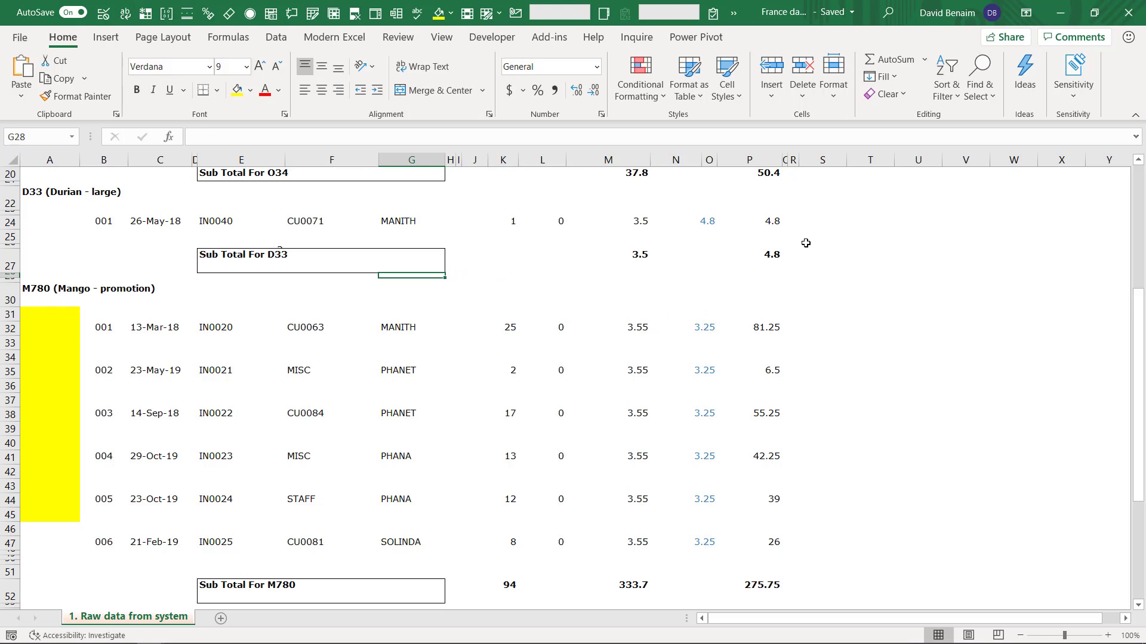
# Step: Rename the workbook to 'rename', looking at Location but cancelling the move
pyautogui.click(827, 17)
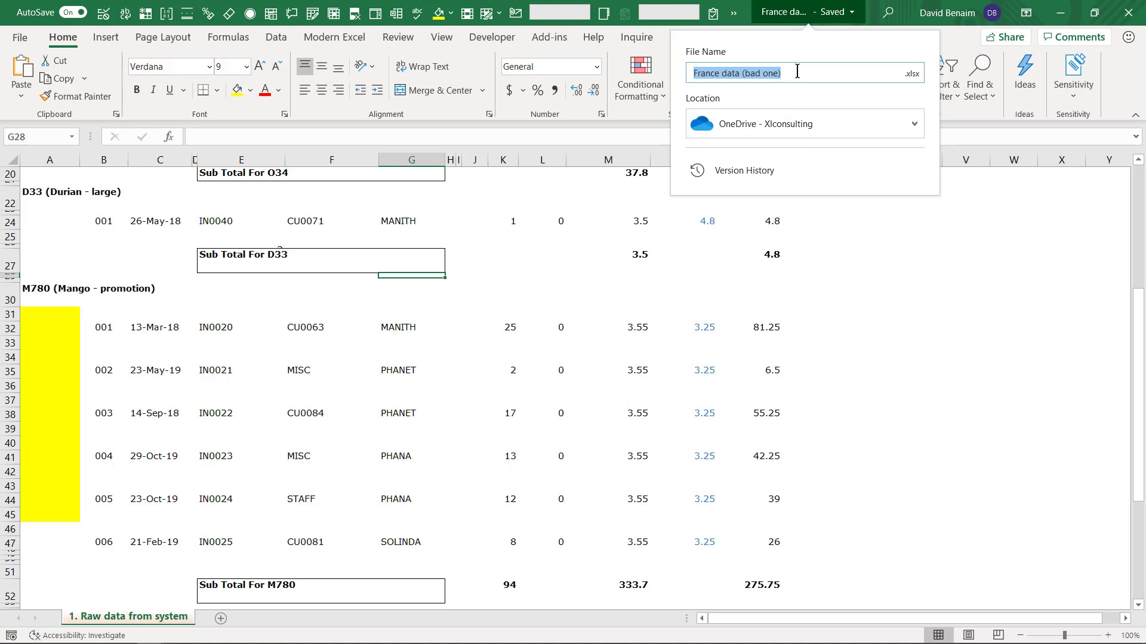
pyautogui.write('rename')
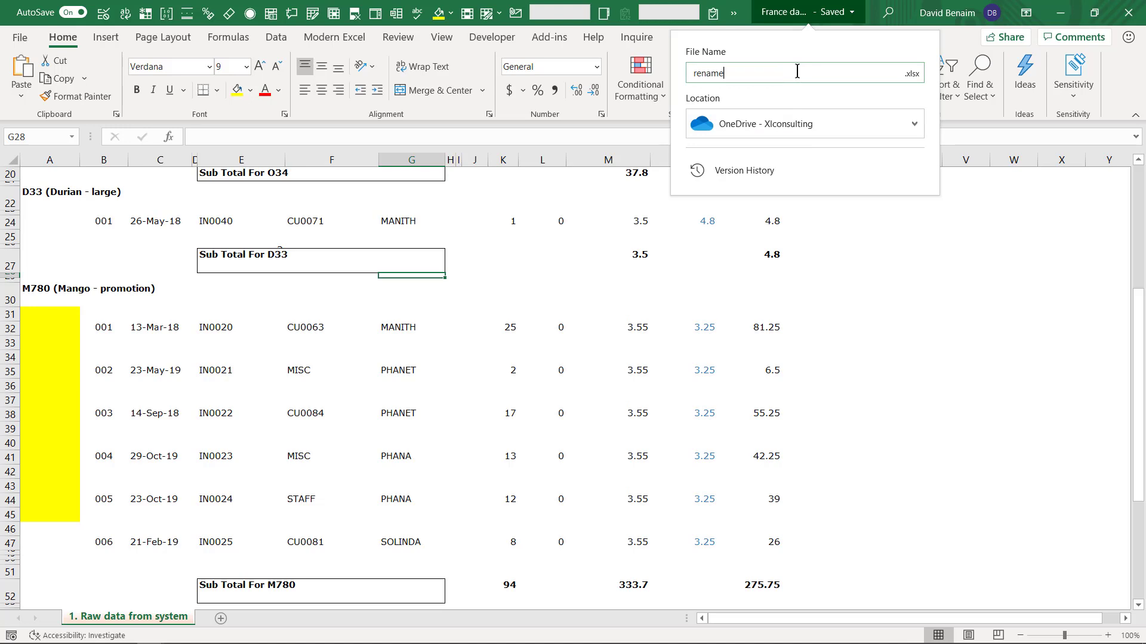
pyautogui.click(844, 118)
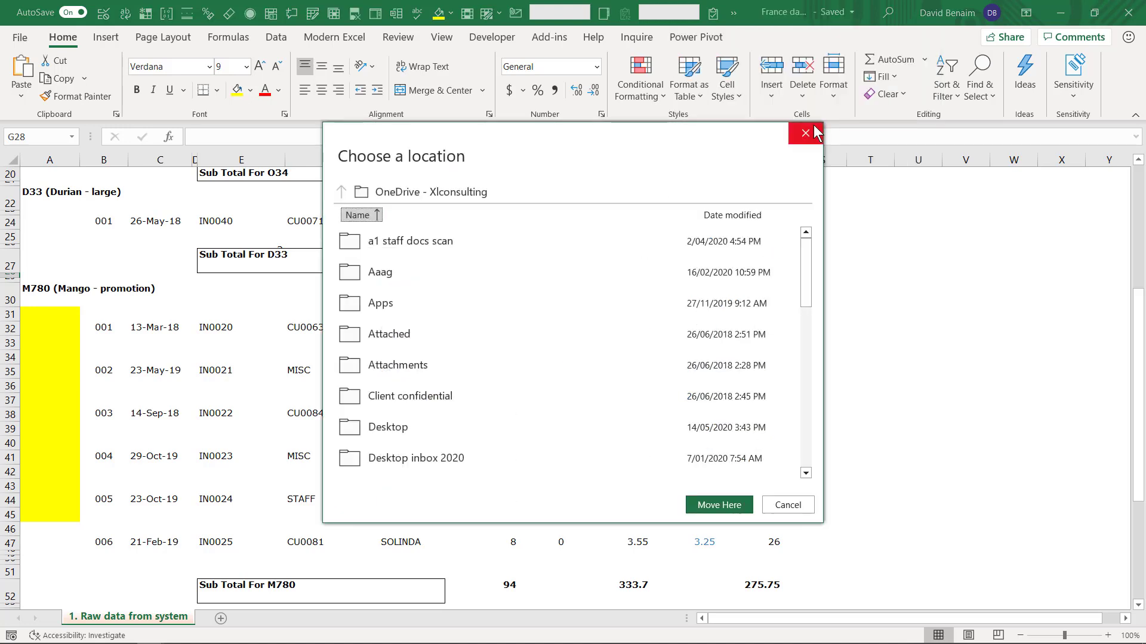
pyautogui.scroll(-5, 389, 356)
pyautogui.scroll(5, 389, 353)
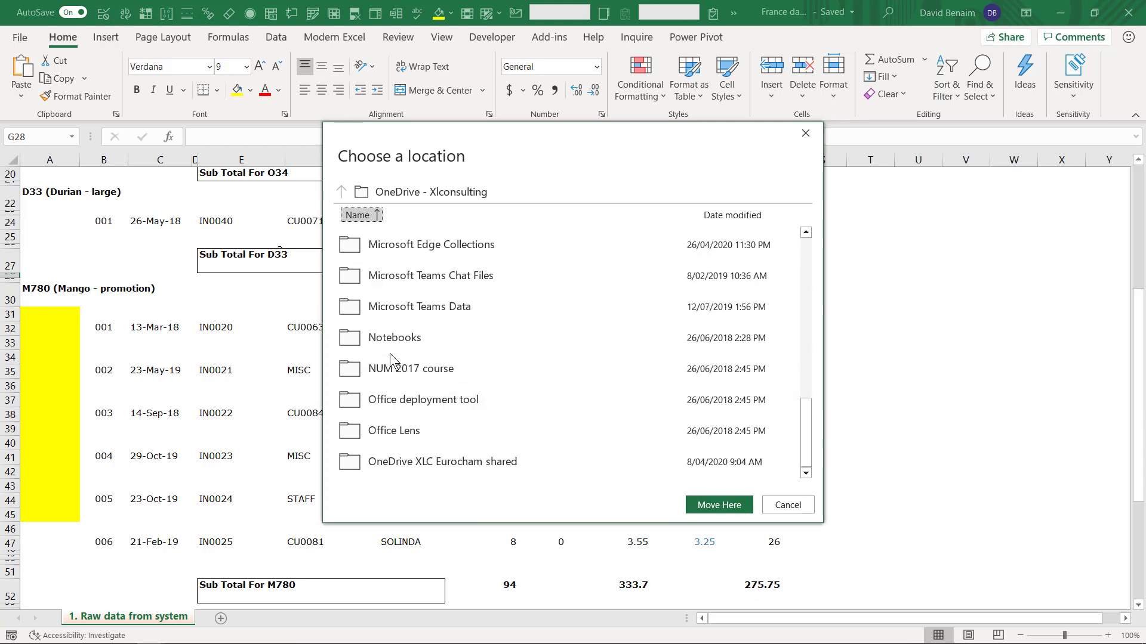
pyautogui.click(788, 507)
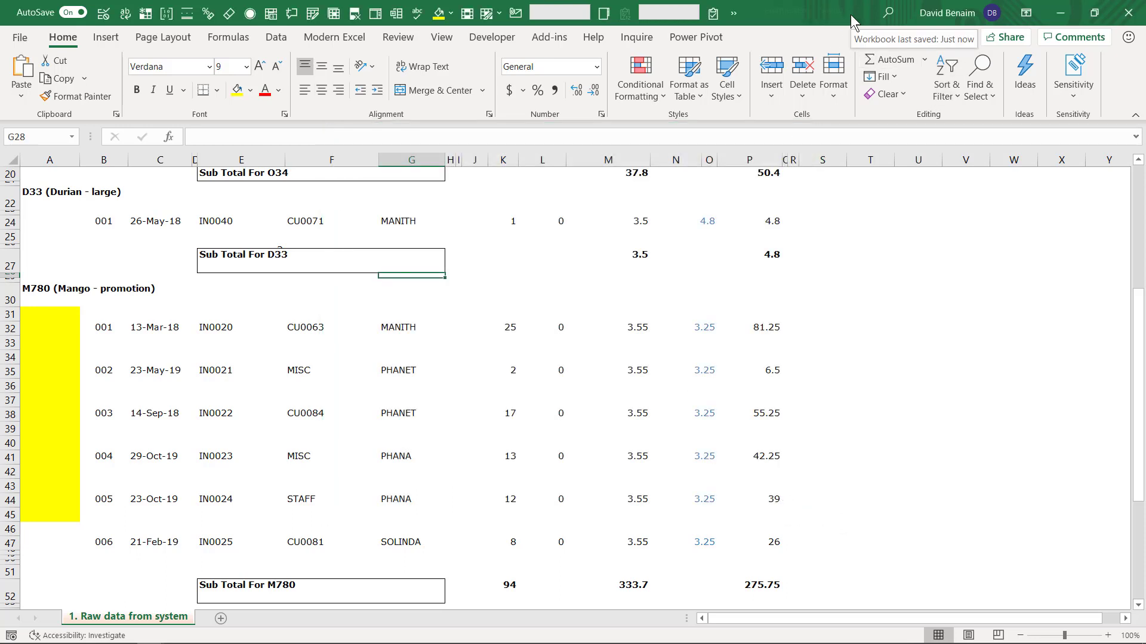
# Step: Open the 8:29 PM version of Modern Excel MGI from Version History
pyautogui.click(926, 296)
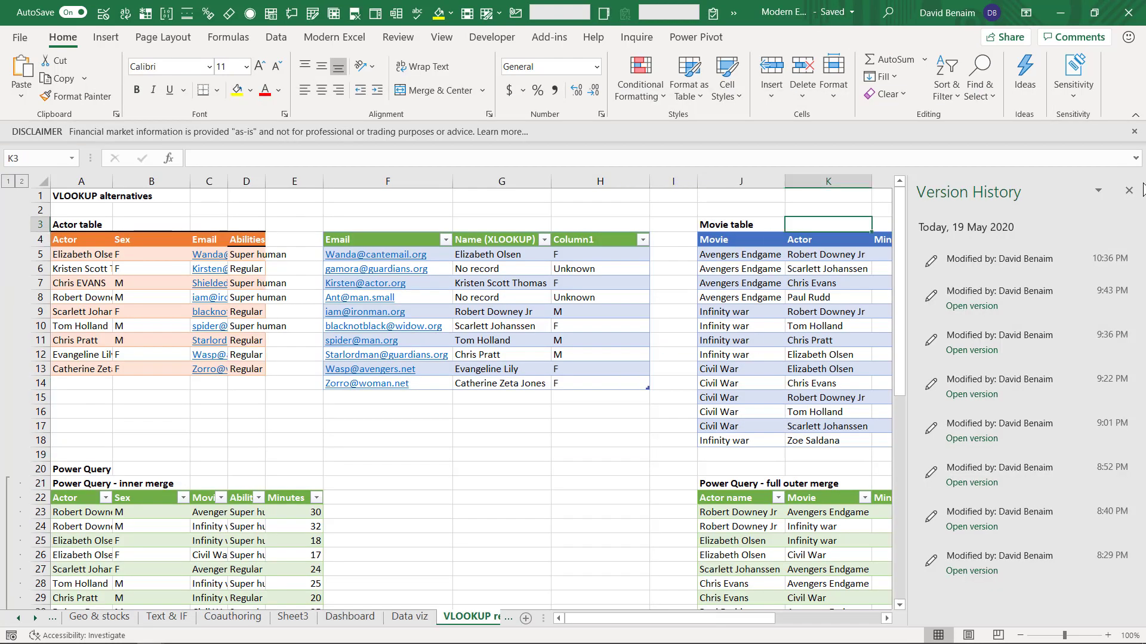
pyautogui.click(805, 12)
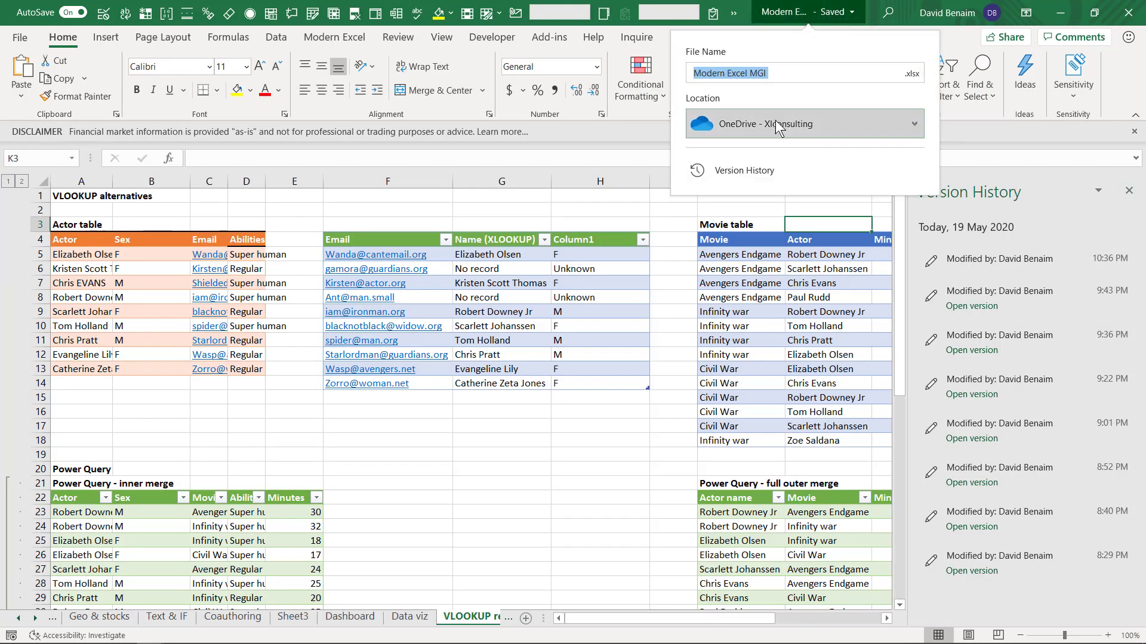
pyautogui.click(758, 302)
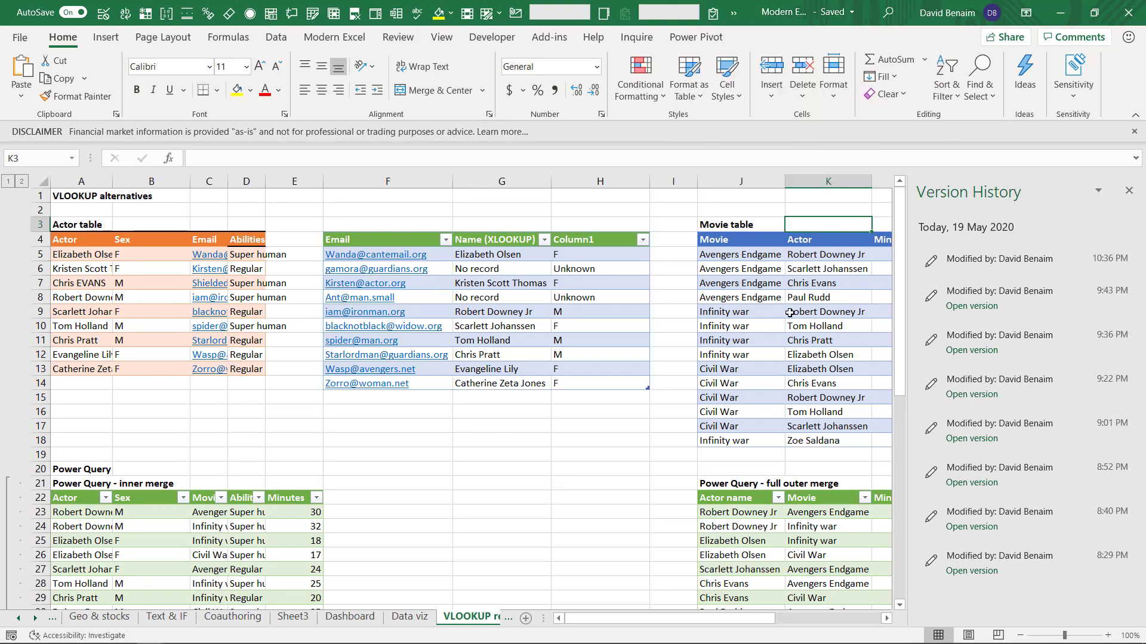
pyautogui.click(973, 571)
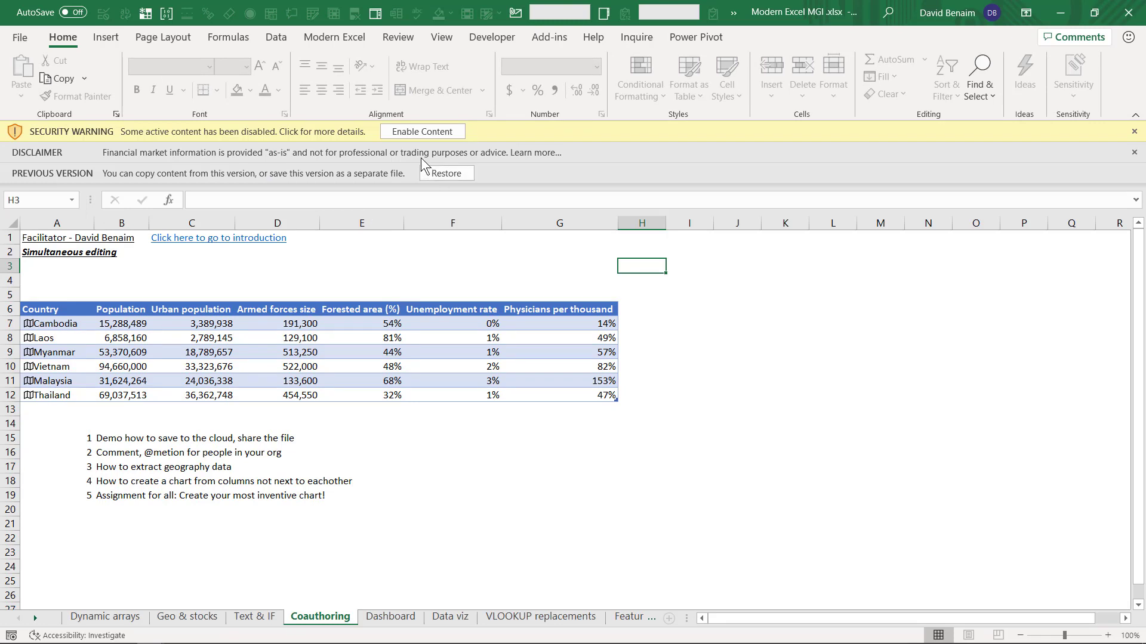
pyautogui.click(557, 254)
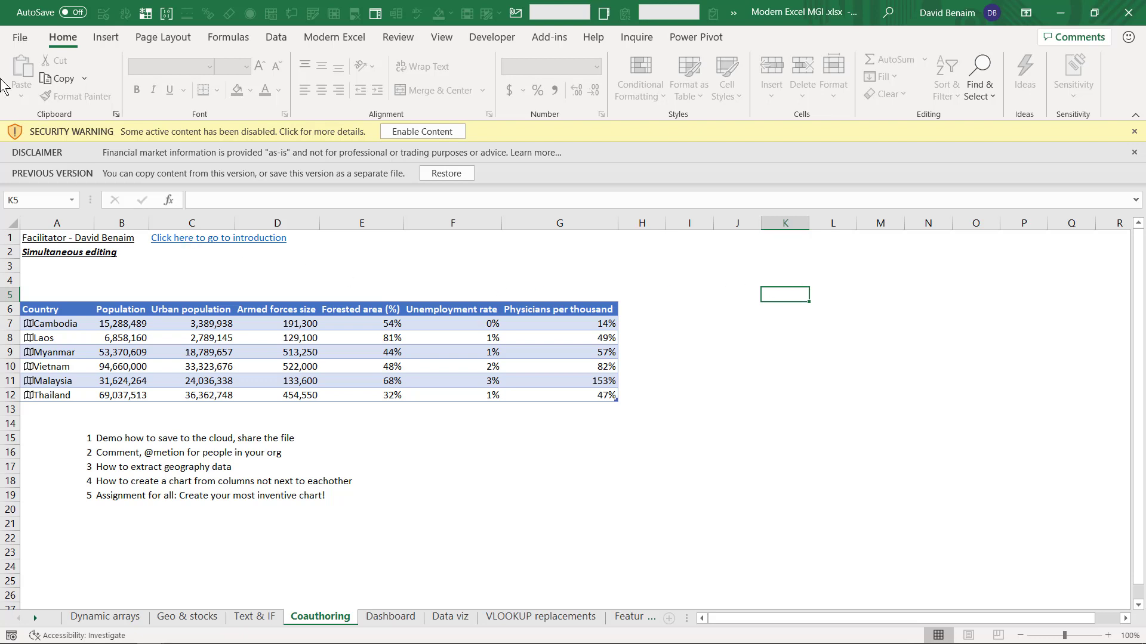
pyautogui.click(20, 41)
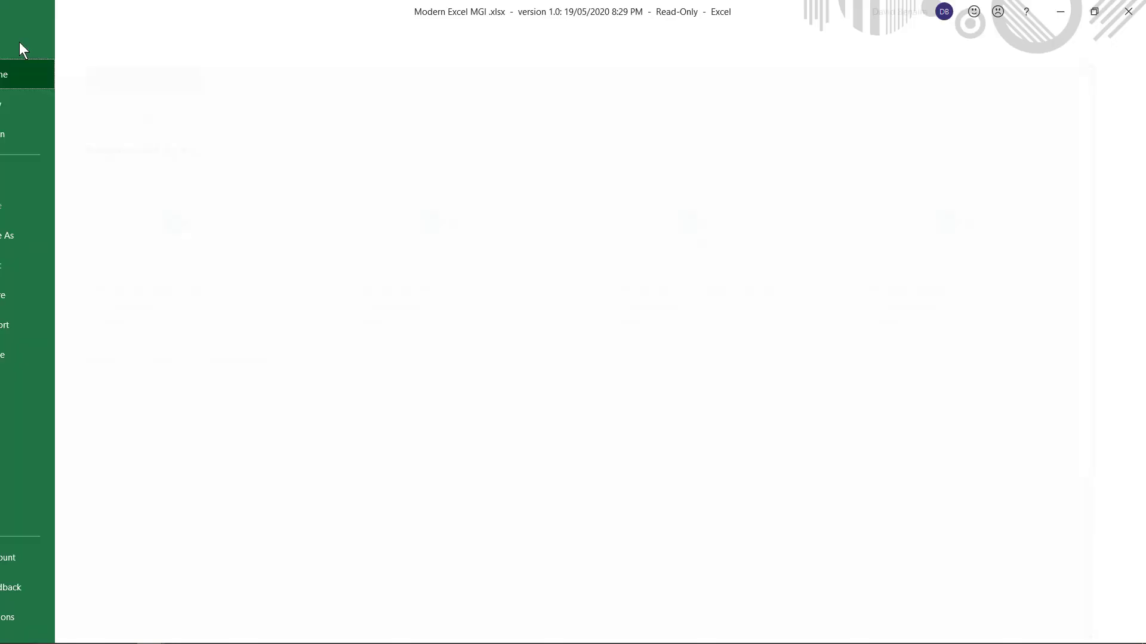
pyautogui.click(61, 235)
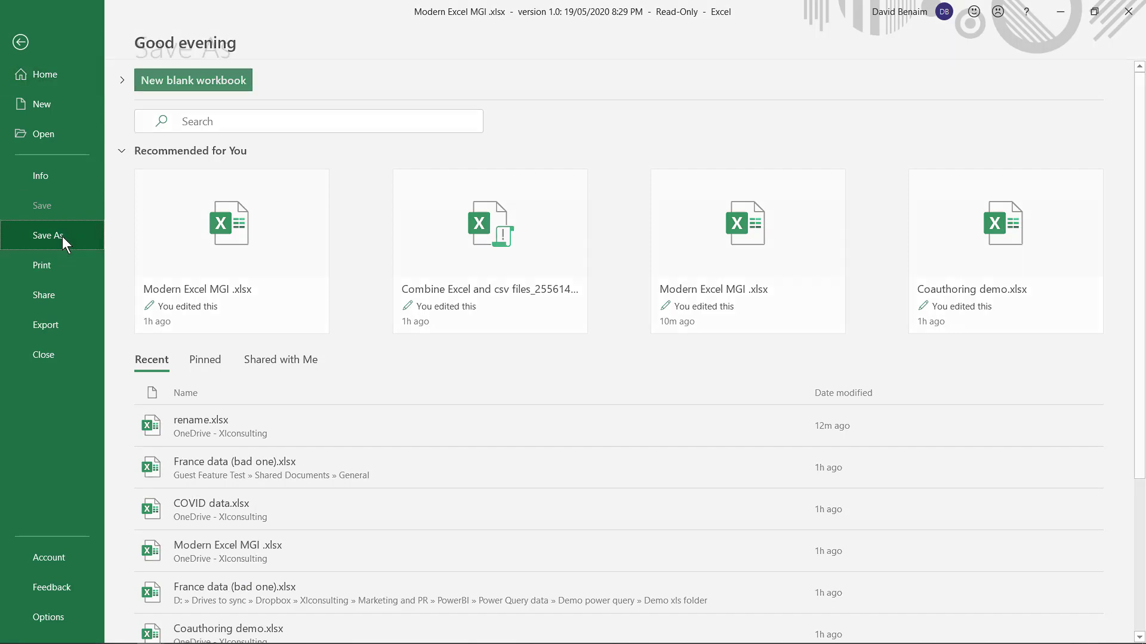
pyautogui.click(255, 210)
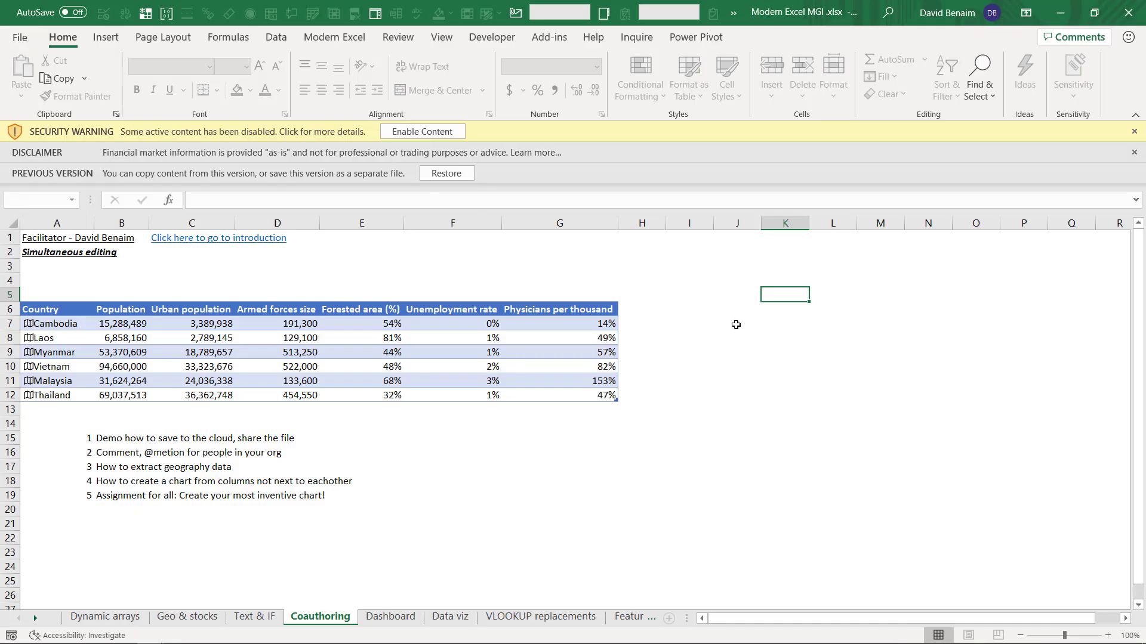
# Step: Attach Coauthoring demo pre save.xlsx to a new Teams channel post
pyautogui.click(805, 335)
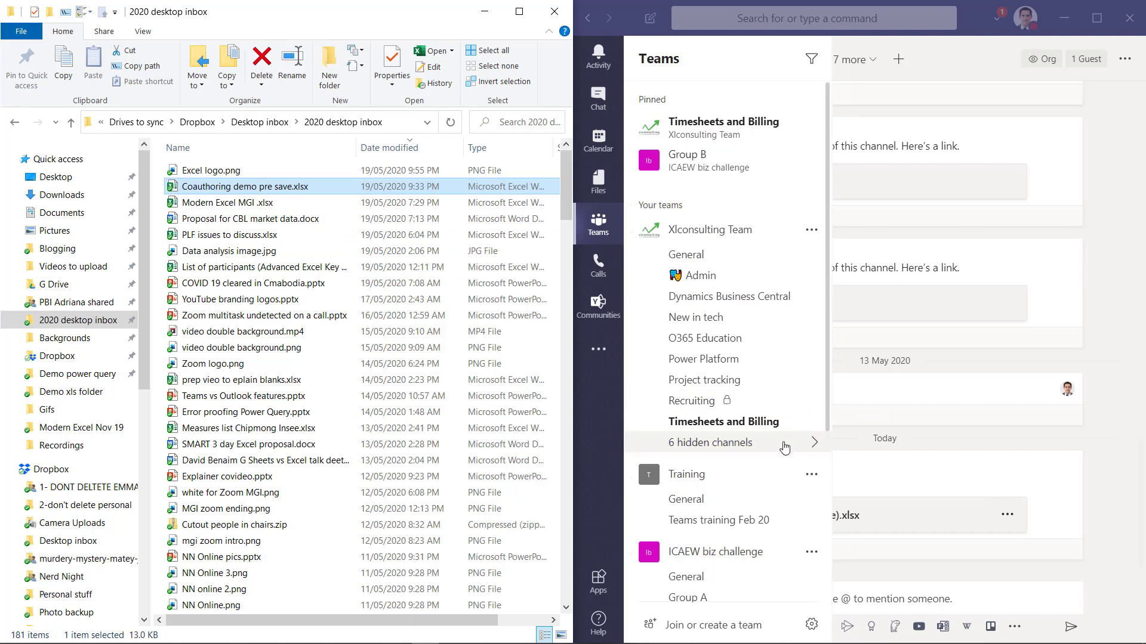
pyautogui.scroll(-4, 767, 460)
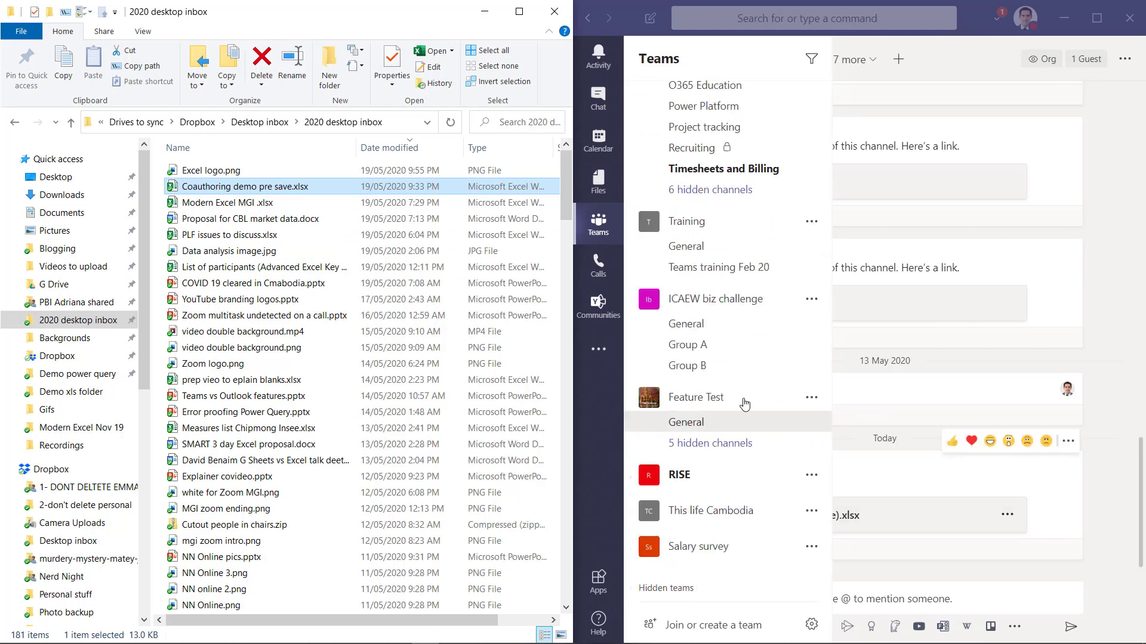
pyautogui.moveTo(365, 188); pyautogui.dragTo(876, 603)
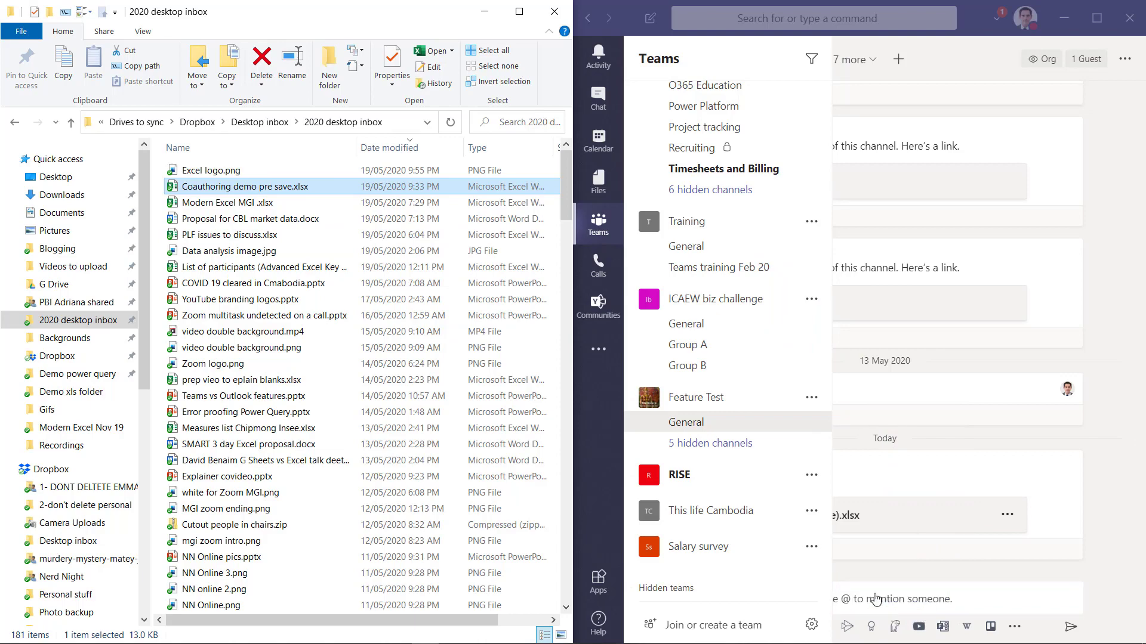
pyautogui.click(1097, 18)
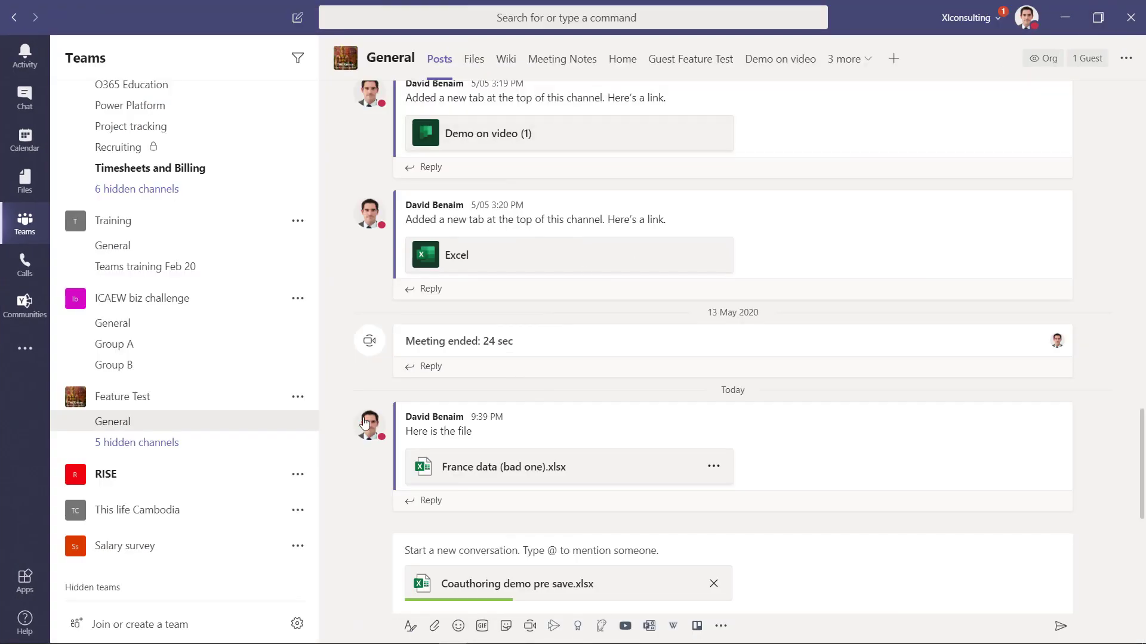
# Step: Post the conversation titled 'New converstaion' and open the shared workbook in Teams
pyautogui.click(467, 543)
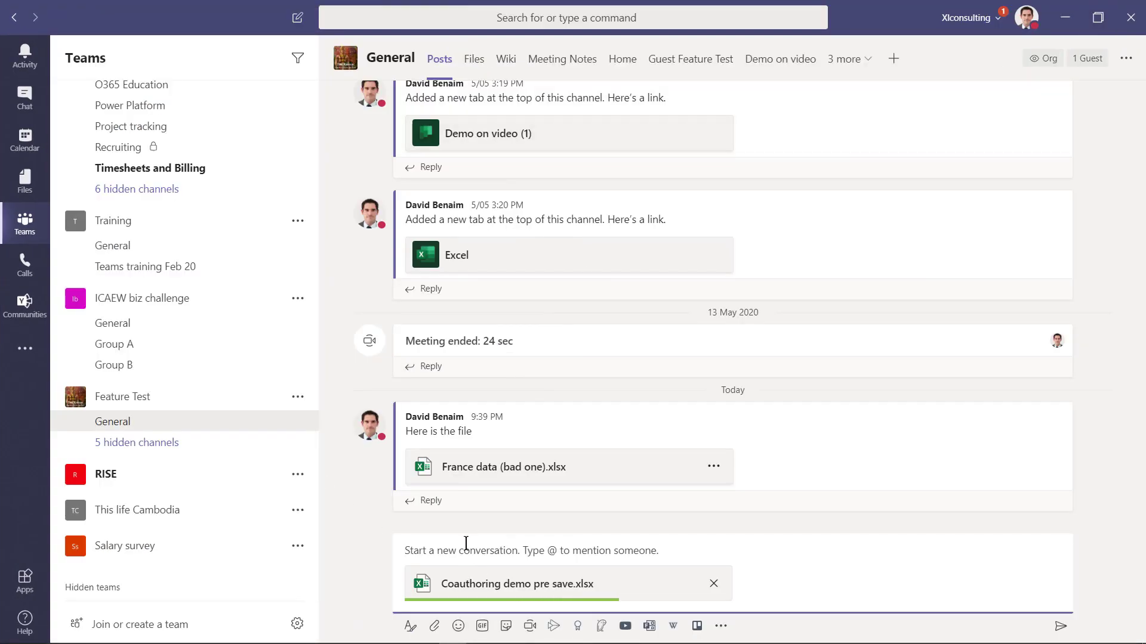
pyautogui.write('New converstaion')
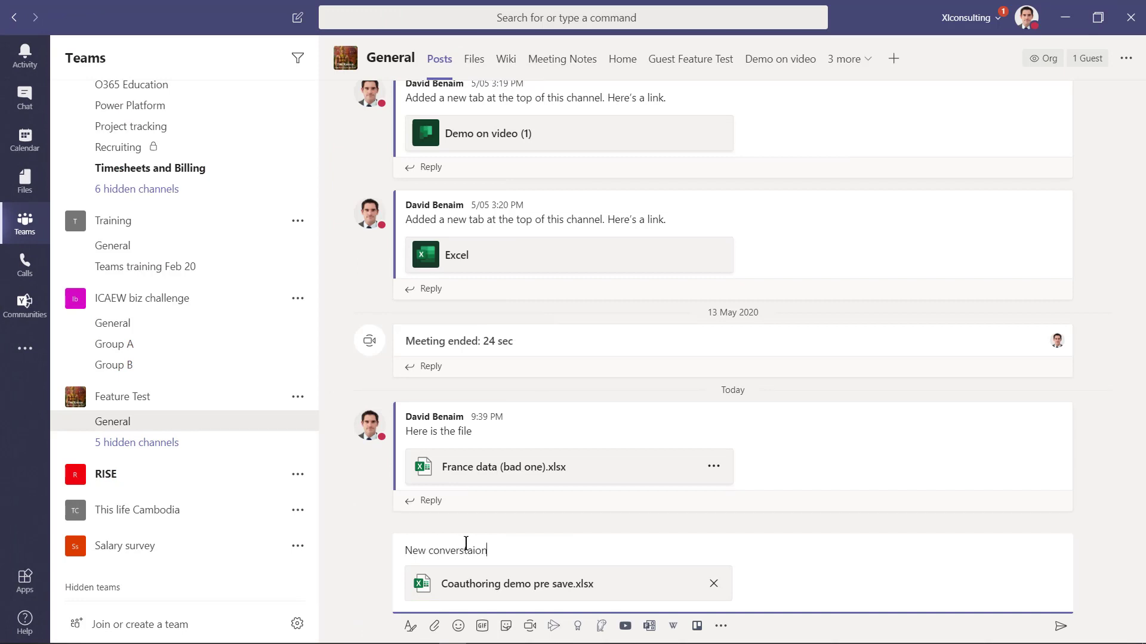
pyautogui.press('Return')
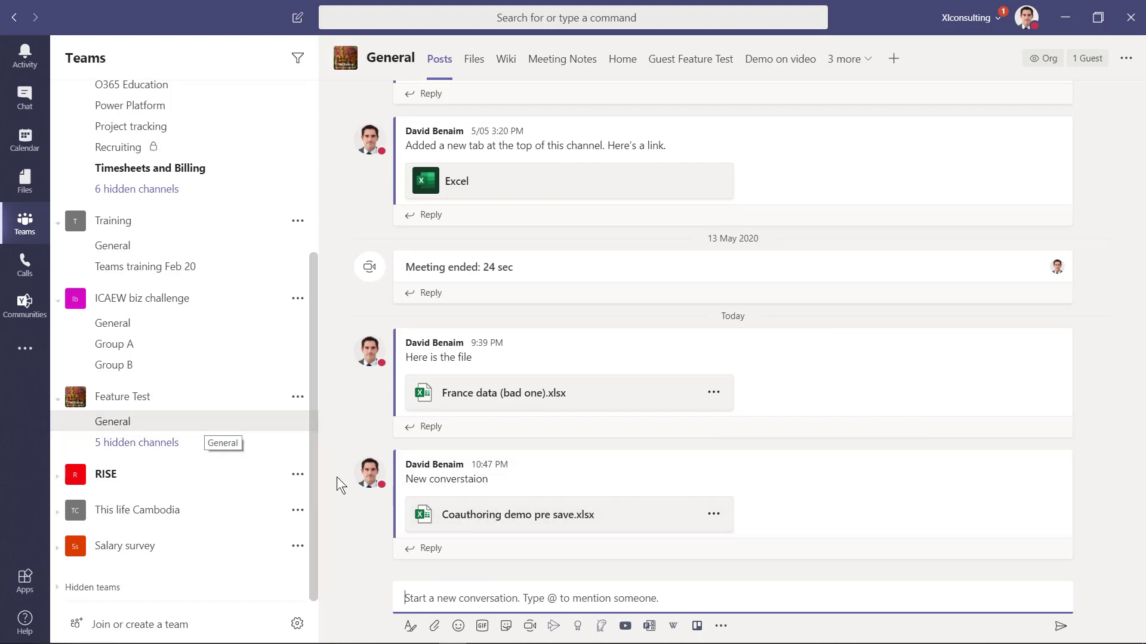
pyautogui.click(478, 525)
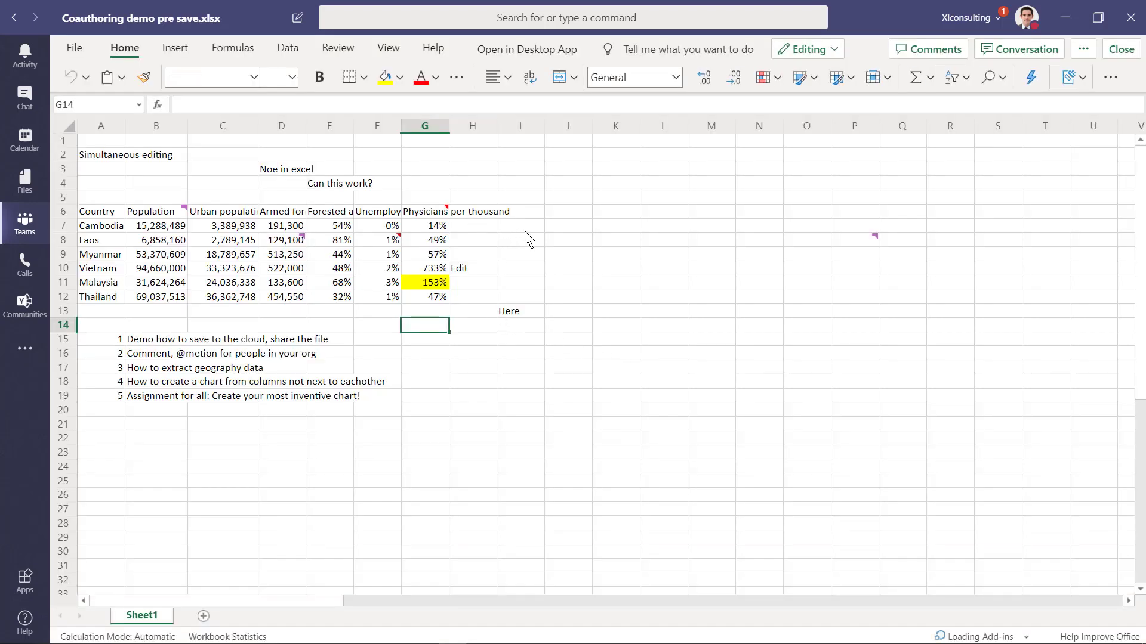
# Step: Select empty cells beside the country table and browse the Insert and Formulas tabs
pyautogui.click(588, 237)
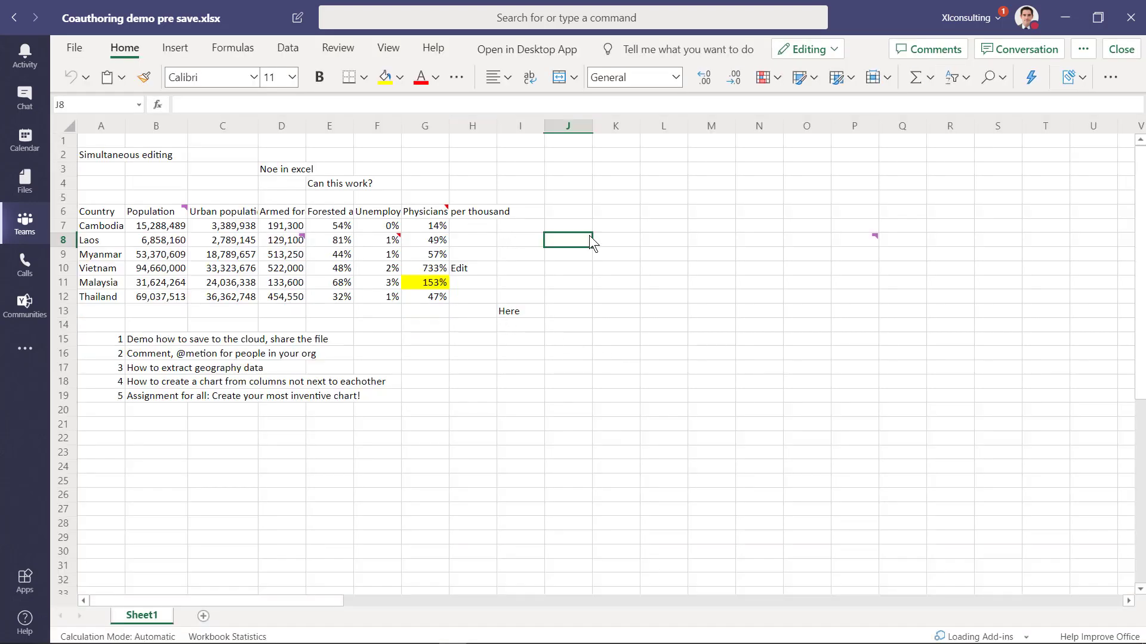
pyautogui.click(545, 302)
pyautogui.click(179, 56)
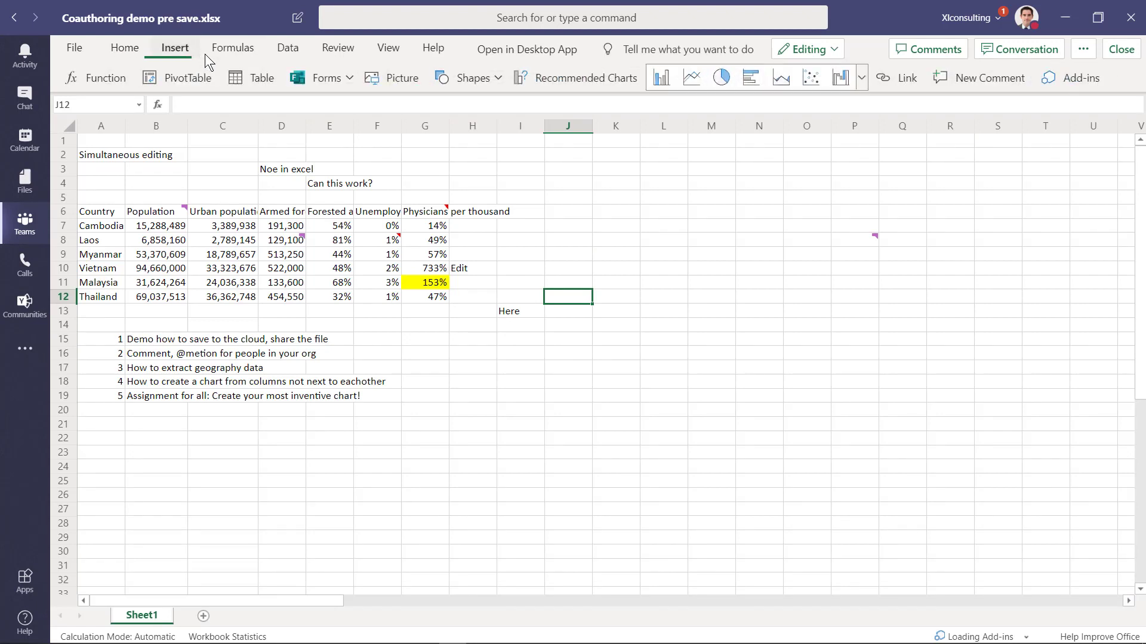
pyautogui.click(219, 50)
pyautogui.click(165, 50)
pyautogui.click(520, 196)
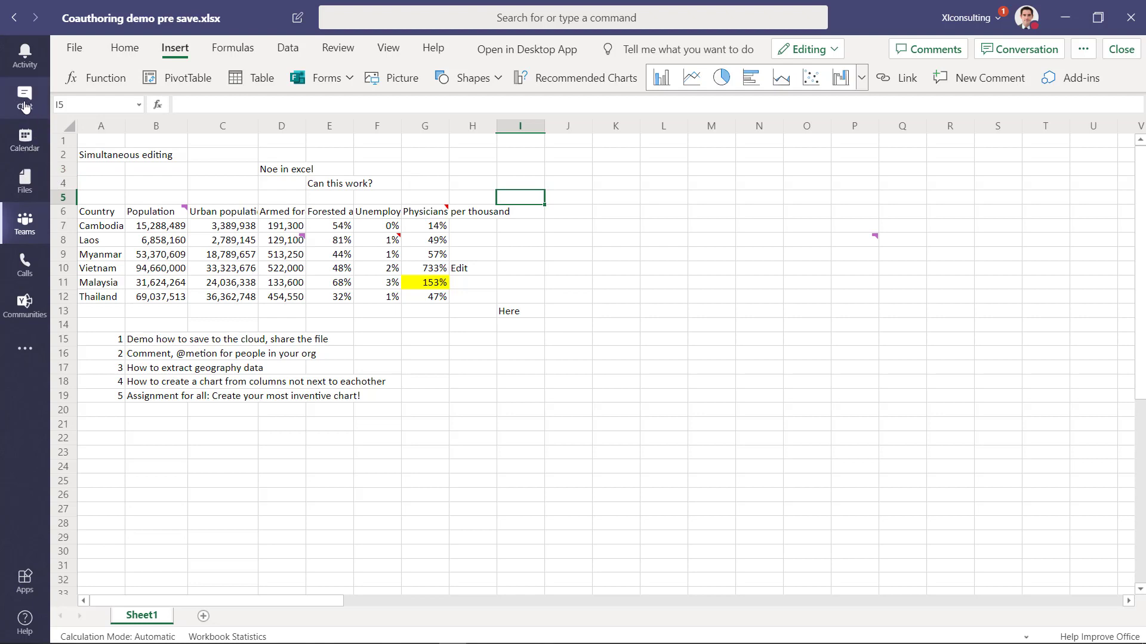
# Step: Reply 'What do you think?' in the workbook's conversation and give it a thumbs-up
pyautogui.press('Up')
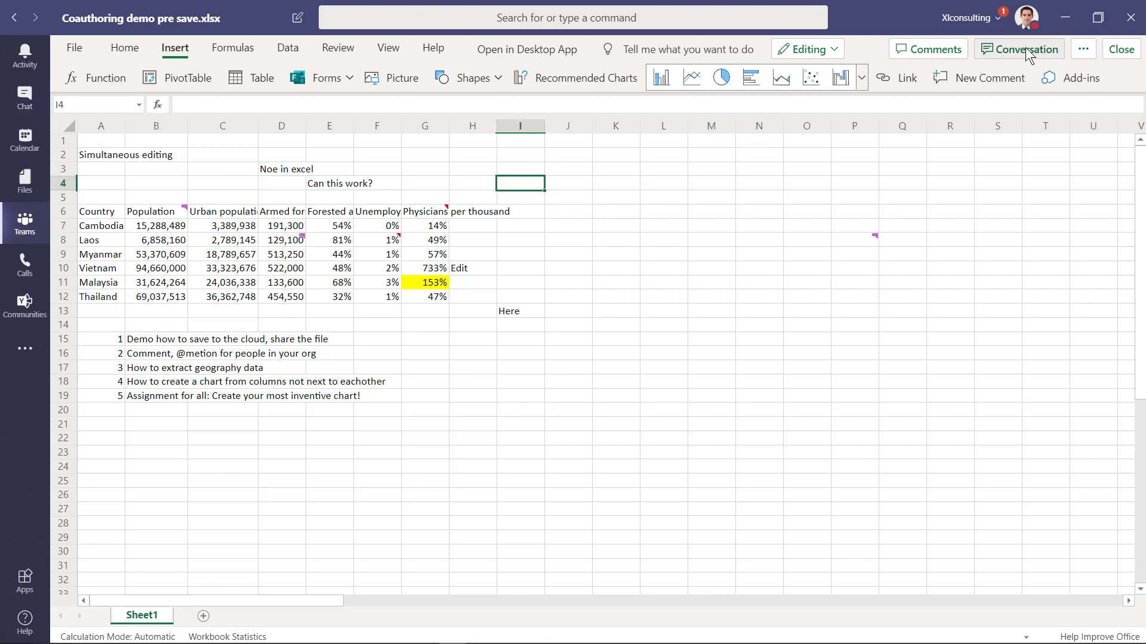
pyautogui.click(1026, 55)
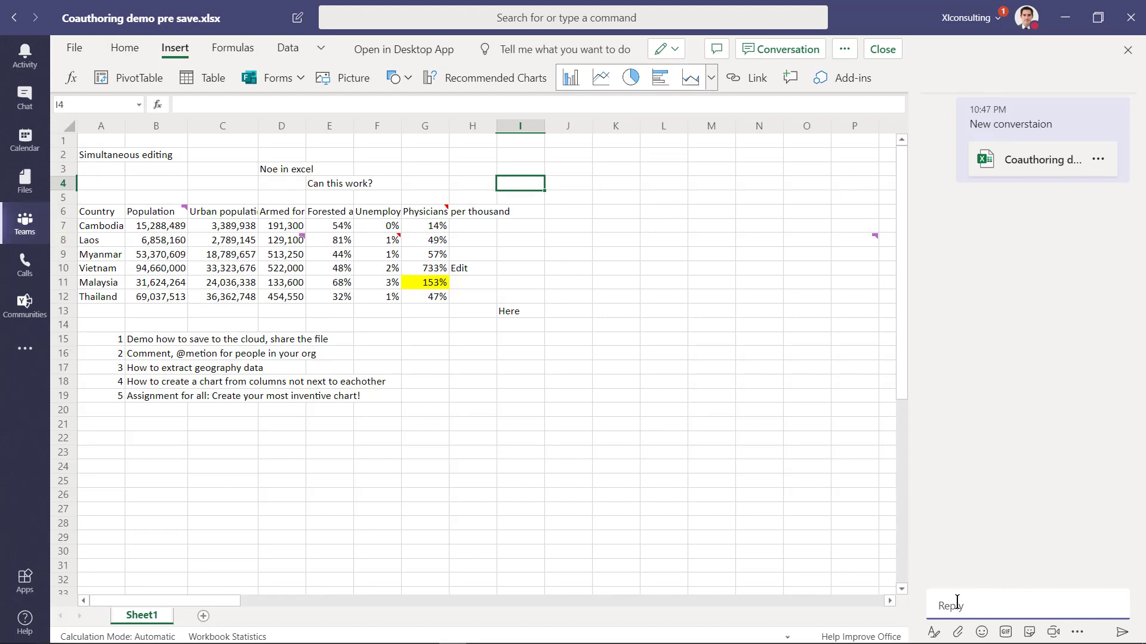
pyautogui.write('What do you think?')
pyautogui.press('Return')
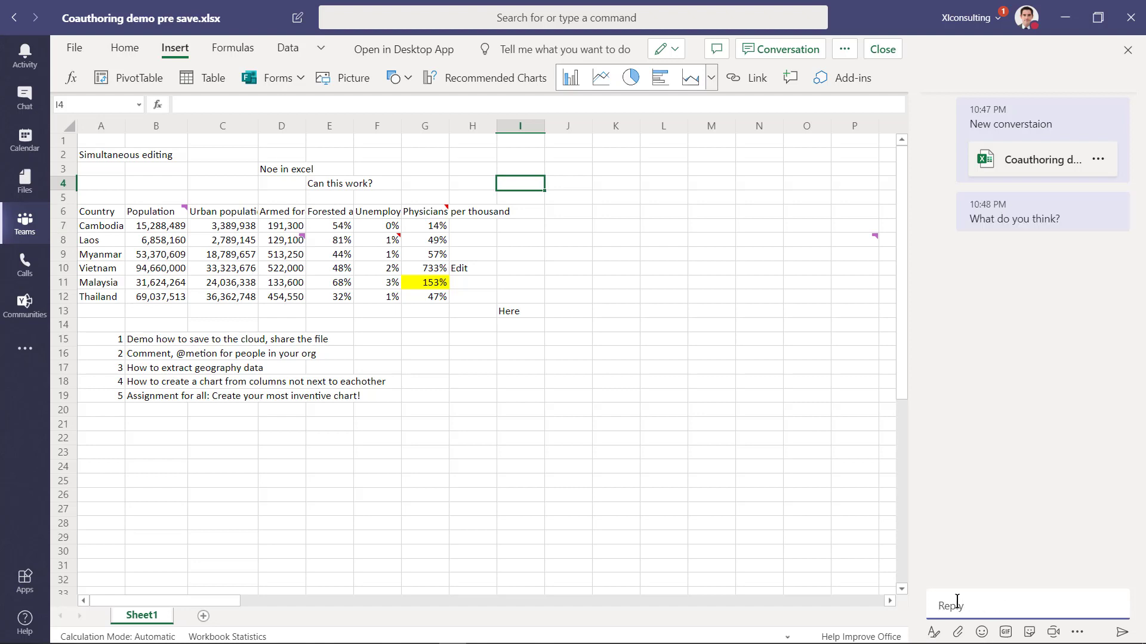
pyautogui.moveTo(1040, 209)
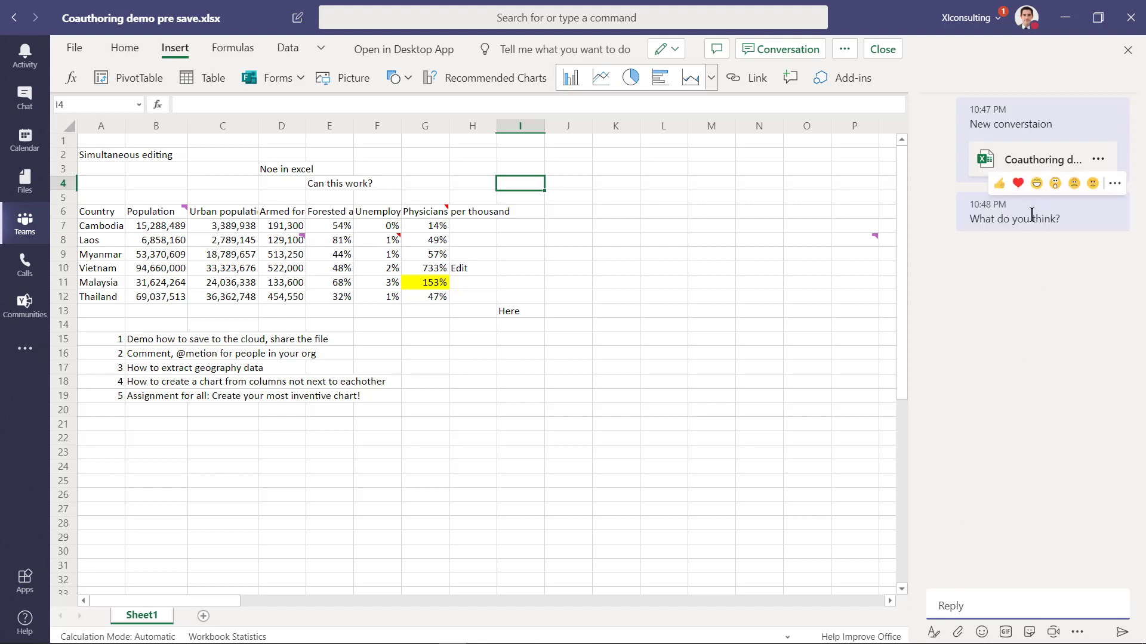
pyautogui.click(1001, 192)
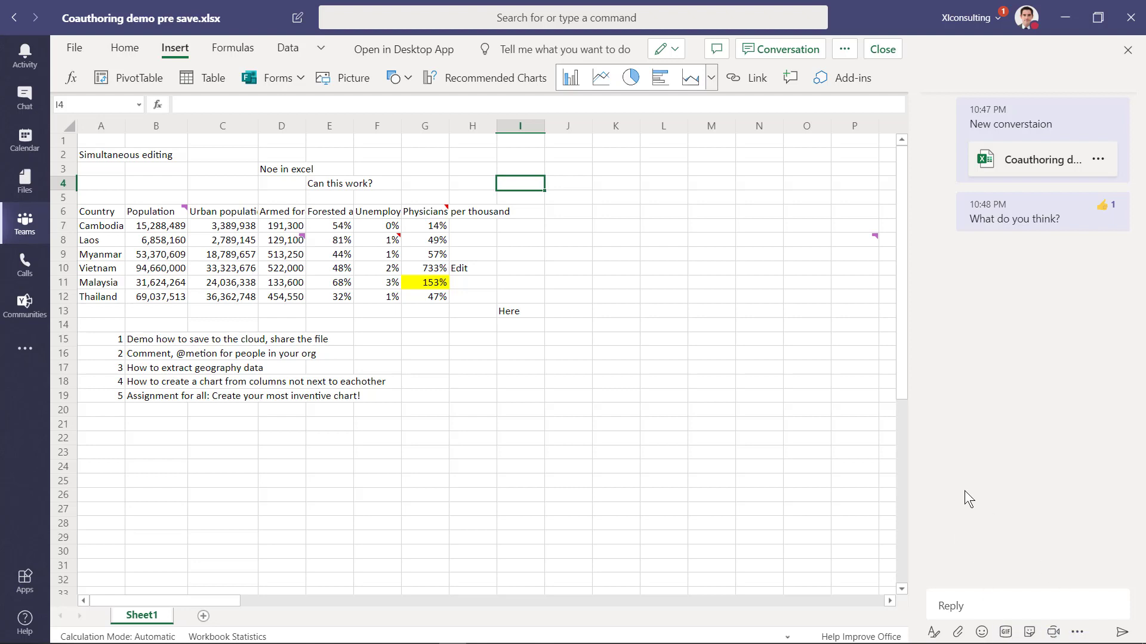
# Step: Select cells K8, I4, M8 and L14 in the workbook
pyautogui.click(605, 241)
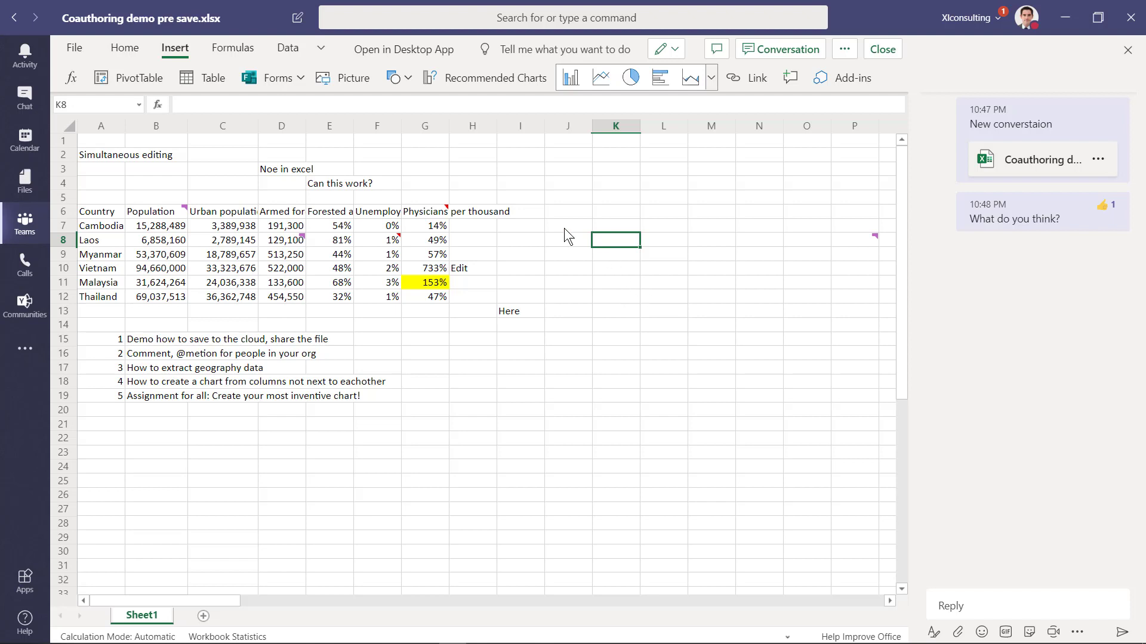
pyautogui.click(507, 181)
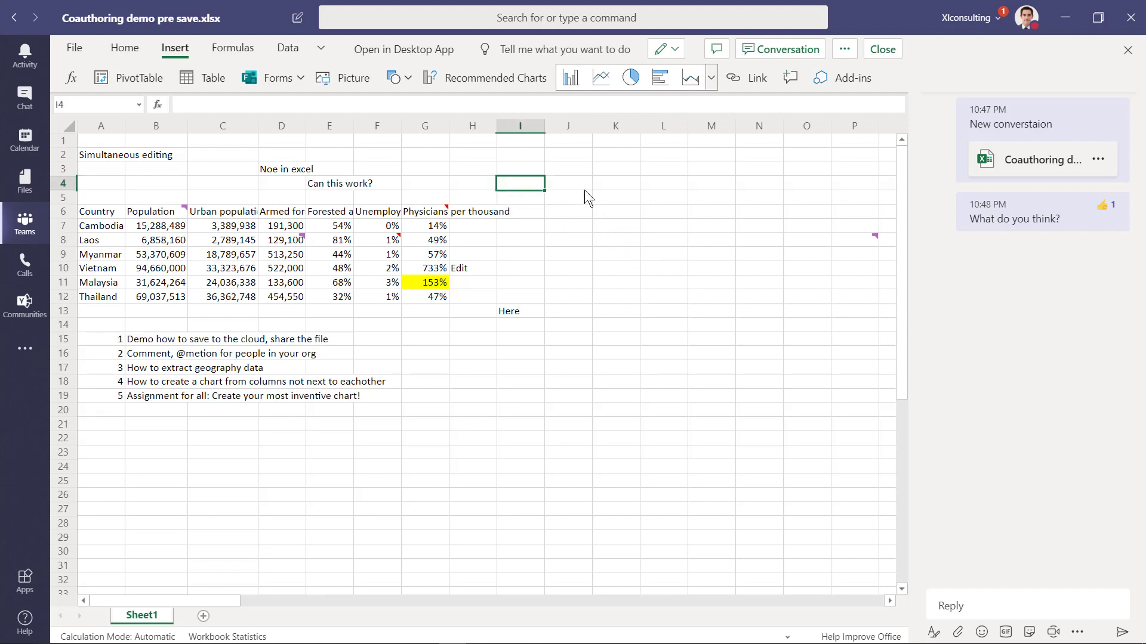
pyautogui.click(709, 241)
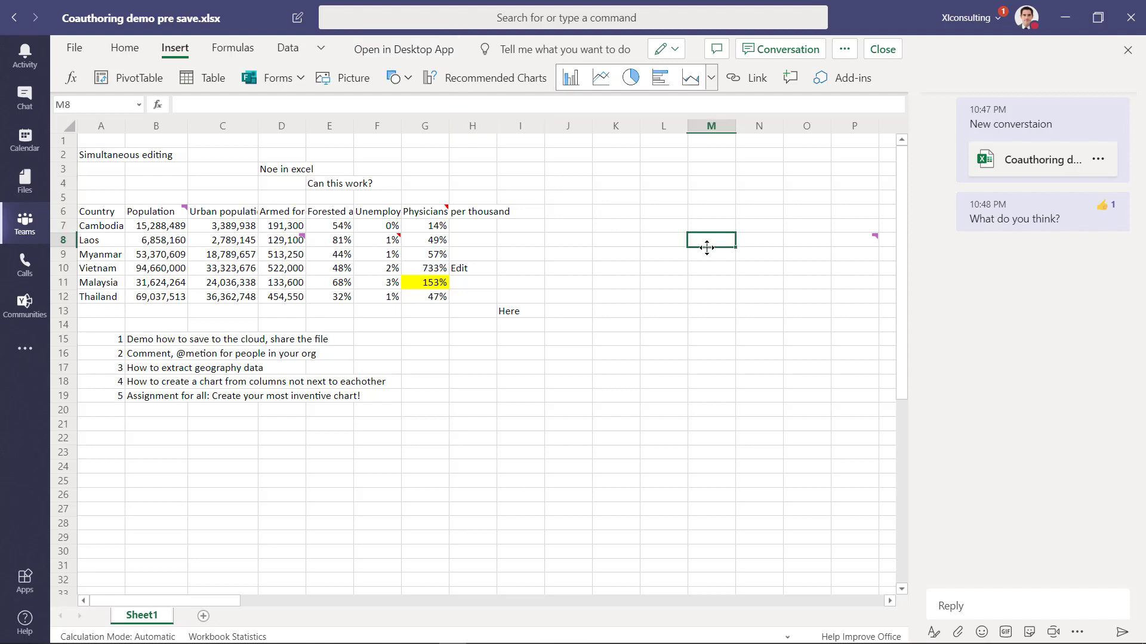
pyautogui.click(654, 327)
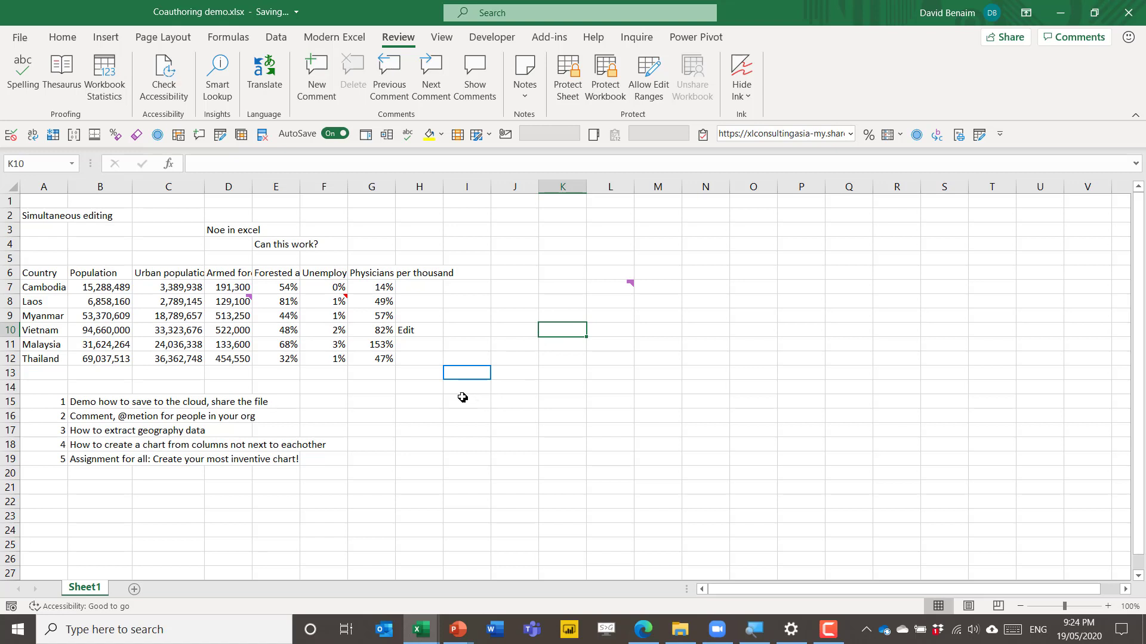
# Step: Restore down the desktop Excel window and drag it right beside the browser copy
pyautogui.moveTo(456, 373)
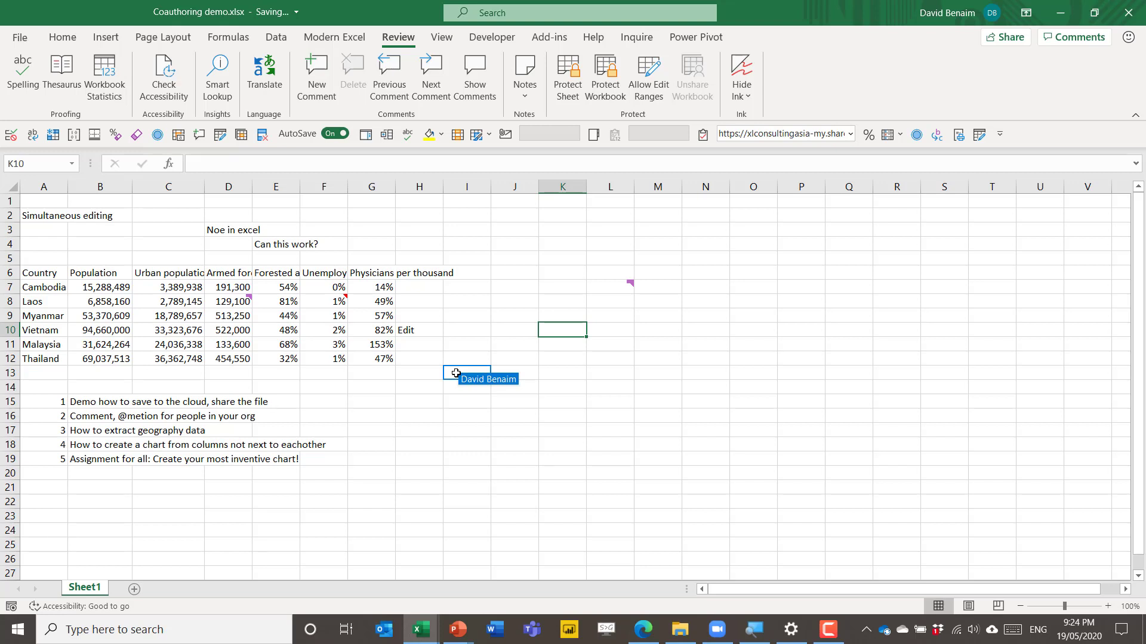
pyautogui.click(678, 389)
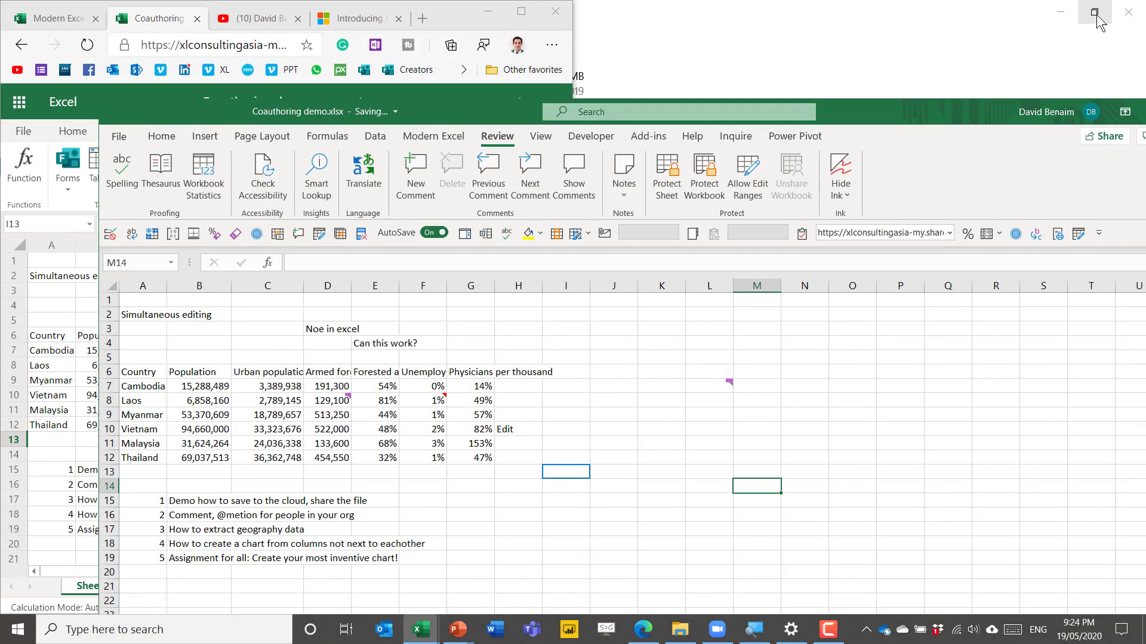
pyautogui.click(1094, 12)
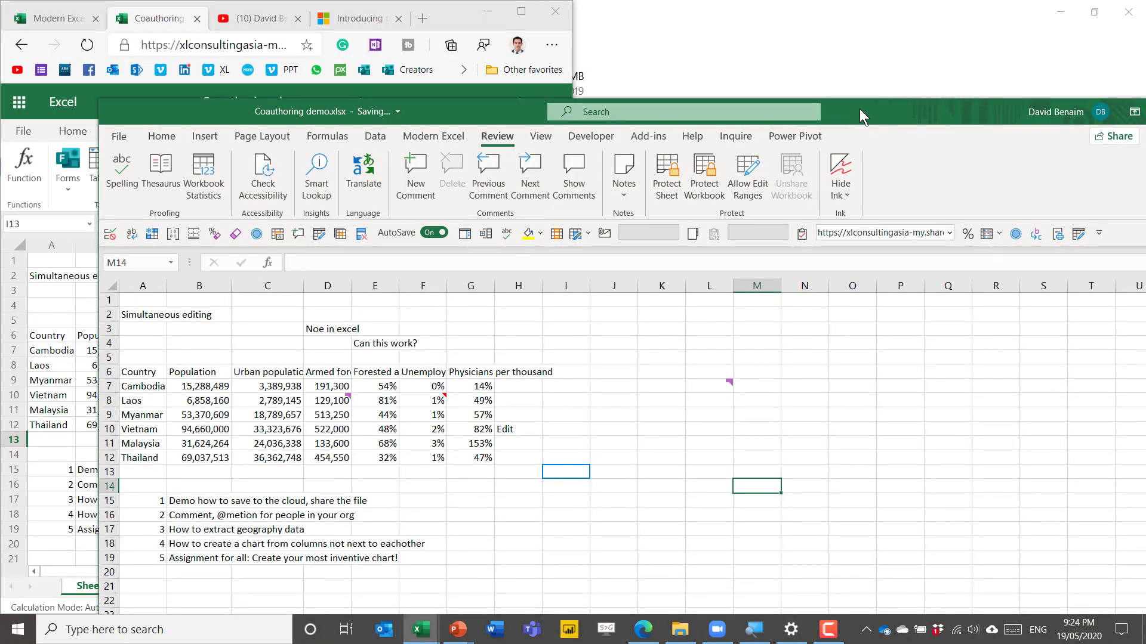
pyautogui.moveTo(864, 109); pyautogui.dragTo(1145, 55)
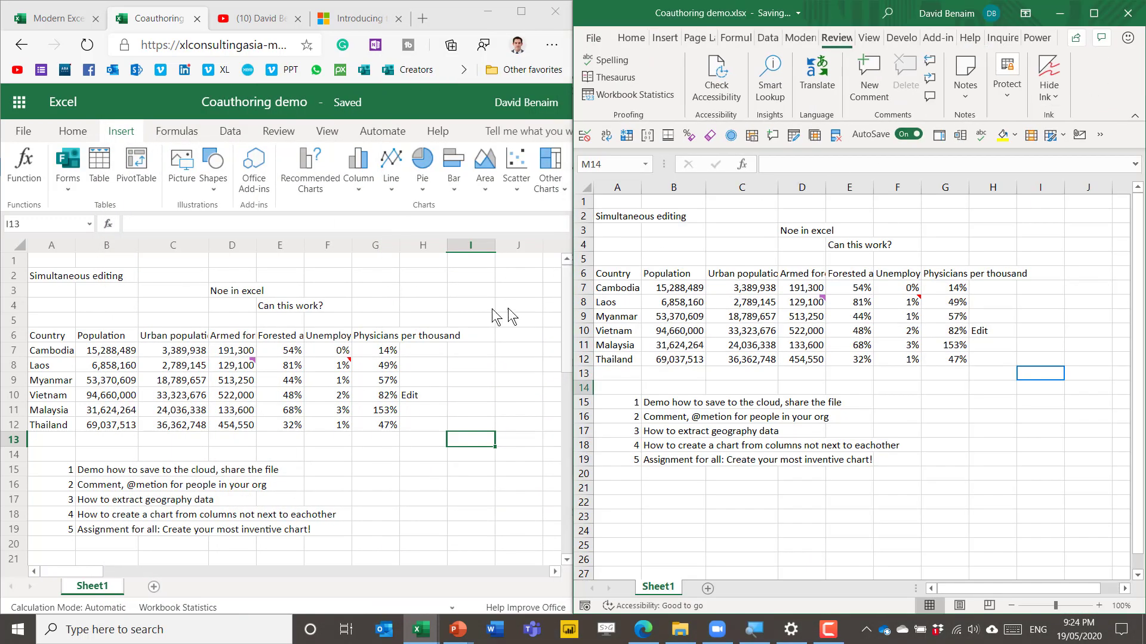
# Step: Enter 733 in G10 on the desktop copy and 'Here' in I13 in the browser
pyautogui.click(924, 334)
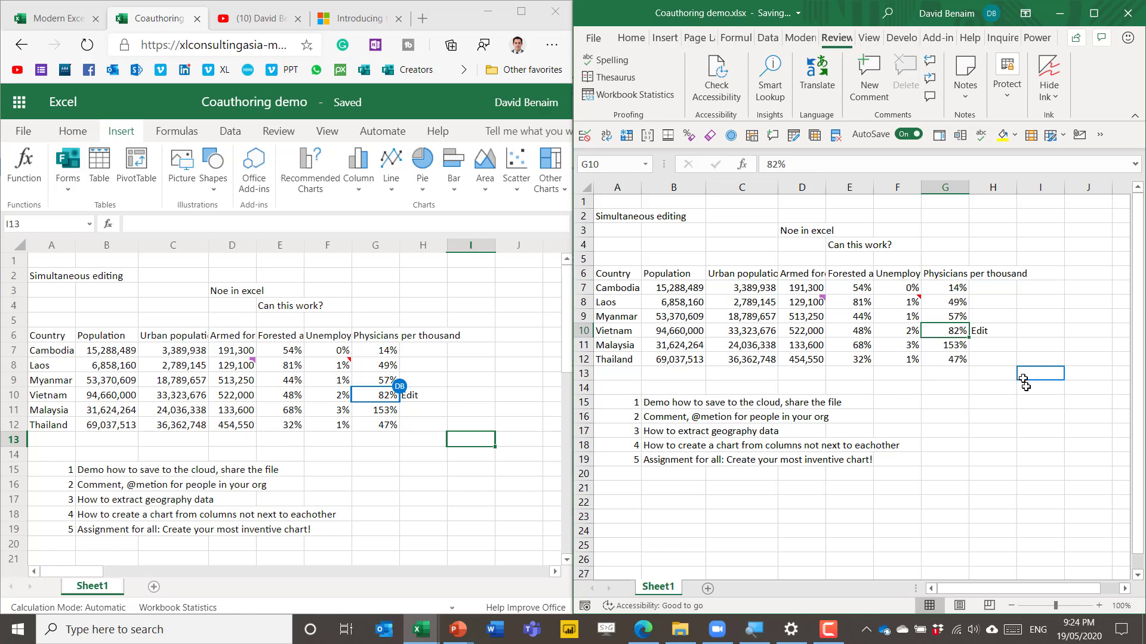
pyautogui.write('733')
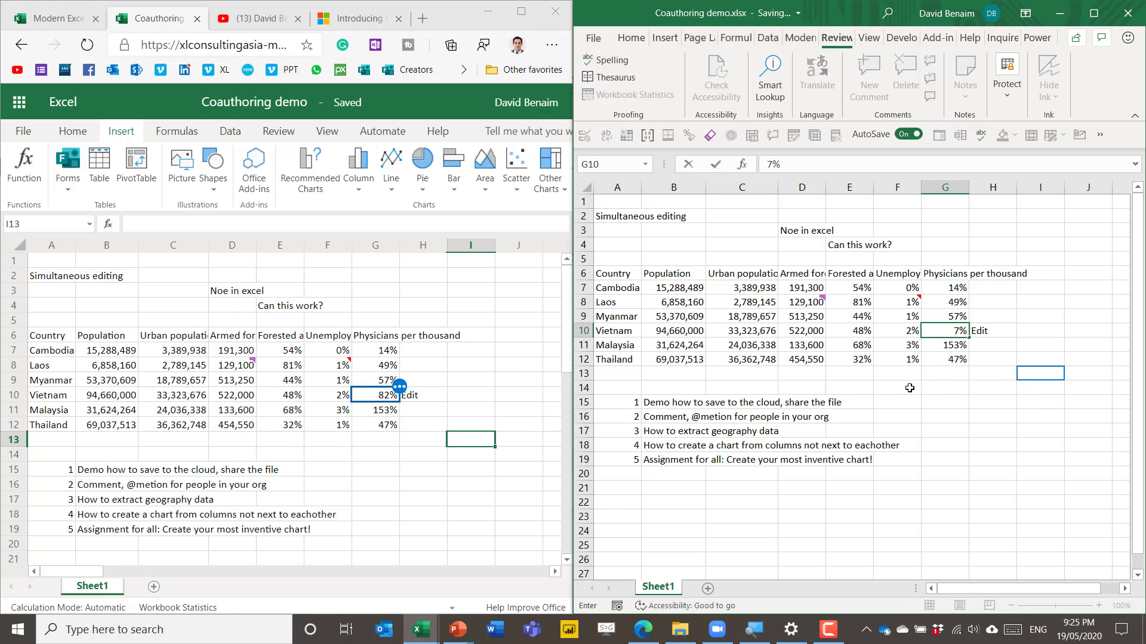
pyautogui.press('Return')
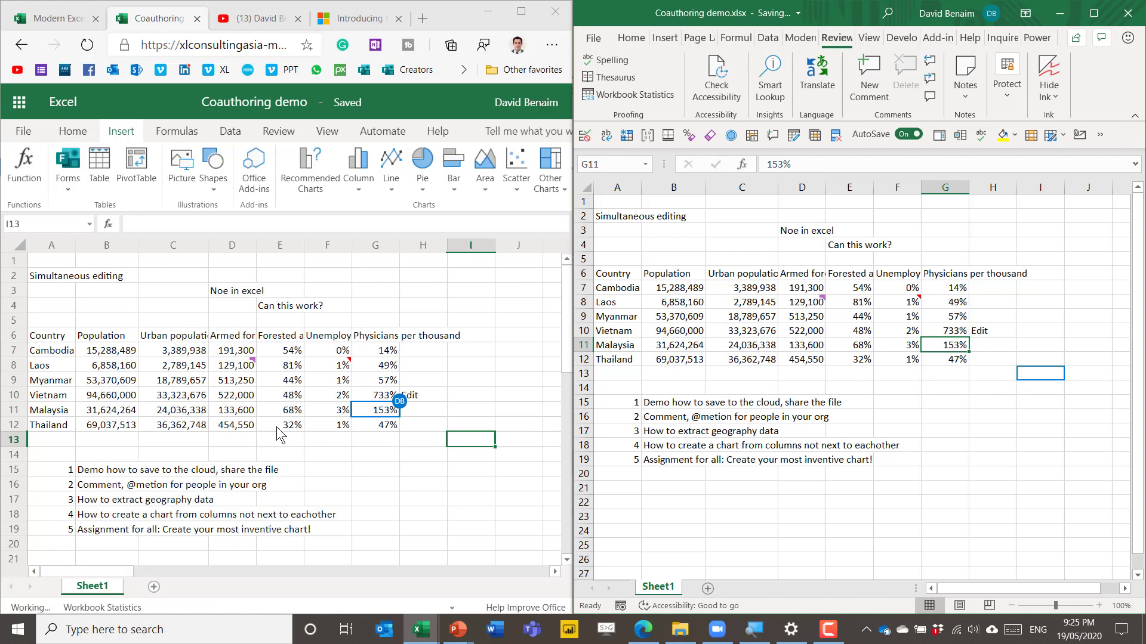
pyautogui.click(470, 442)
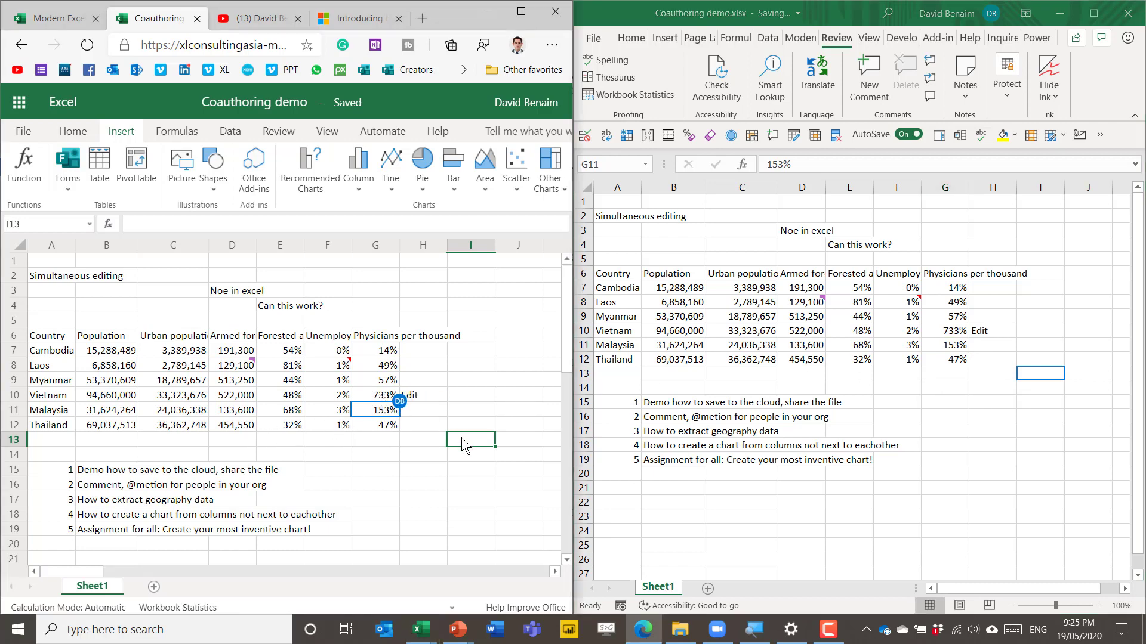
pyautogui.write('Here')
pyautogui.press('Return')
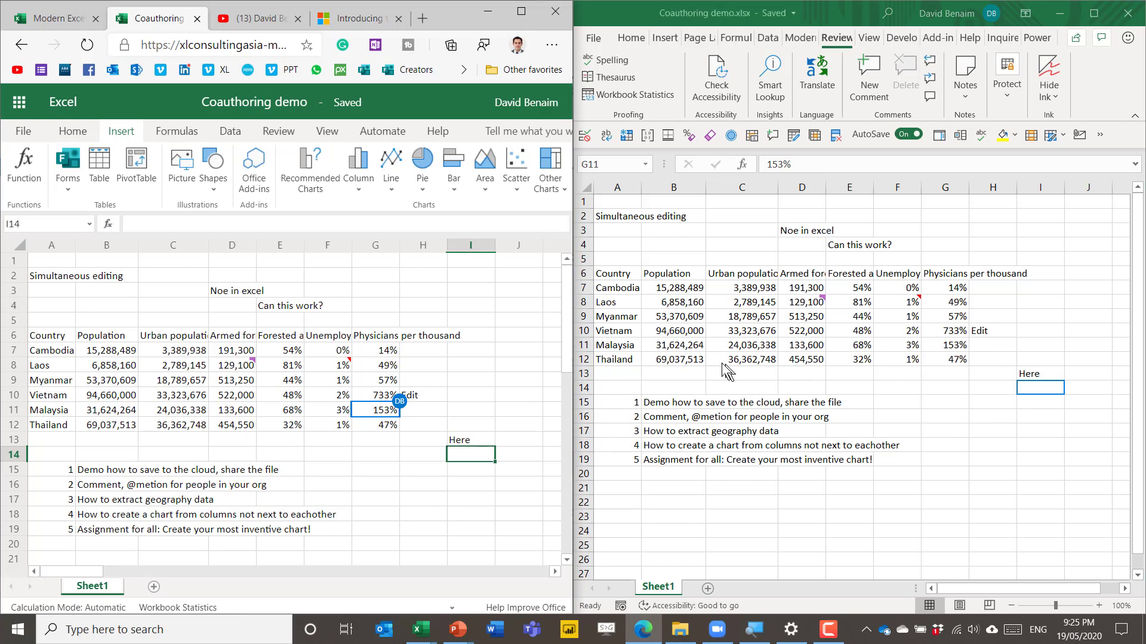
# Step: Fill Malaysia's 153% physicians cell G11 with yellow in the desktop workbook
pyautogui.click(657, 39)
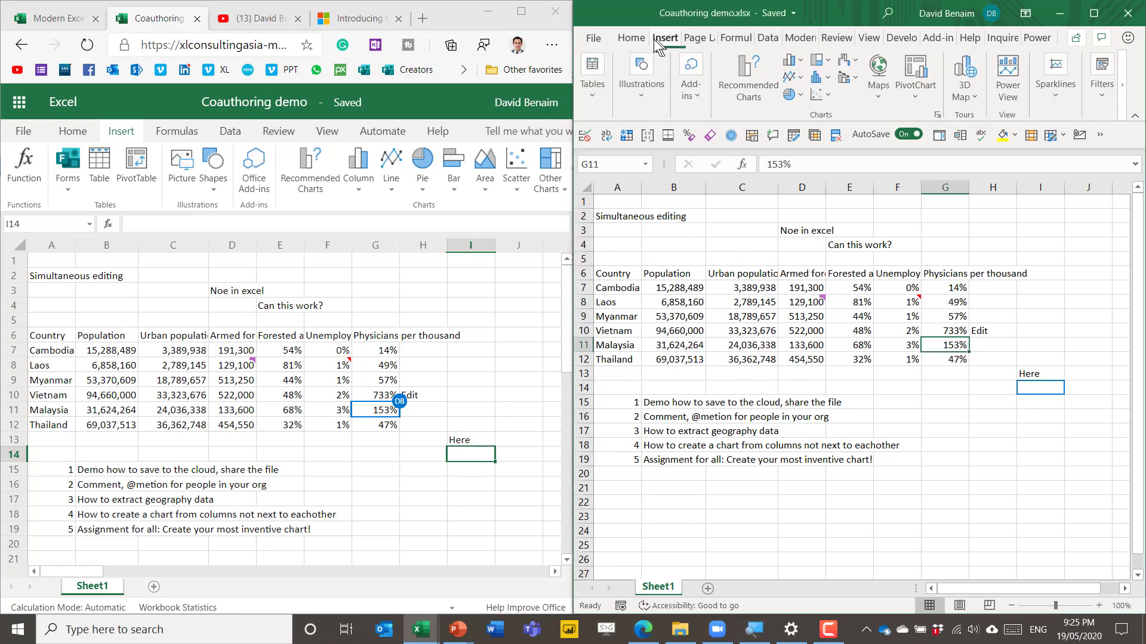
pyautogui.click(632, 38)
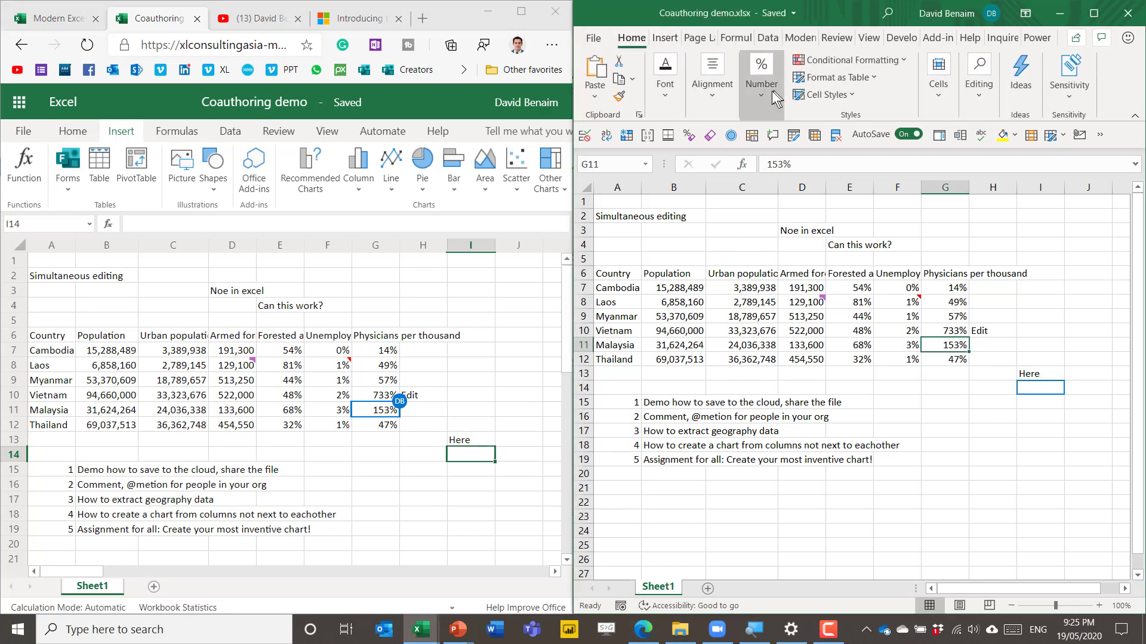
pyautogui.click(664, 92)
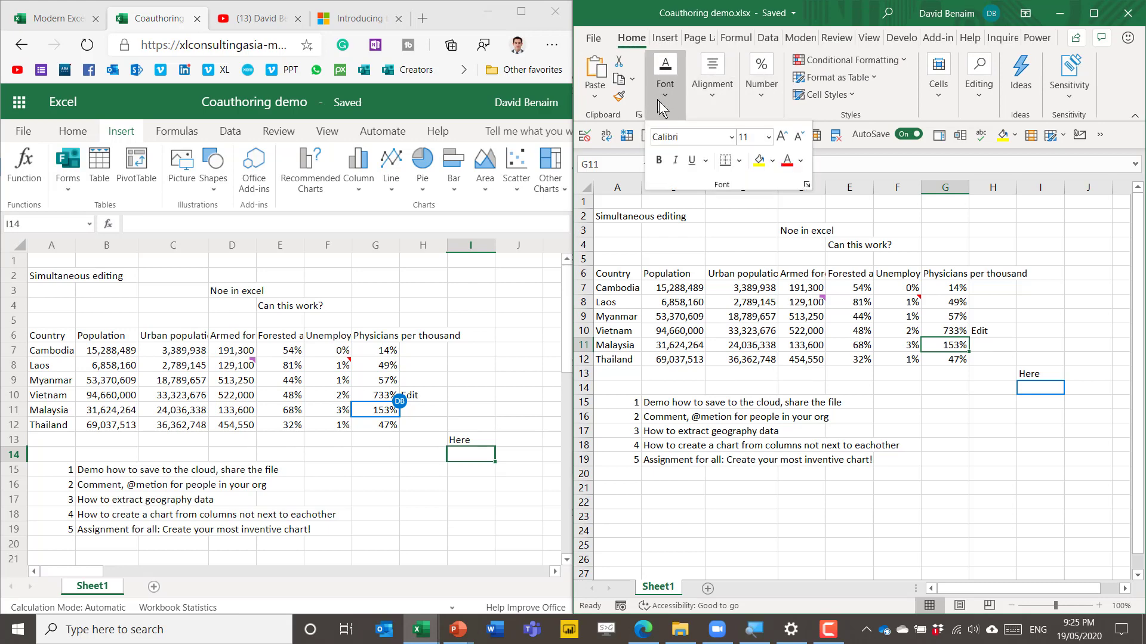
pyautogui.click(758, 162)
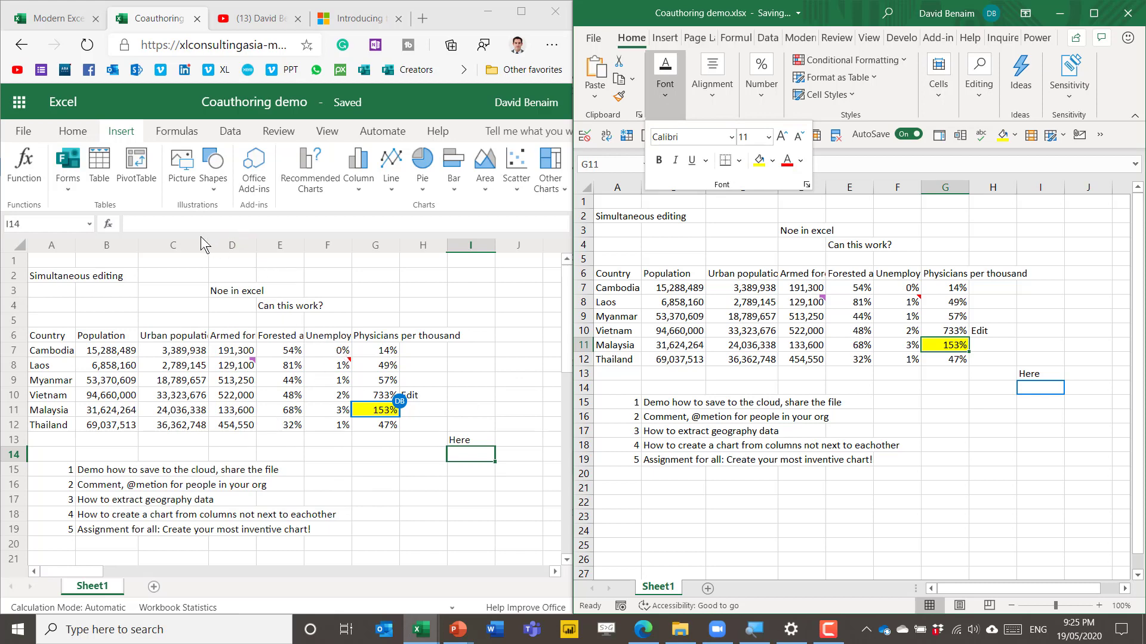
pyautogui.click(730, 307)
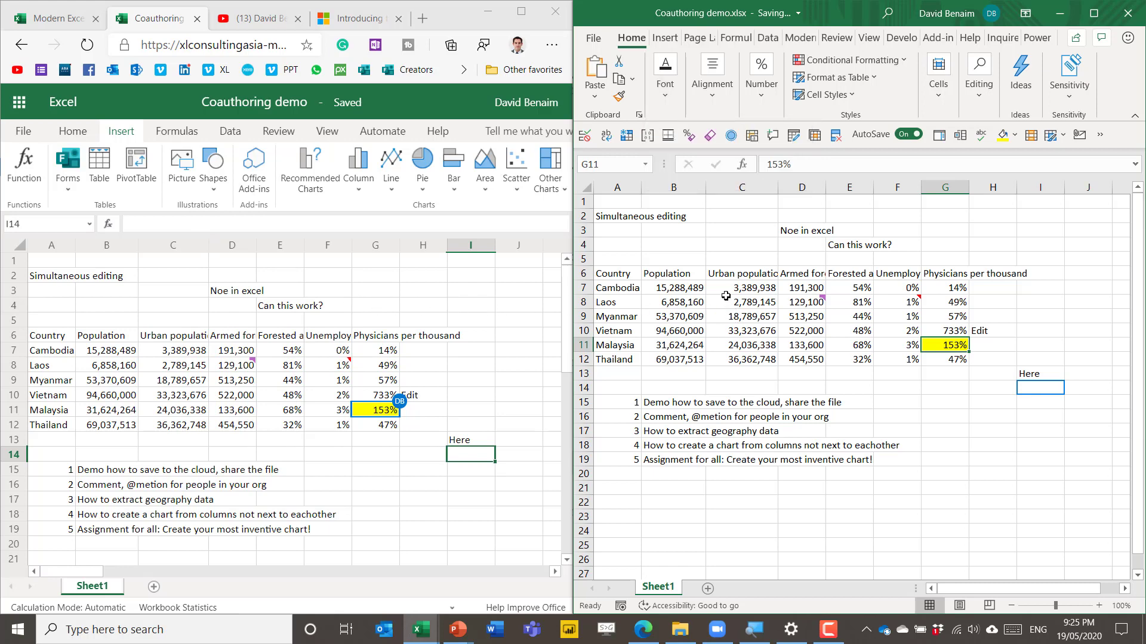
pyautogui.click(702, 275)
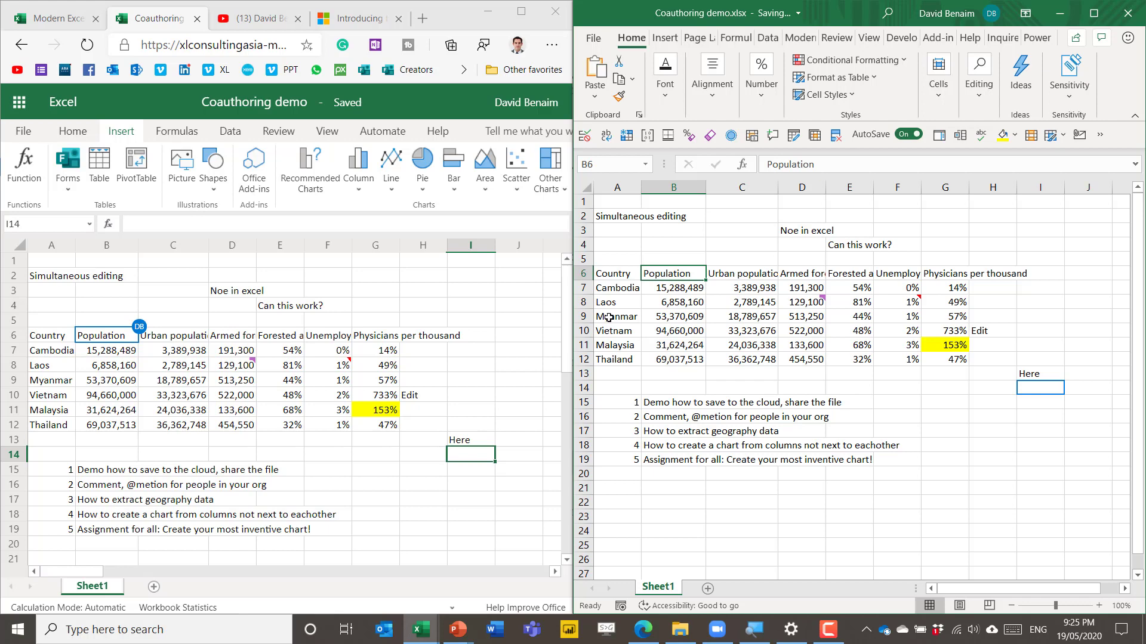
pyautogui.press('super+Up')
pyautogui.click(603, 287)
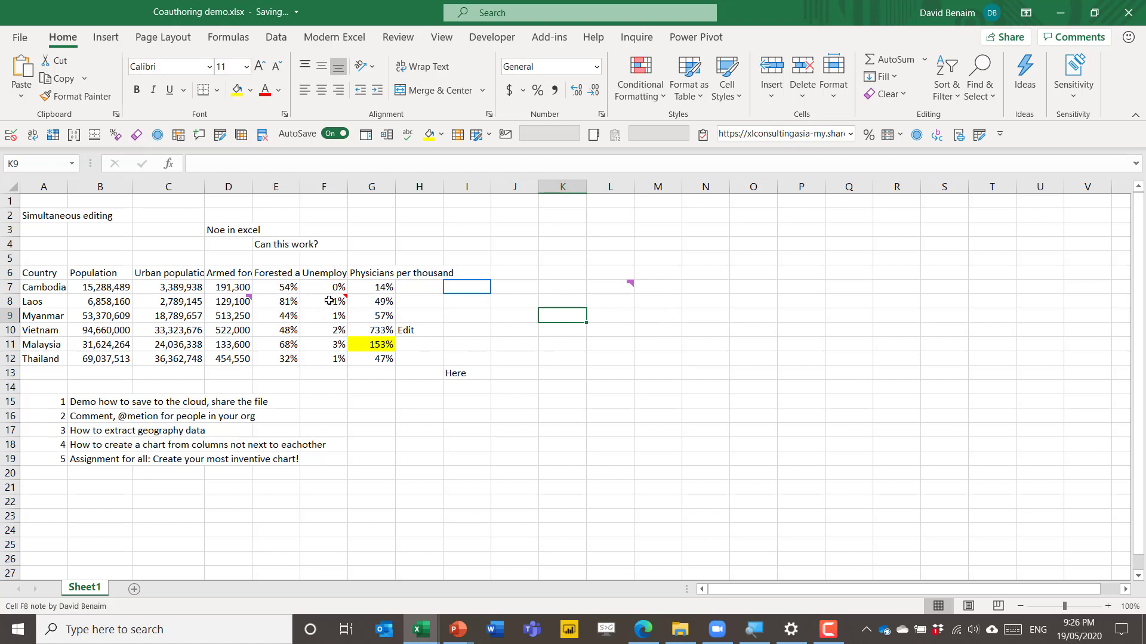
pyautogui.moveTo(329, 300)
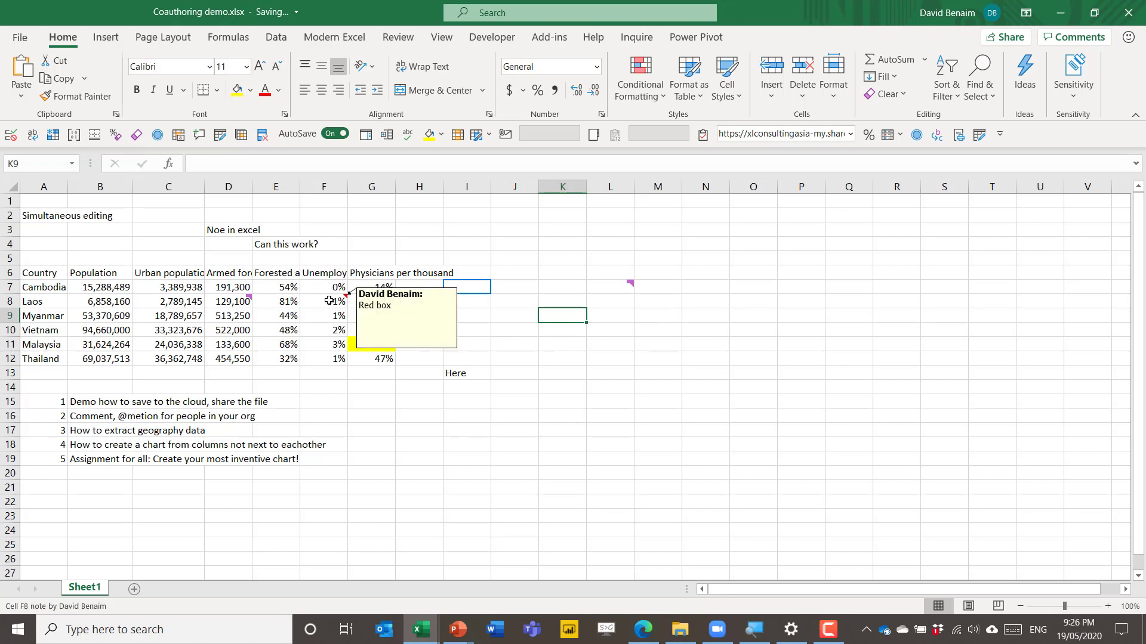
pyautogui.click(329, 301)
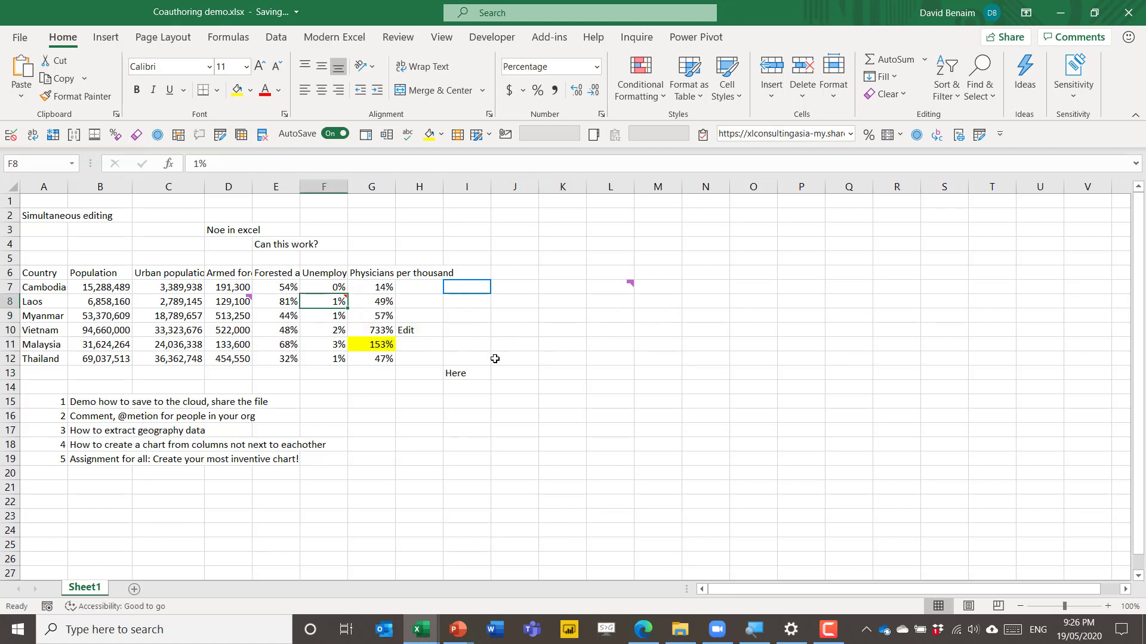
pyautogui.moveTo(327, 302)
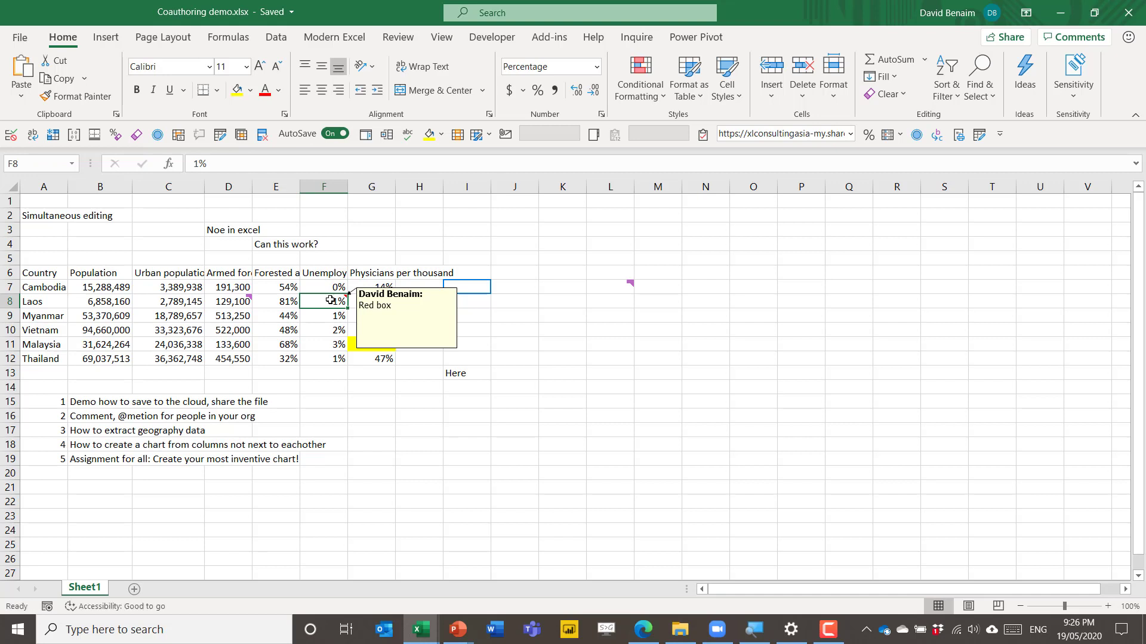
# Step: Add a note reading 'Red triangle' to the Physicians per thousand header in G6
pyautogui.click(387, 272)
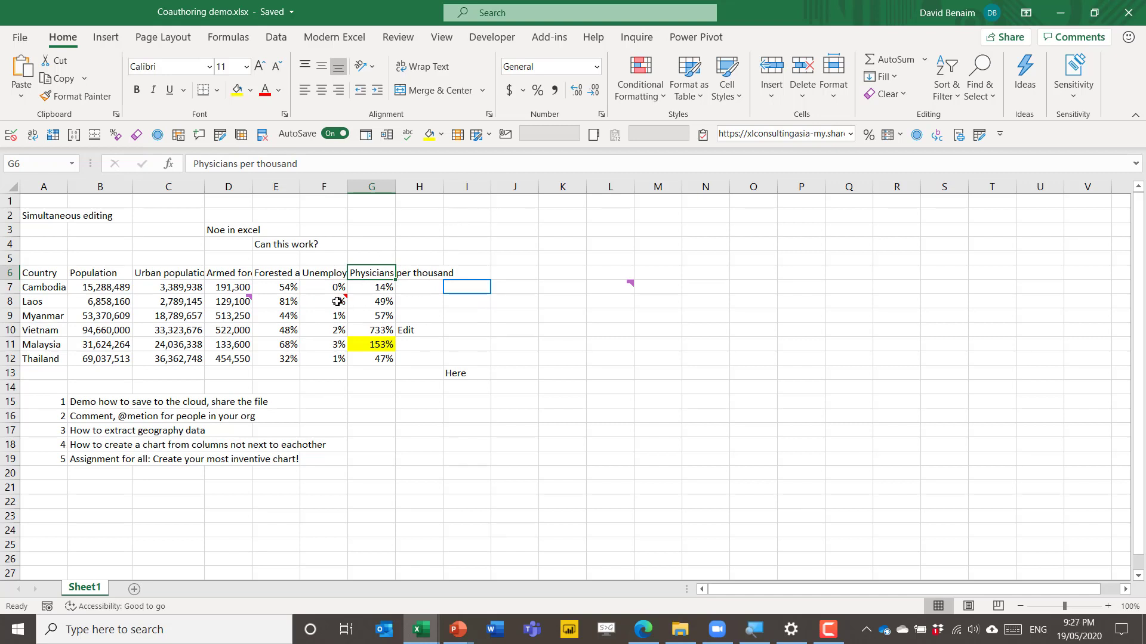
pyautogui.click(399, 38)
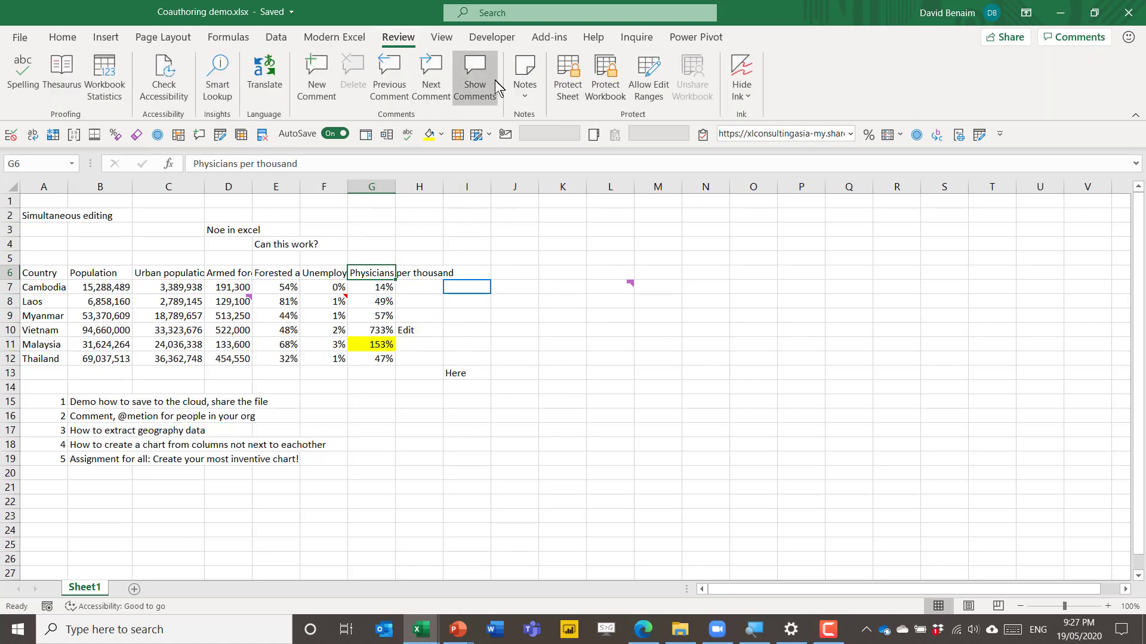
pyautogui.click(524, 86)
pyautogui.click(540, 115)
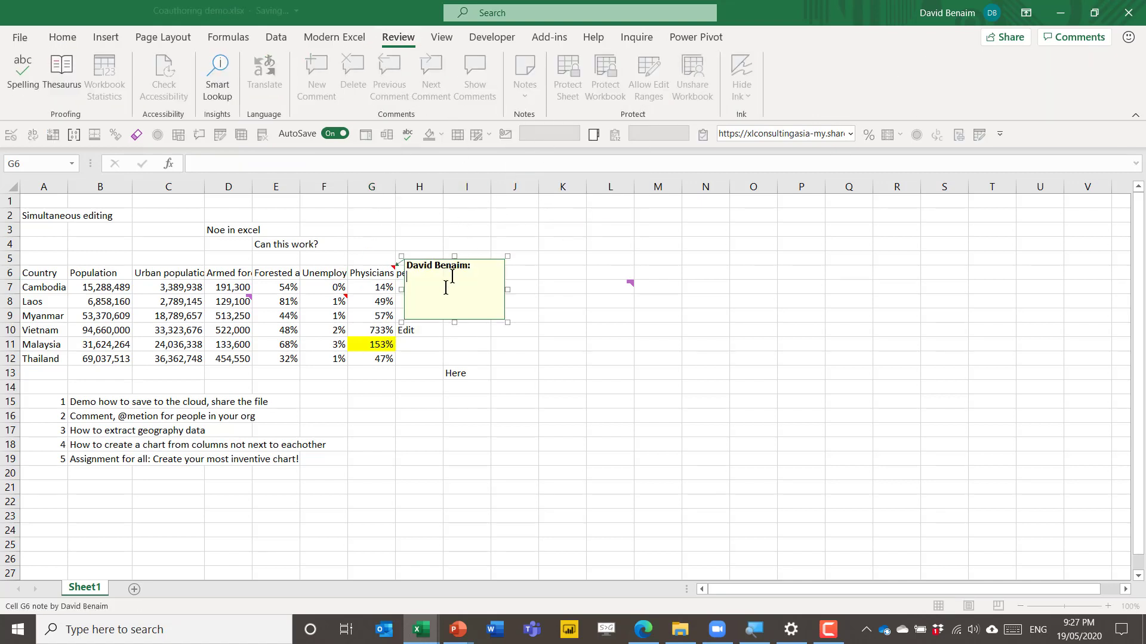
pyautogui.write('Red triangle')
pyautogui.click(113, 272)
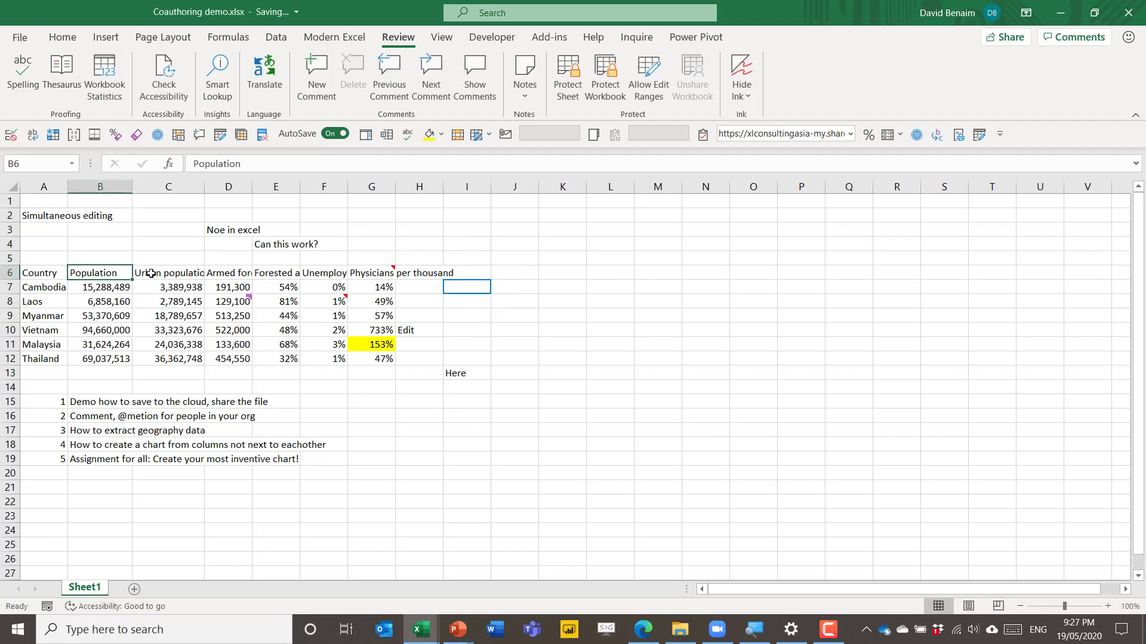
# Step: Comment 'What do you think?' on the B6 Population header and reply 'I like it like that'
pyautogui.click(320, 85)
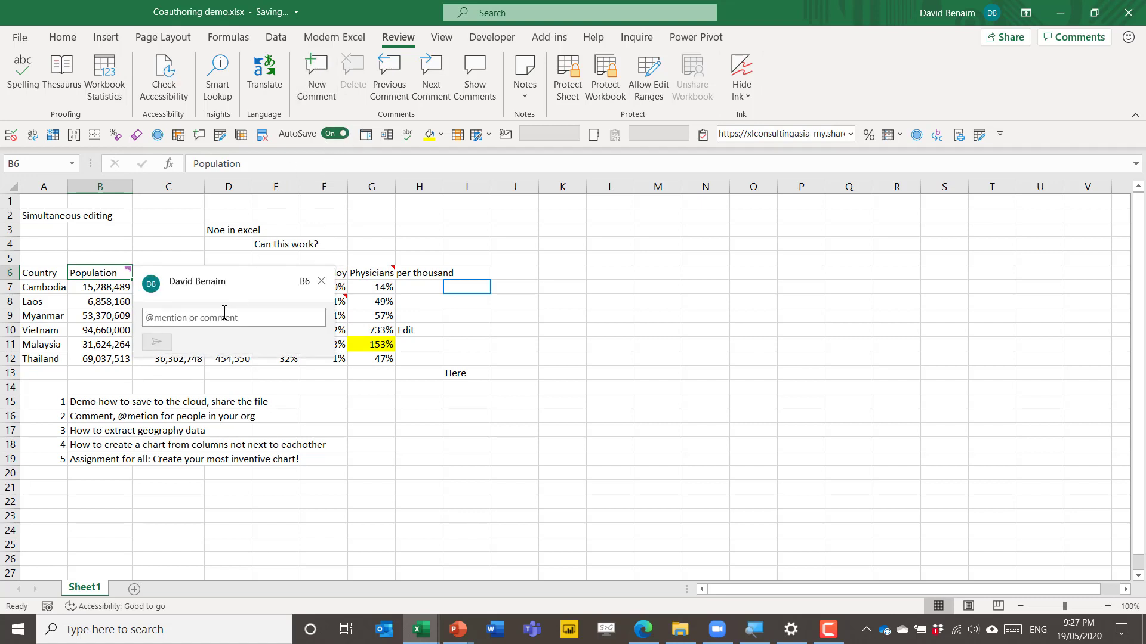
pyautogui.write('What do you think?')
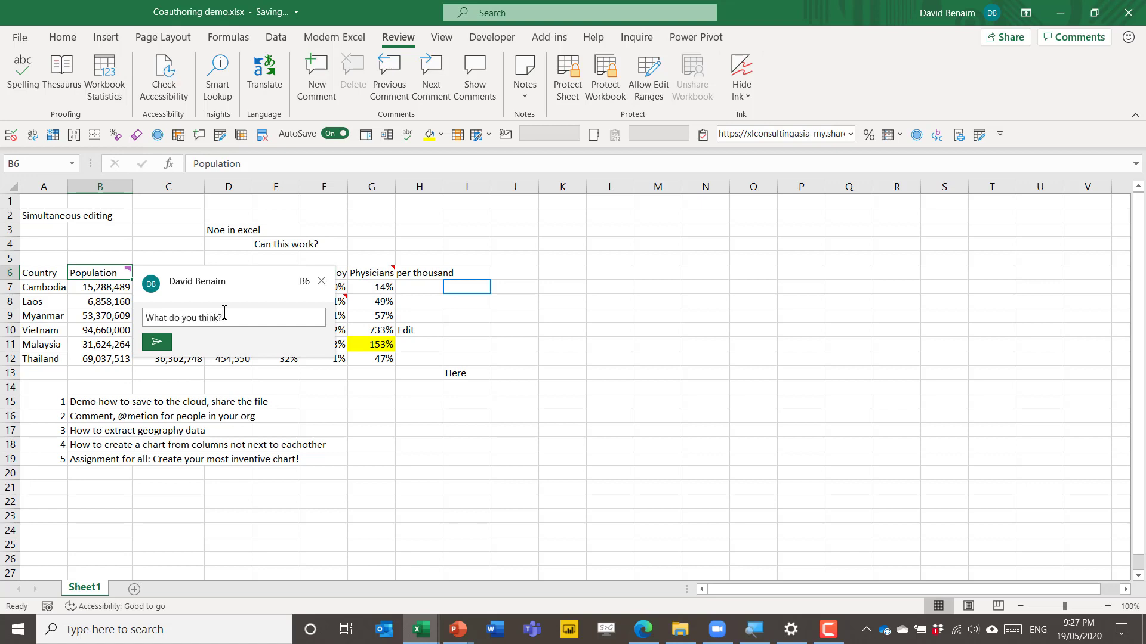
pyautogui.hotkey('ctrl', 'Return')
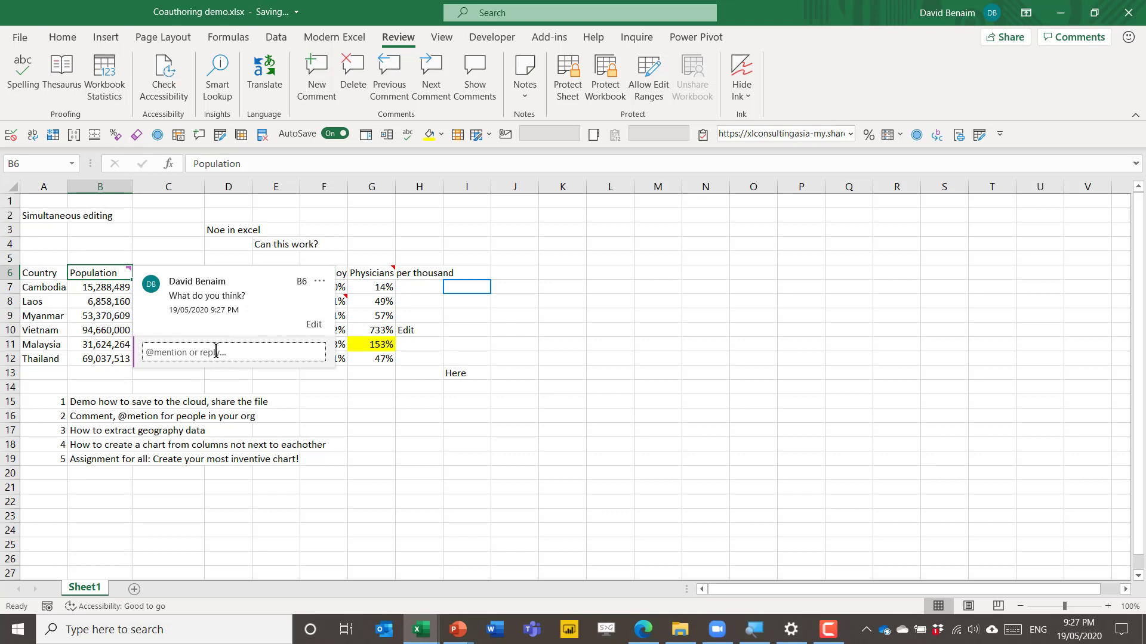
pyautogui.click(215, 352)
pyautogui.write('I ')
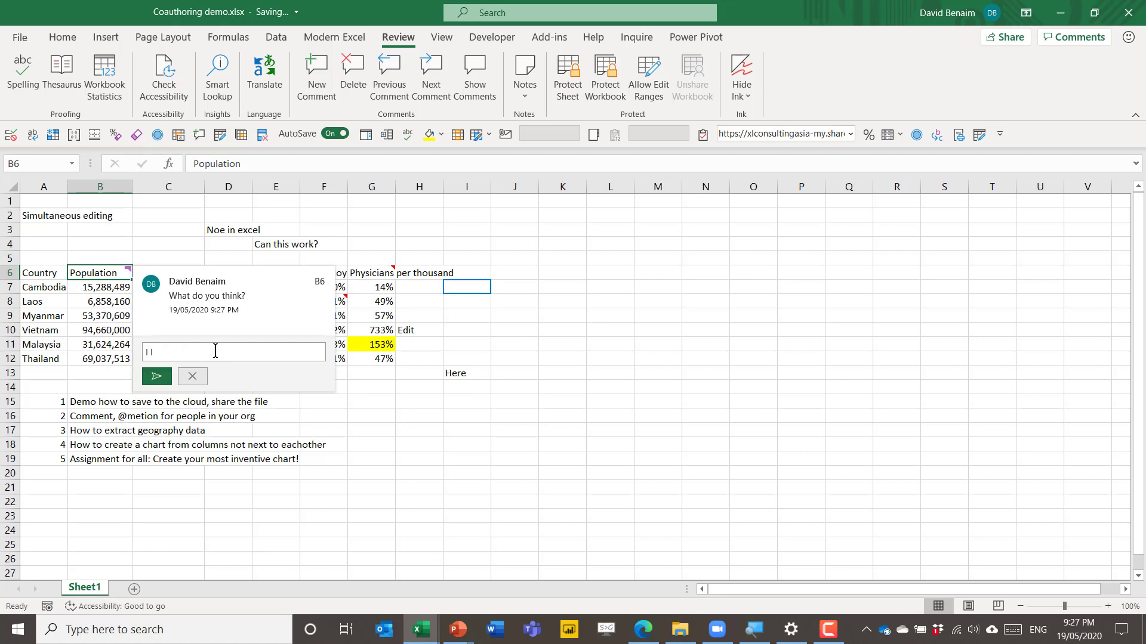
pyautogui.write('like it like that')
pyautogui.press('Return')
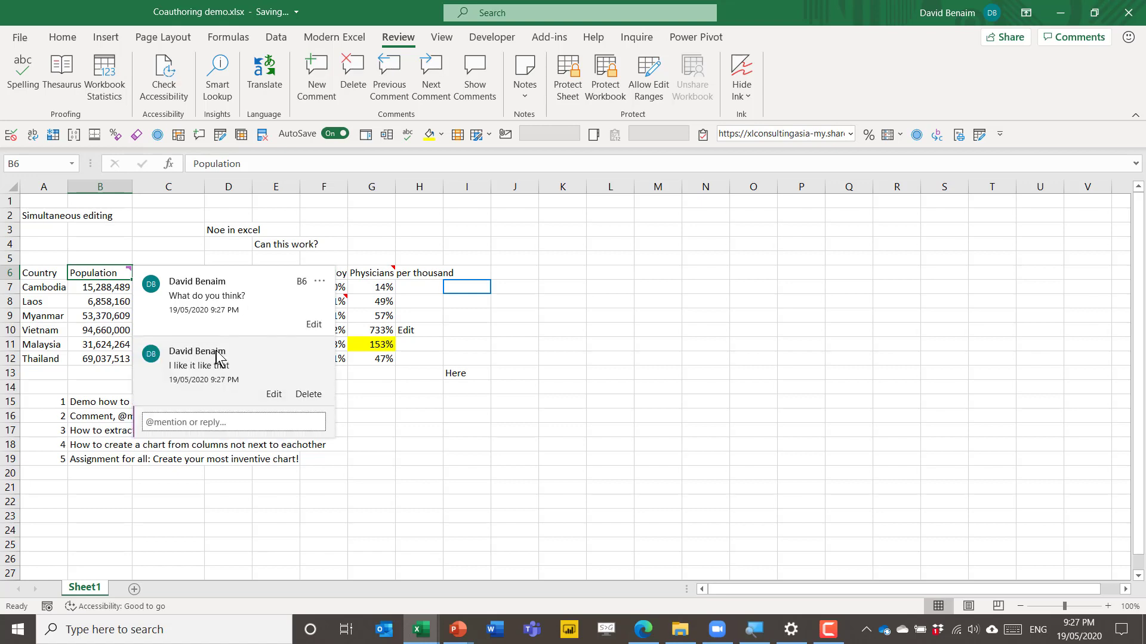
pyautogui.moveTo(466, 416); pyautogui.dragTo(467, 430)
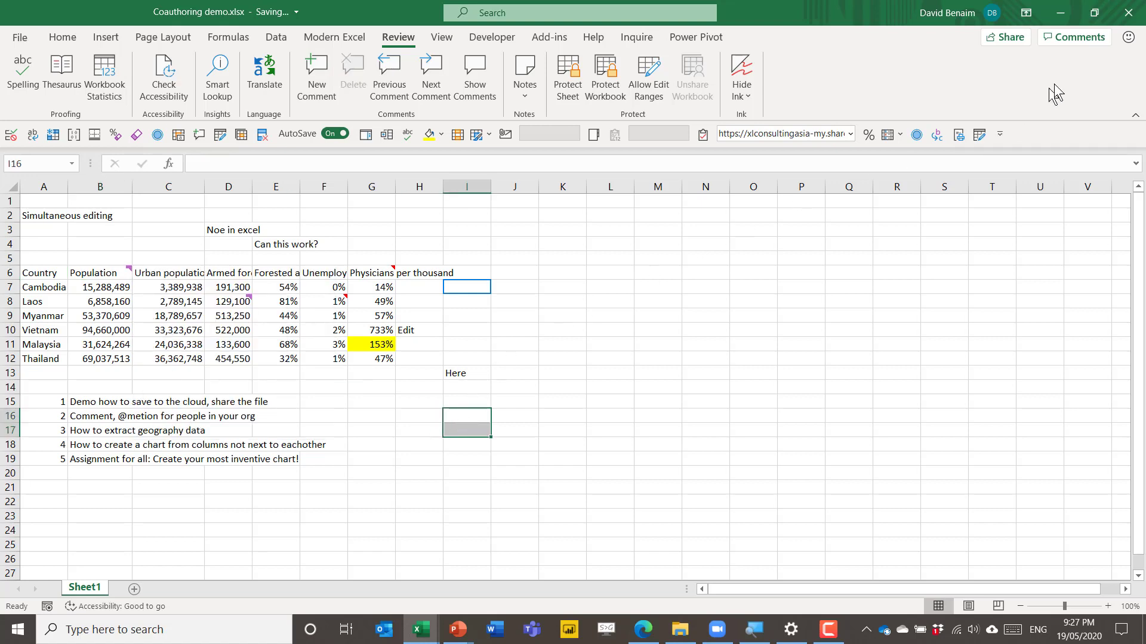
# Step: Show the Comments pane with the B6 and D8 threads, browse the sheet, and select empty cell P8
pyautogui.click(1069, 39)
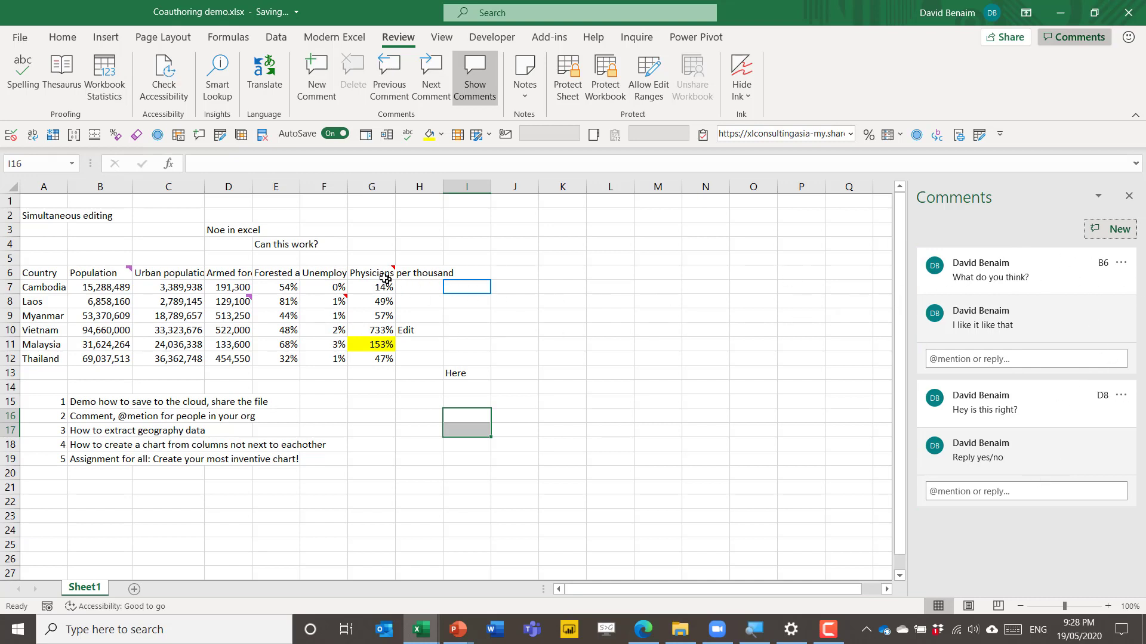
pyautogui.scroll(-20, 564, 452)
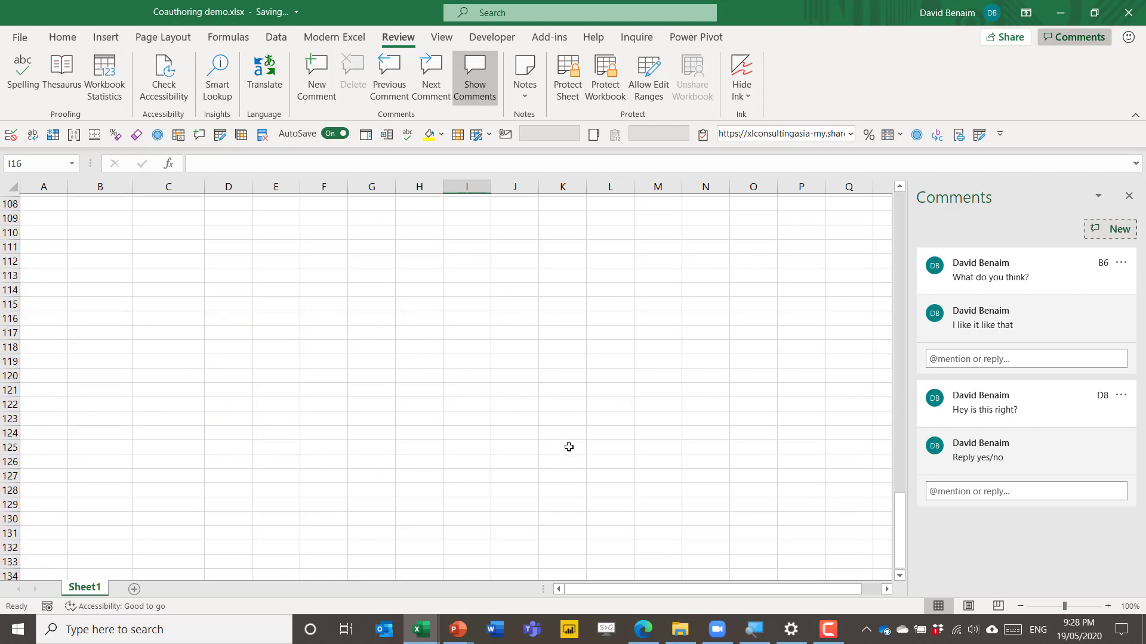
pyautogui.click(430, 472)
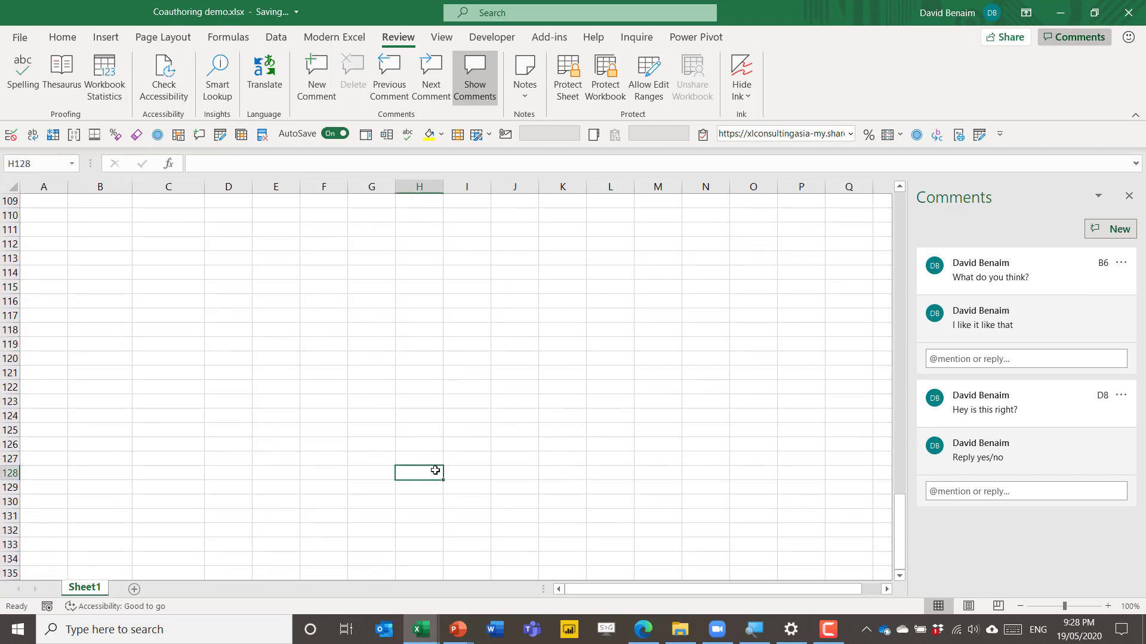
pyautogui.scroll(20, 317, 374)
pyautogui.click(372, 278)
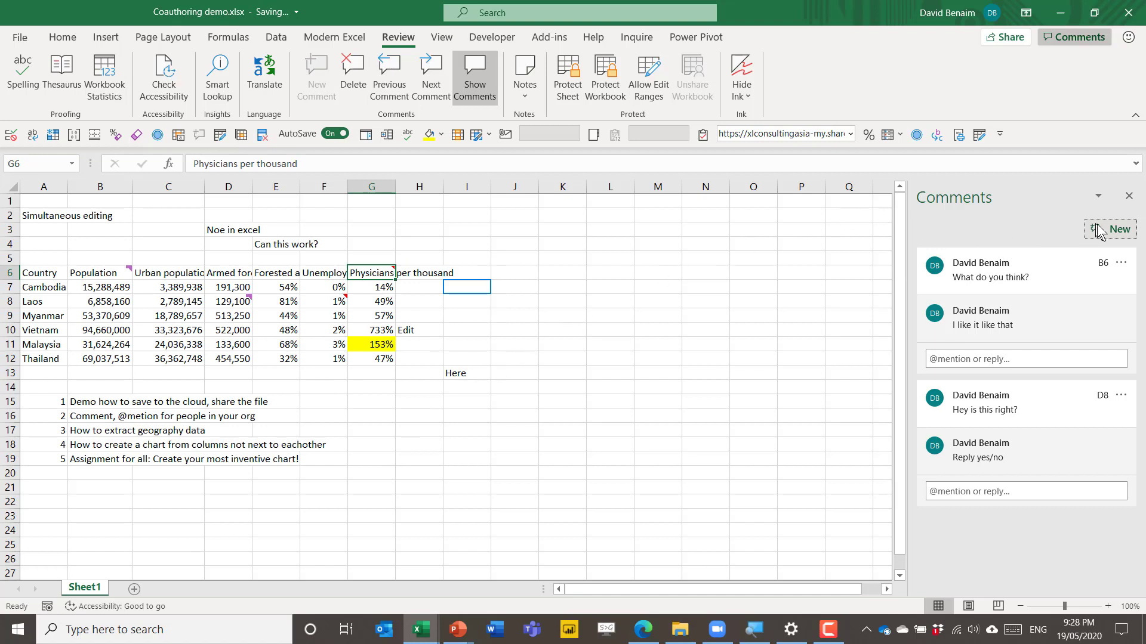
pyautogui.click(801, 301)
# Step: Post 'New comment' on cell P8 and mark its thread resolved
pyautogui.click(1119, 231)
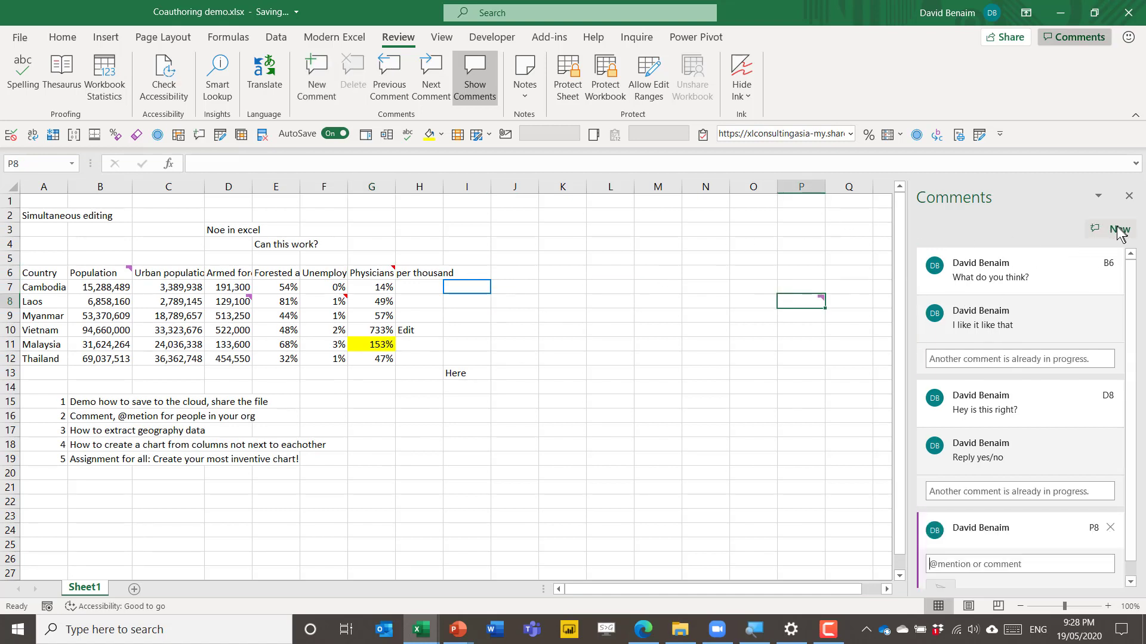
pyautogui.write('Ne co')
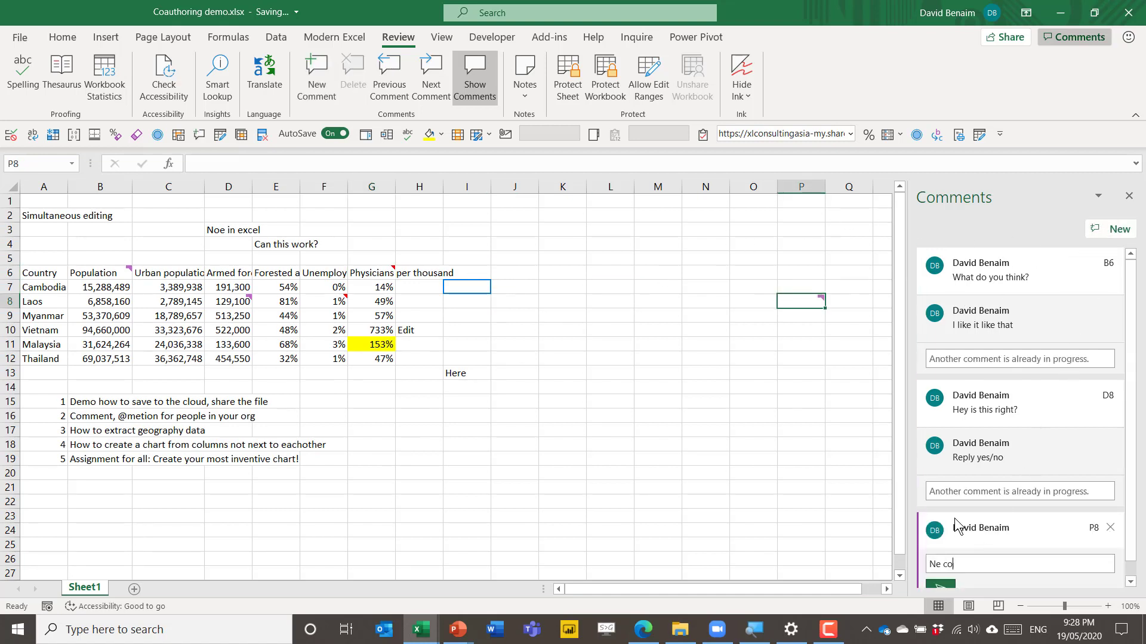
pyautogui.click(753, 344)
pyautogui.click(802, 303)
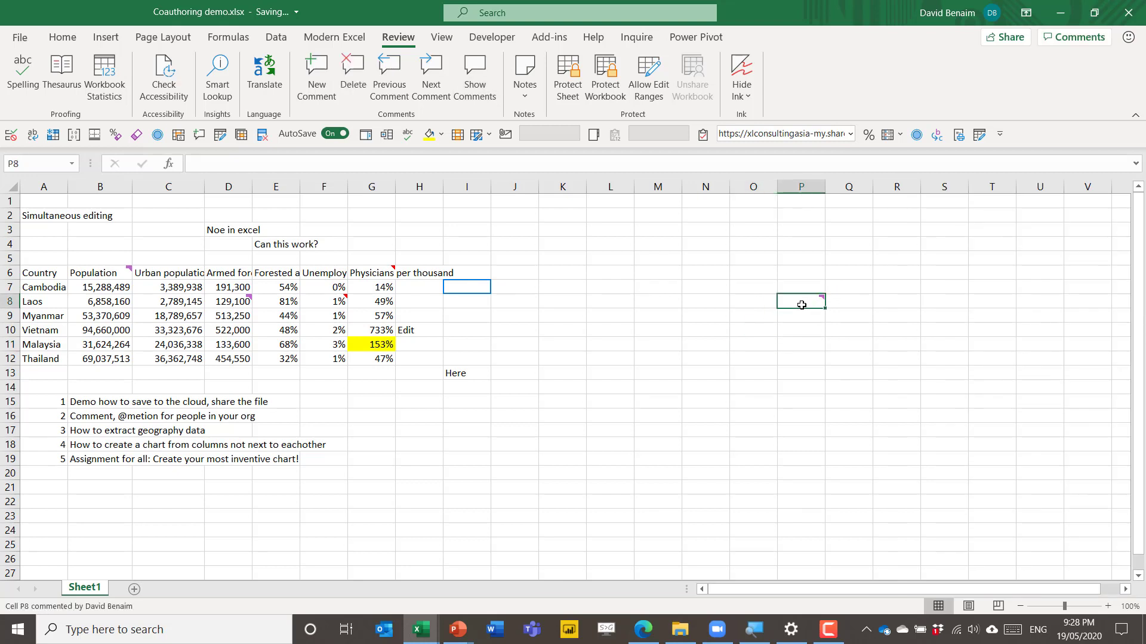
pyautogui.click(1013, 311)
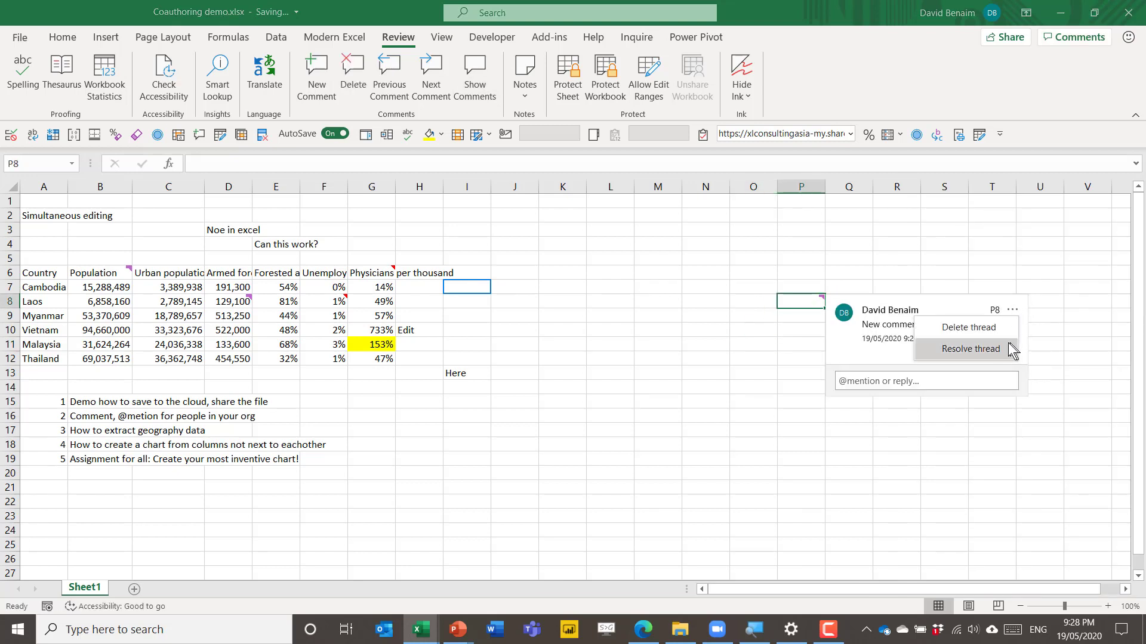
pyautogui.click(958, 350)
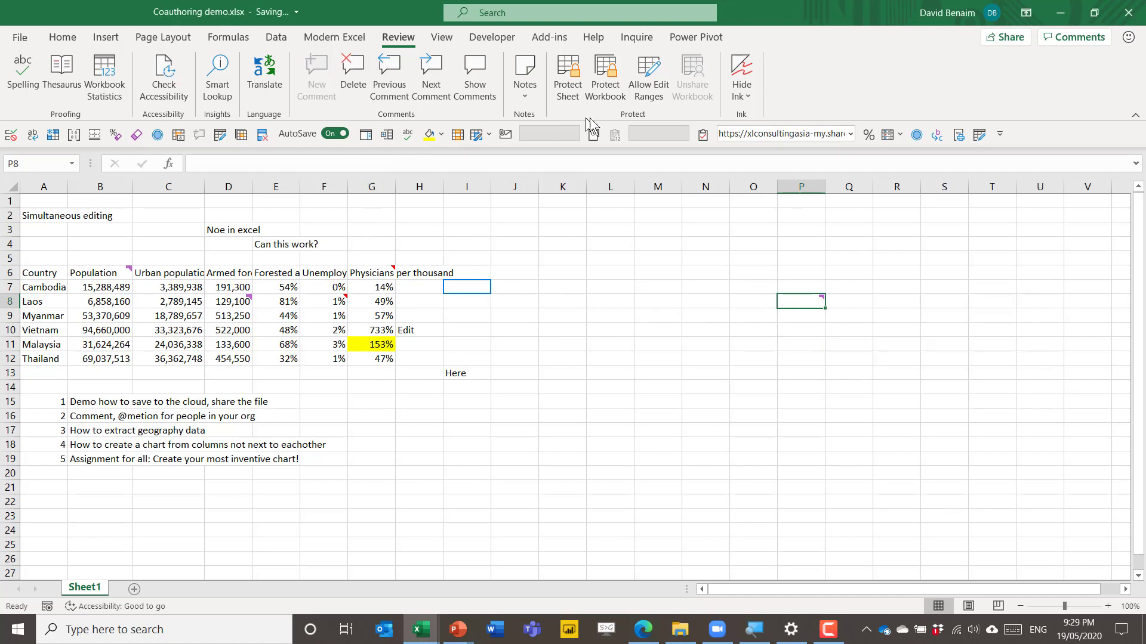
# Step: Reopen the Comments pane, check the D8 thread's options, and return to the sheet at K9
pyautogui.click(1073, 36)
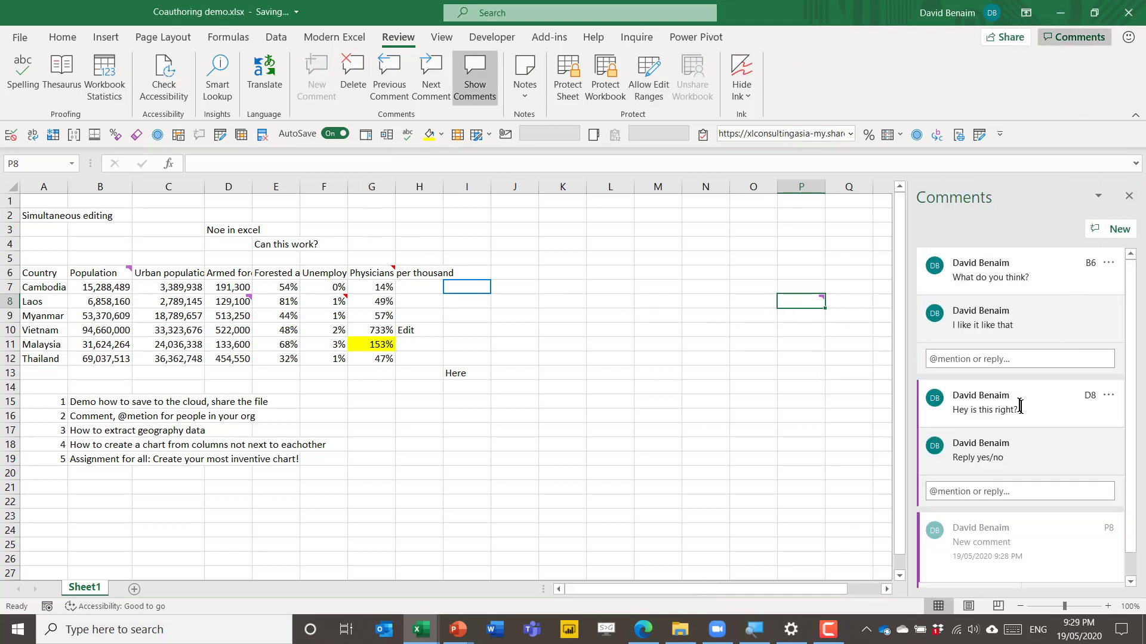
pyautogui.click(1105, 397)
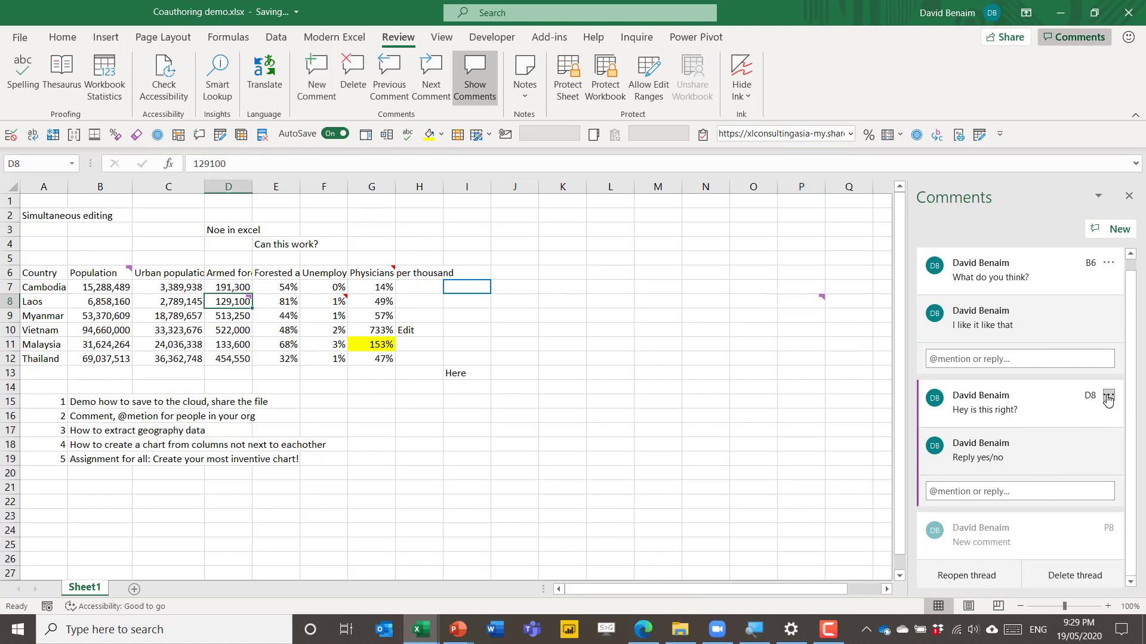
pyautogui.press('Escape')
pyautogui.click(566, 312)
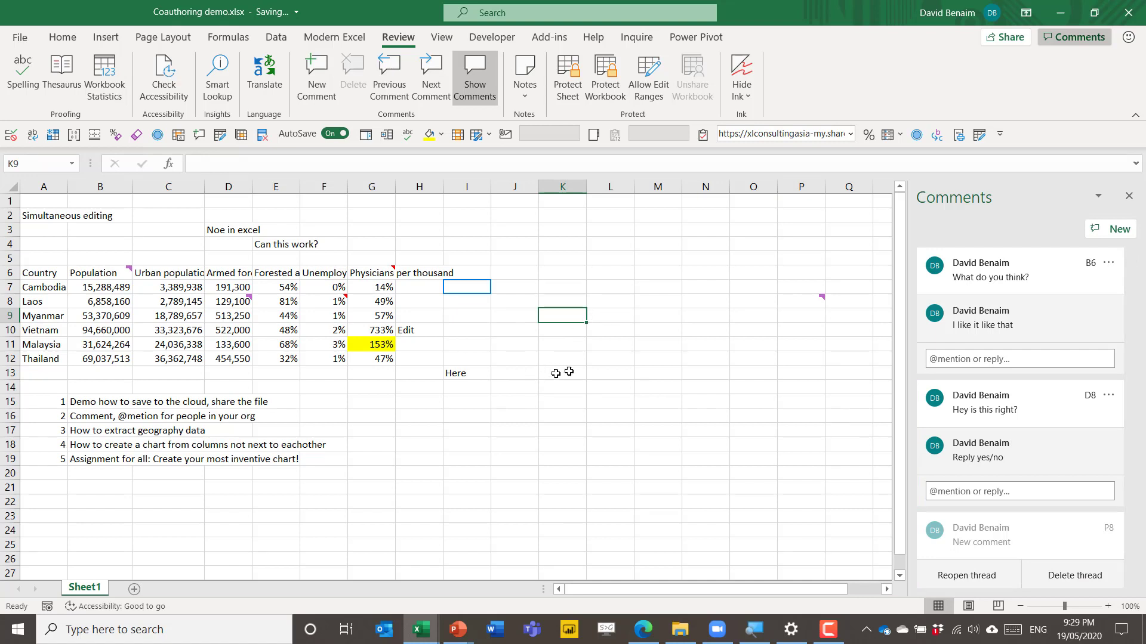
pyautogui.click(938, 360)
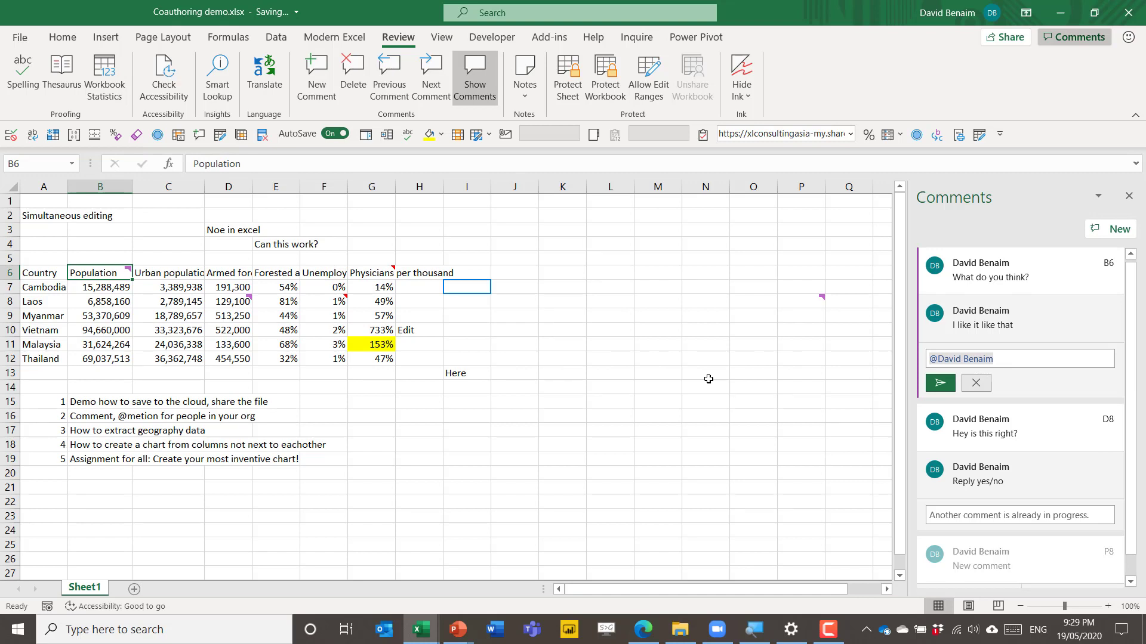
pyautogui.write('how is this for you?')
pyautogui.hotkey('ctrl', 'Return')
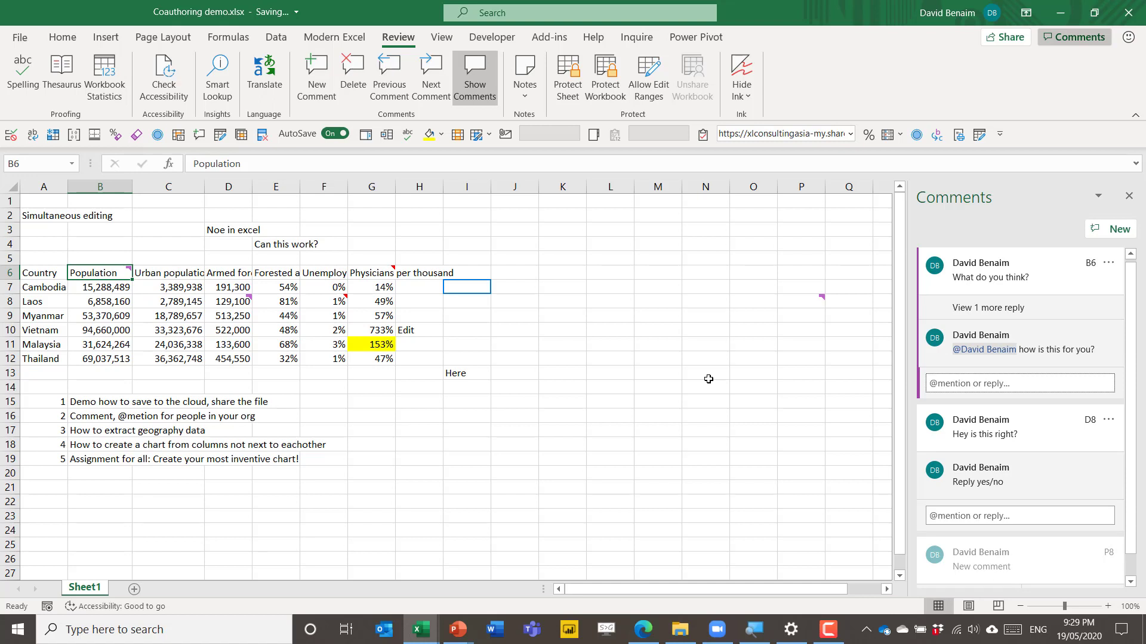
pyautogui.click(949, 382)
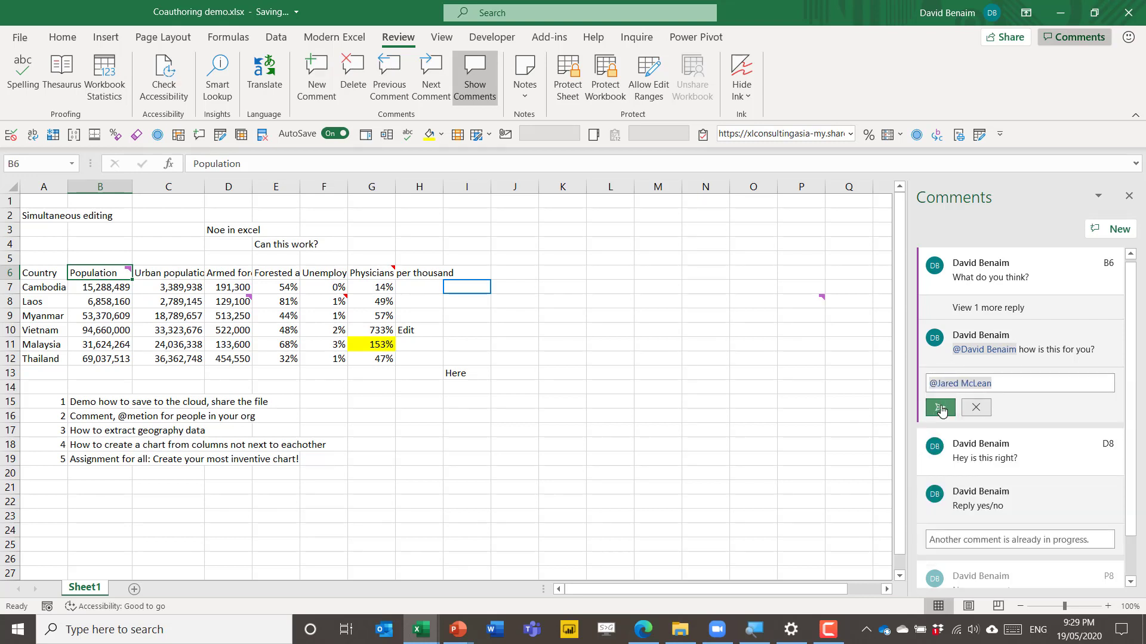
pyautogui.write(' hey')
pyautogui.click(940, 408)
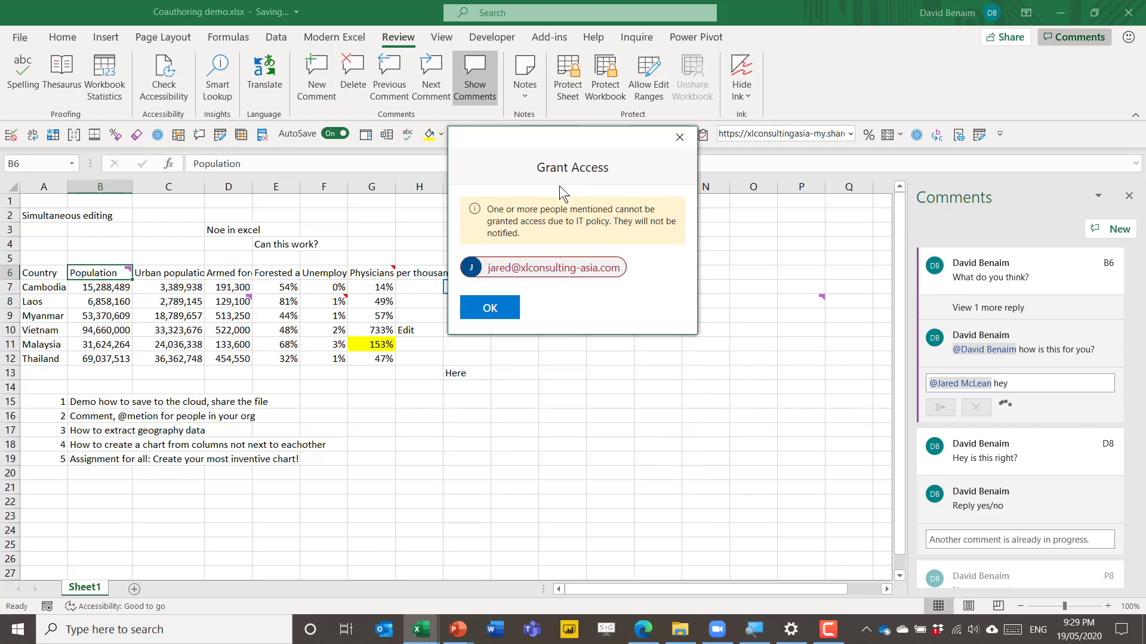
pyautogui.click(562, 401)
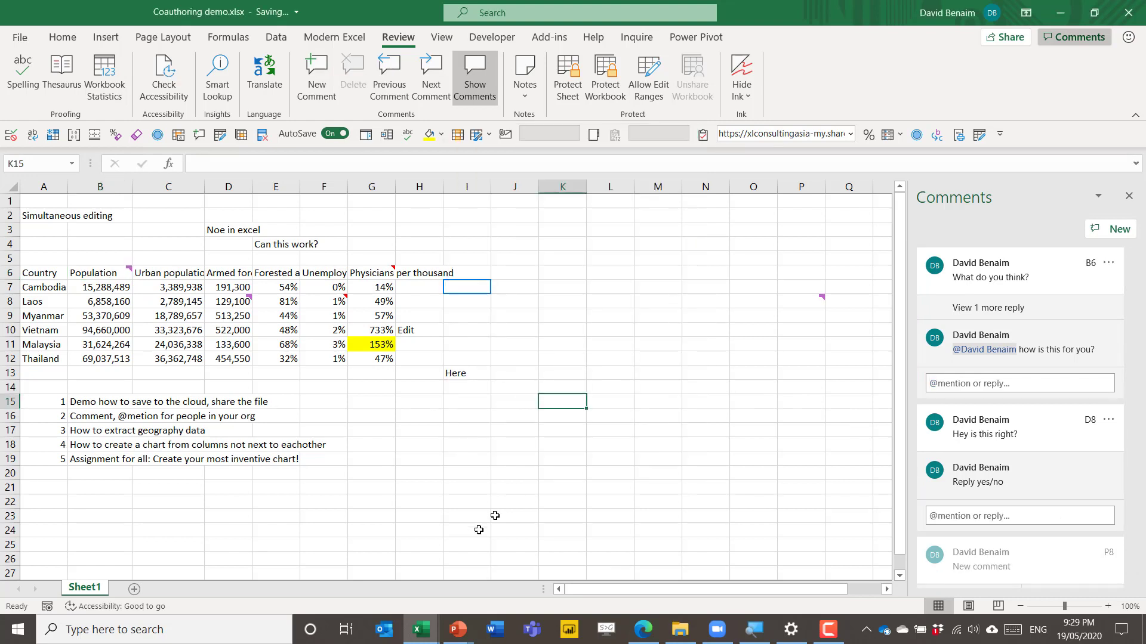
pyautogui.click(385, 629)
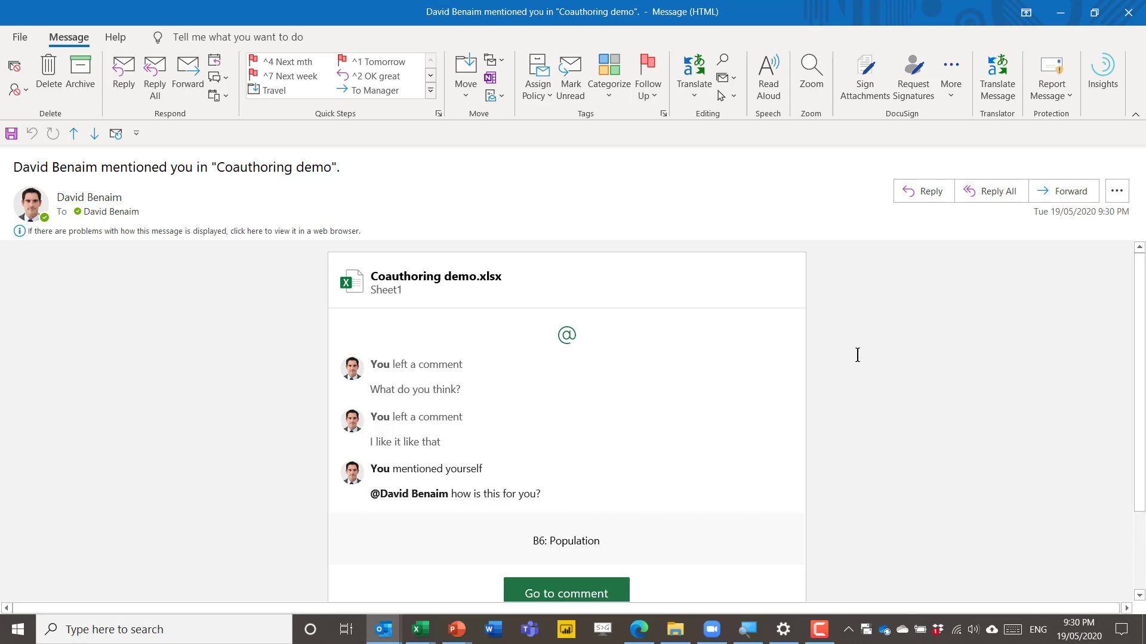
pyautogui.scroll(-3, 853, 355)
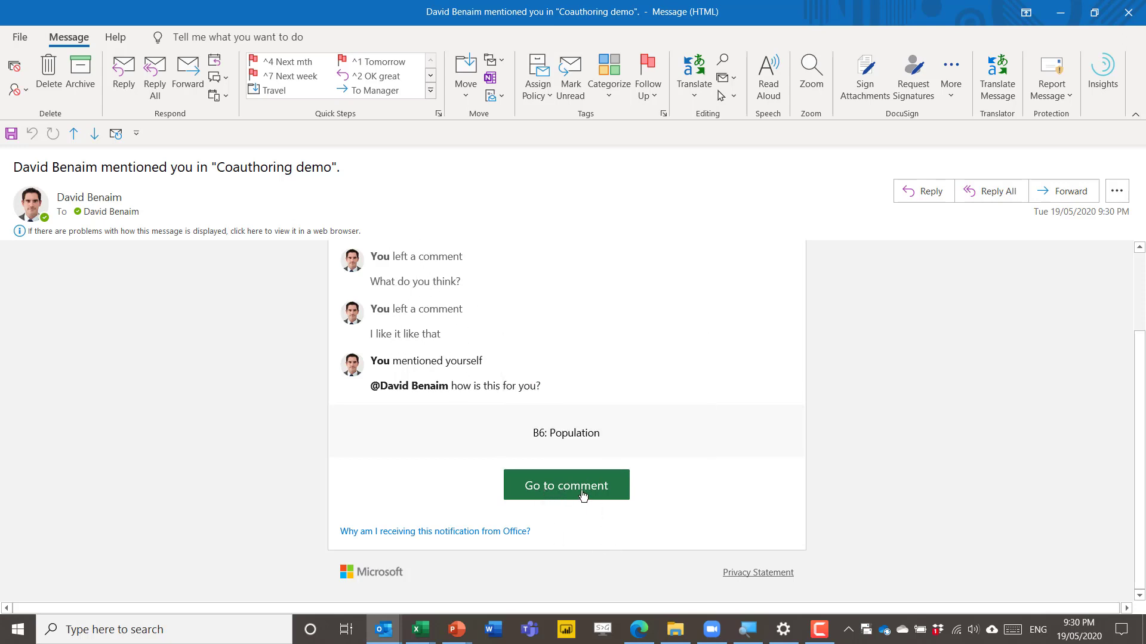
# Step: Follow Go to comment from the e-mail and maximize the Excel for the web window
pyautogui.click(583, 494)
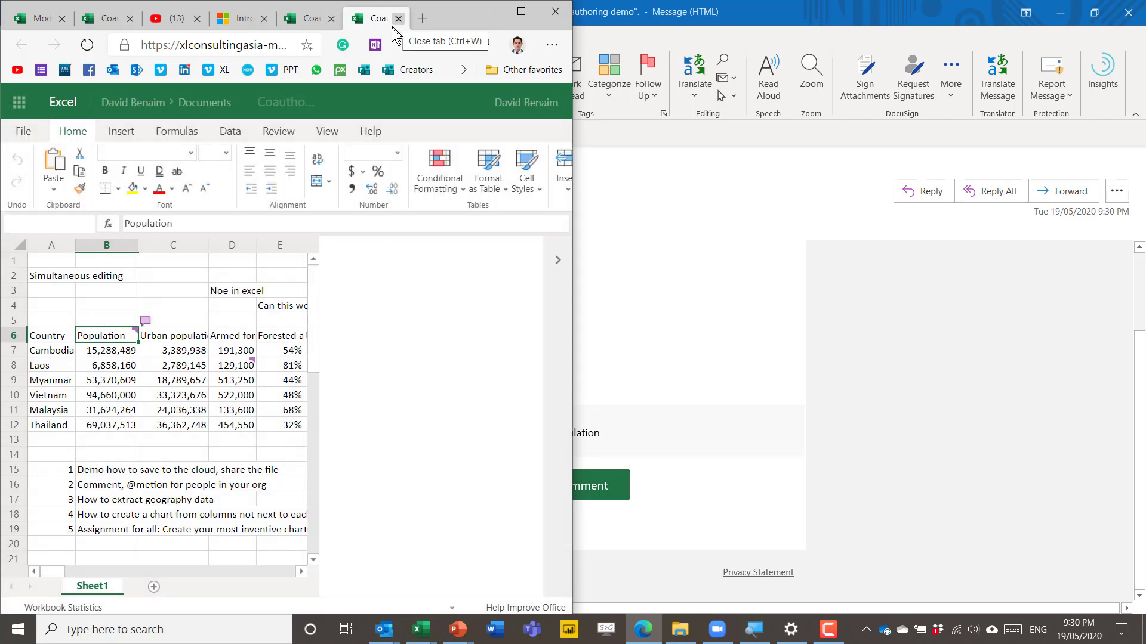
pyautogui.click(520, 8)
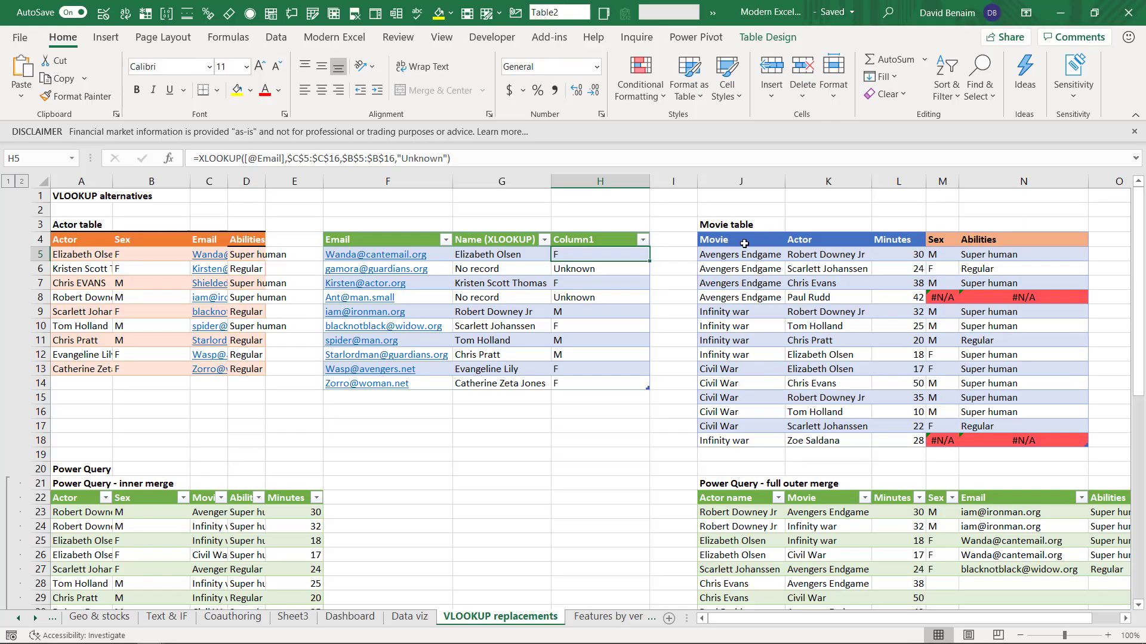
# Step: Turn on filters for the Movie table and sort it by Minutes, smallest to largest
pyautogui.click(744, 243)
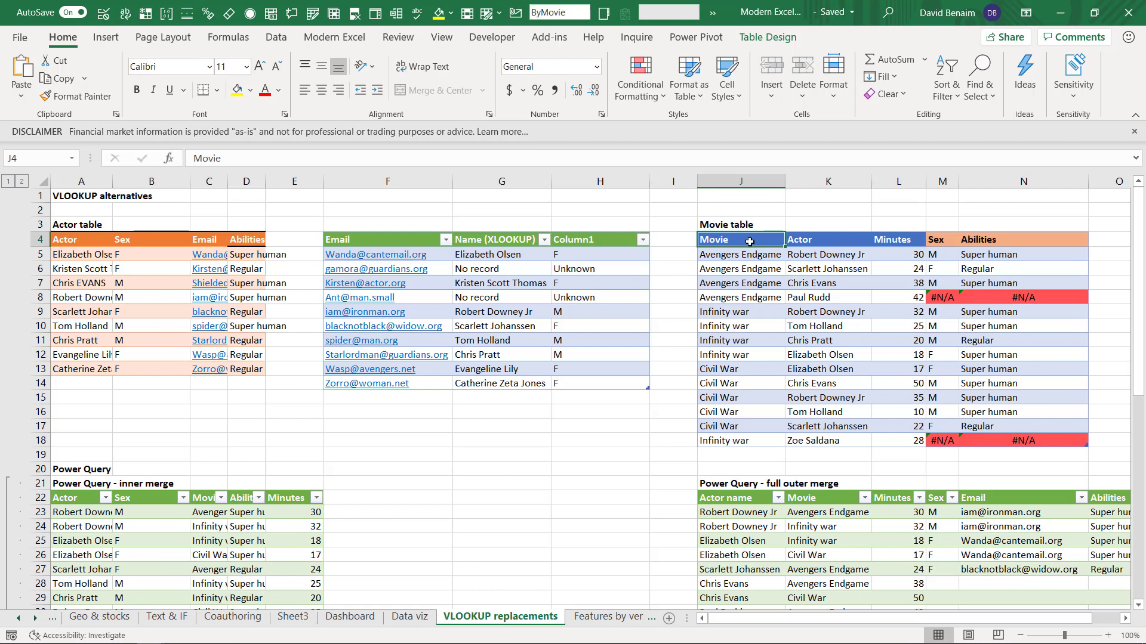
pyautogui.moveTo(750, 243); pyautogui.dragTo(1026, 440)
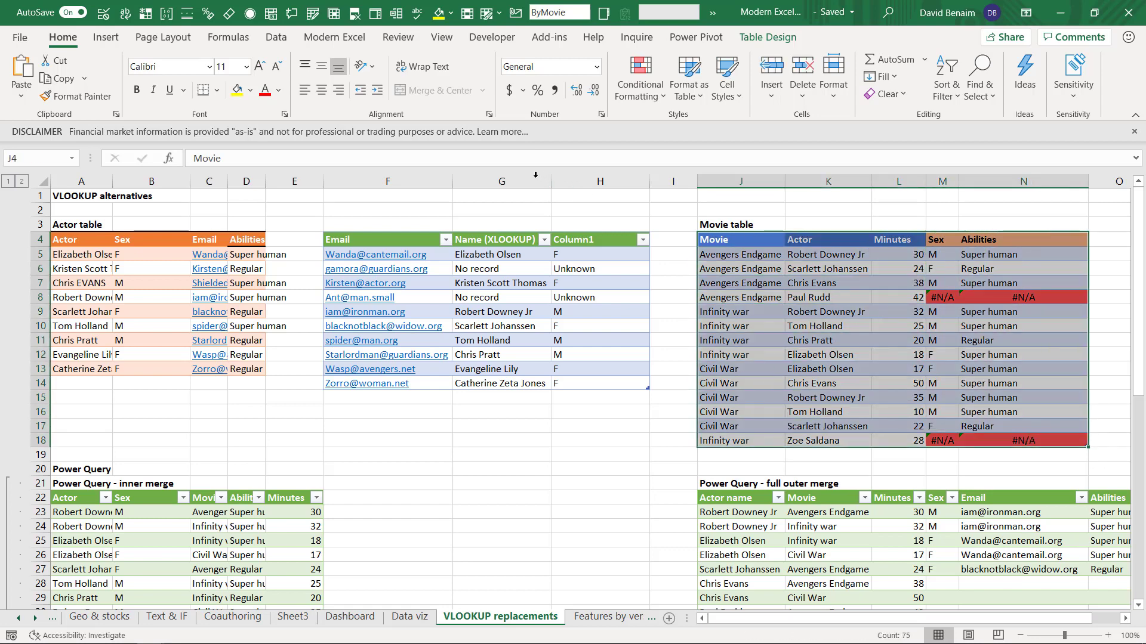
pyautogui.click(278, 39)
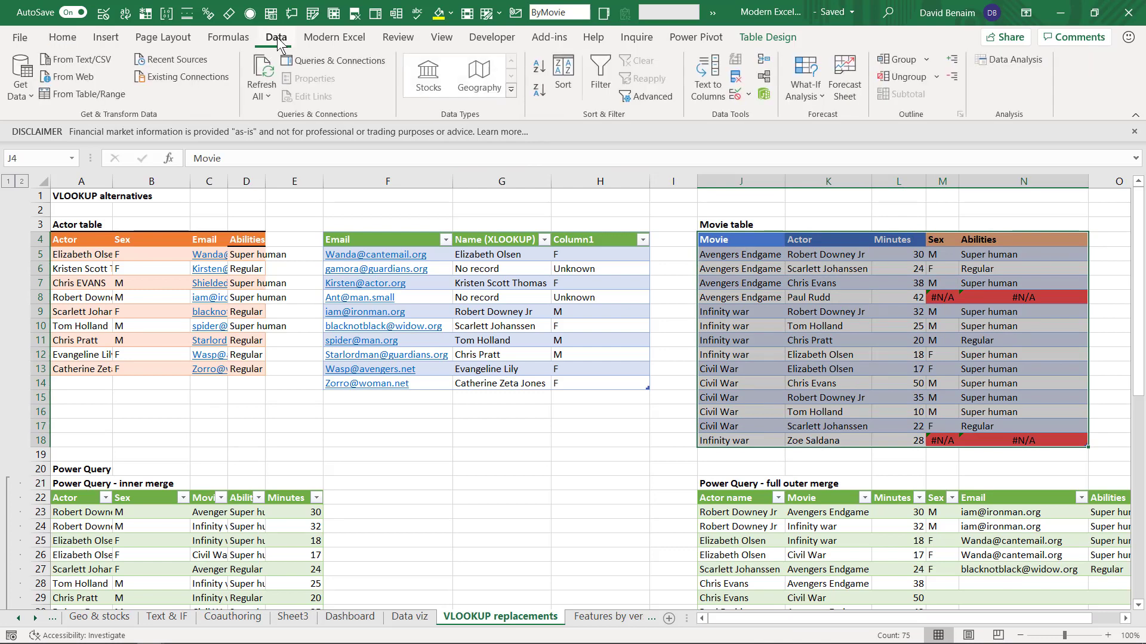
pyautogui.click(601, 74)
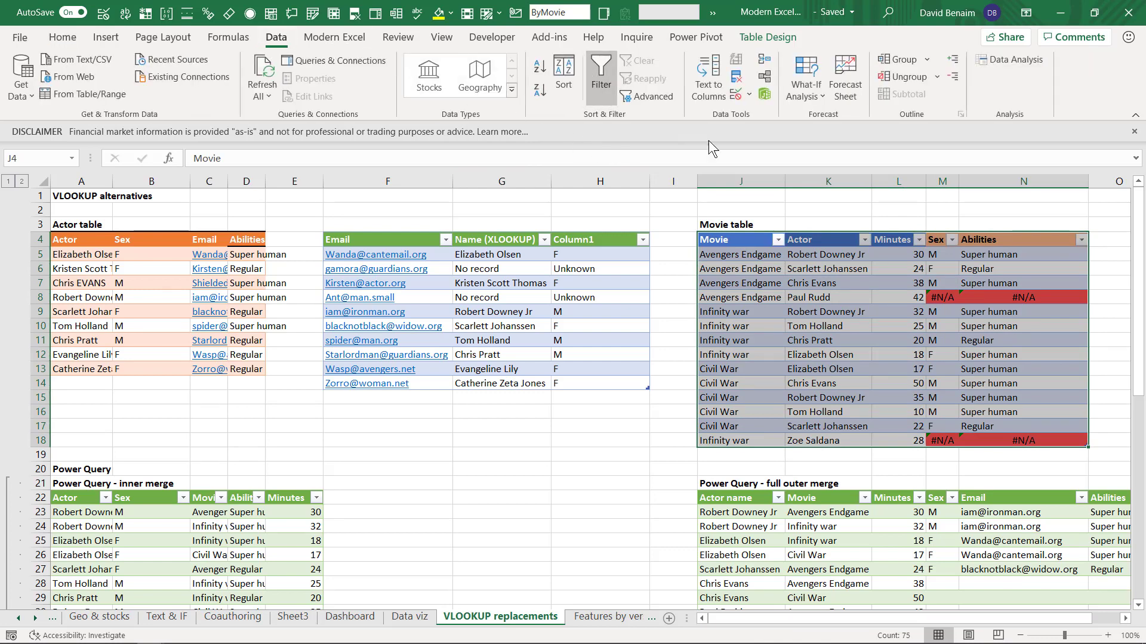
pyautogui.click(918, 241)
pyautogui.click(819, 255)
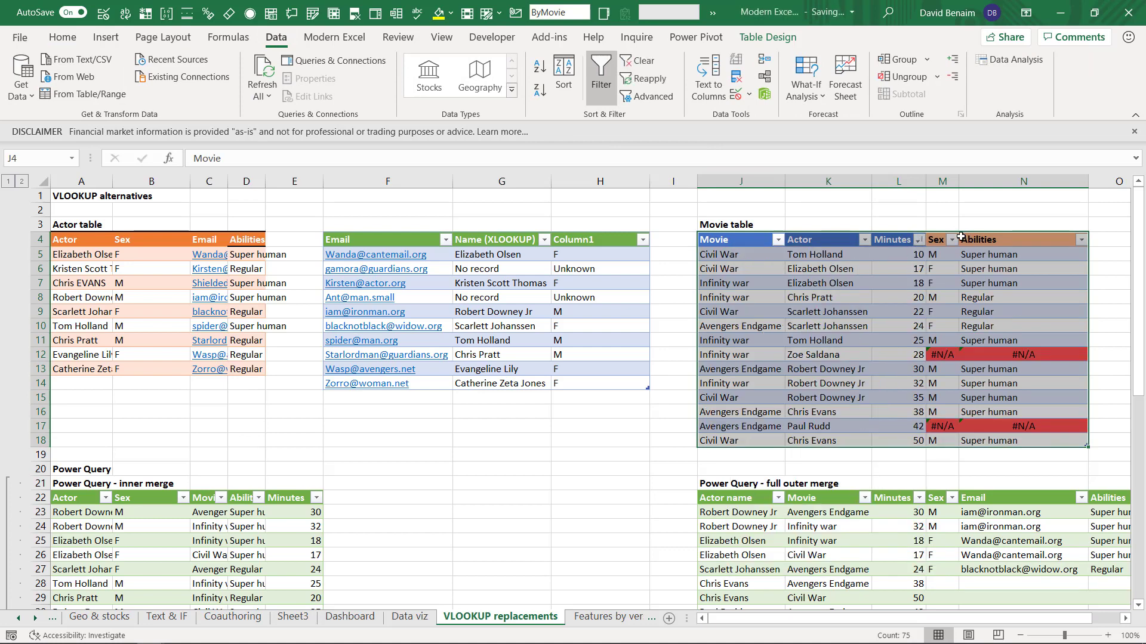
# Step: Filter the Movie column to hide Avengers Endgame, leaving Civil War and Infinity war
pyautogui.click(778, 239)
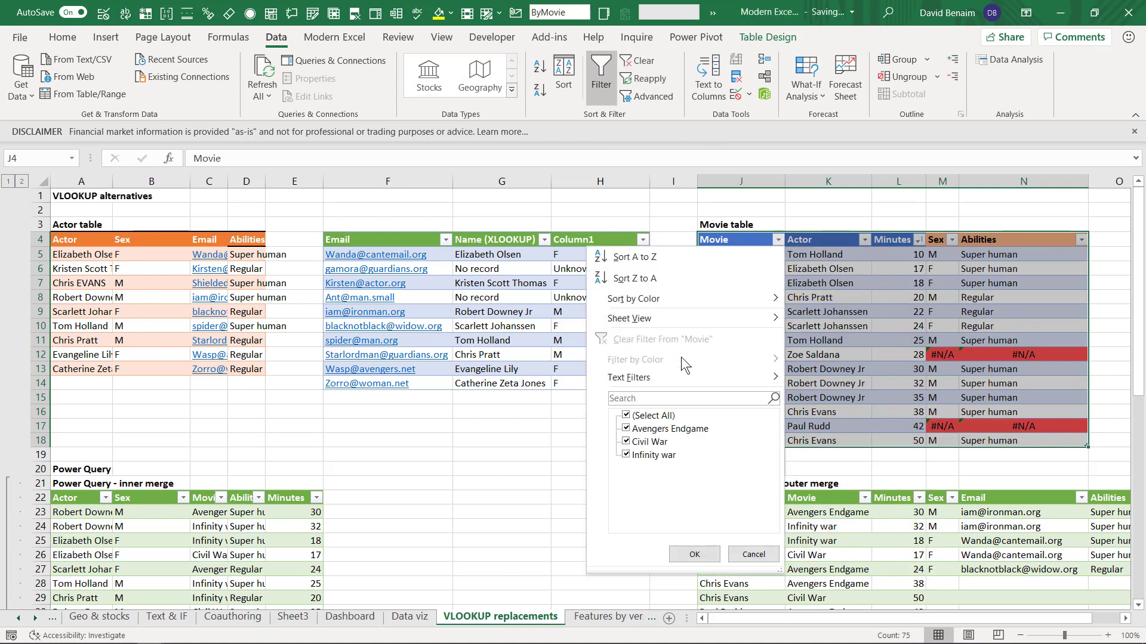
pyautogui.click(664, 428)
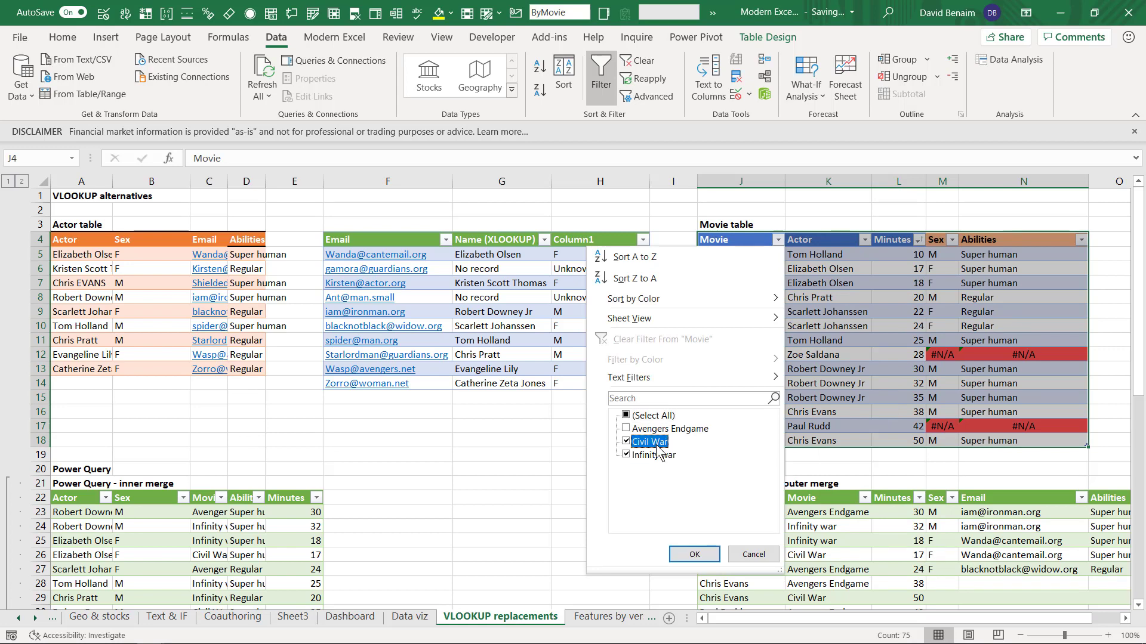
pyautogui.click(692, 554)
pyautogui.click(739, 310)
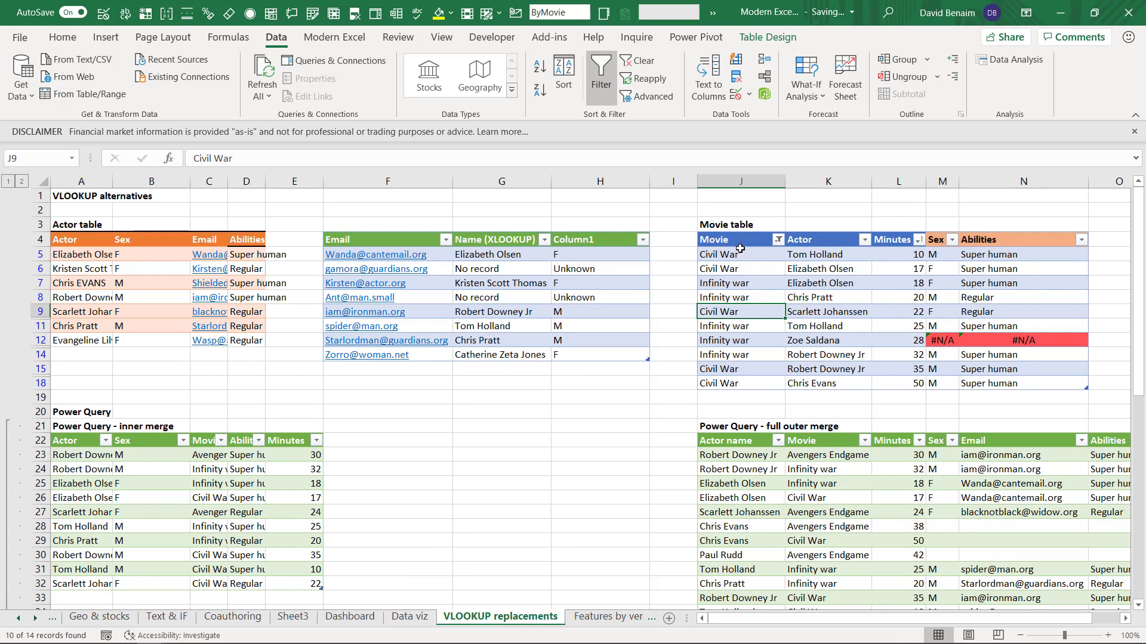
# Step: Keep the sorted, filtered layout as a sheet view named 'Some movies sorted by minutes'
pyautogui.click(441, 37)
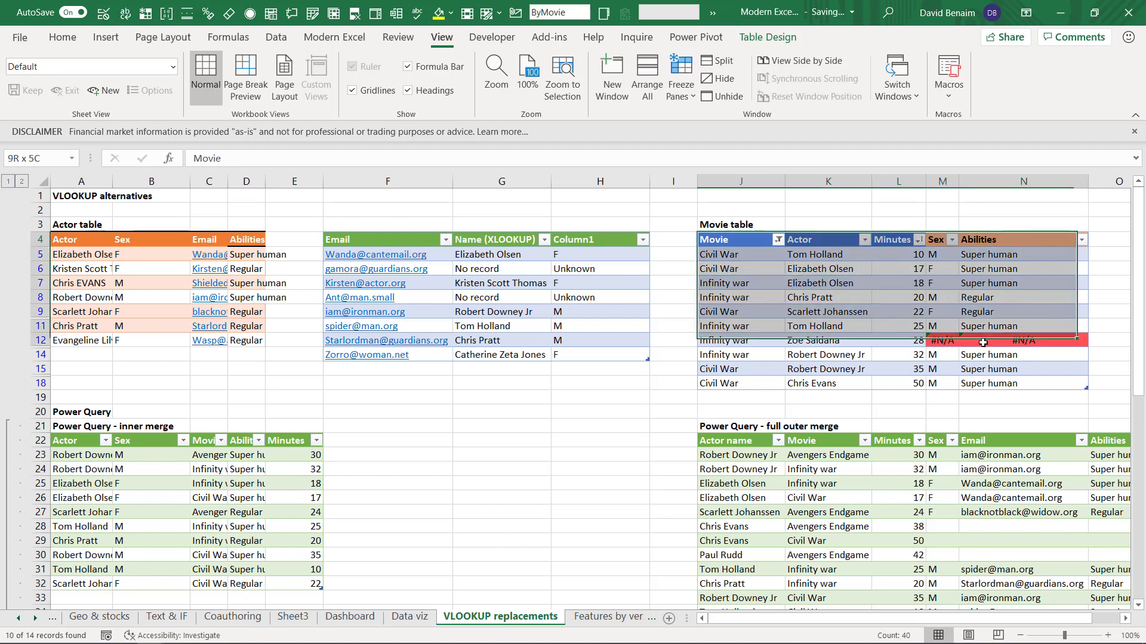
pyautogui.click(741, 283)
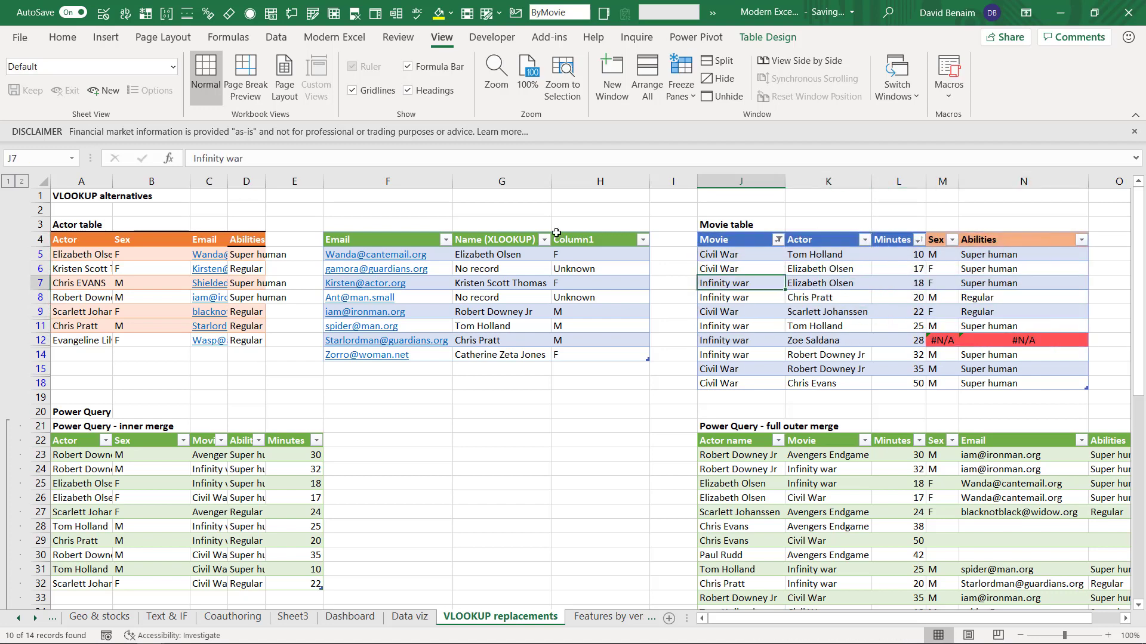
pyautogui.click(104, 91)
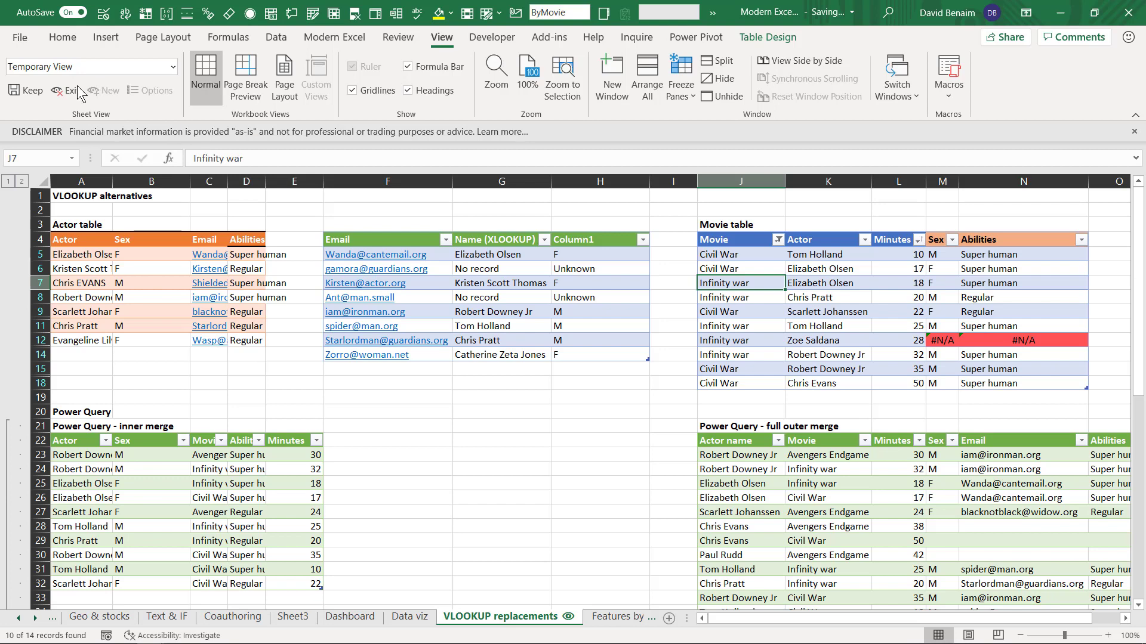
pyautogui.click(24, 89)
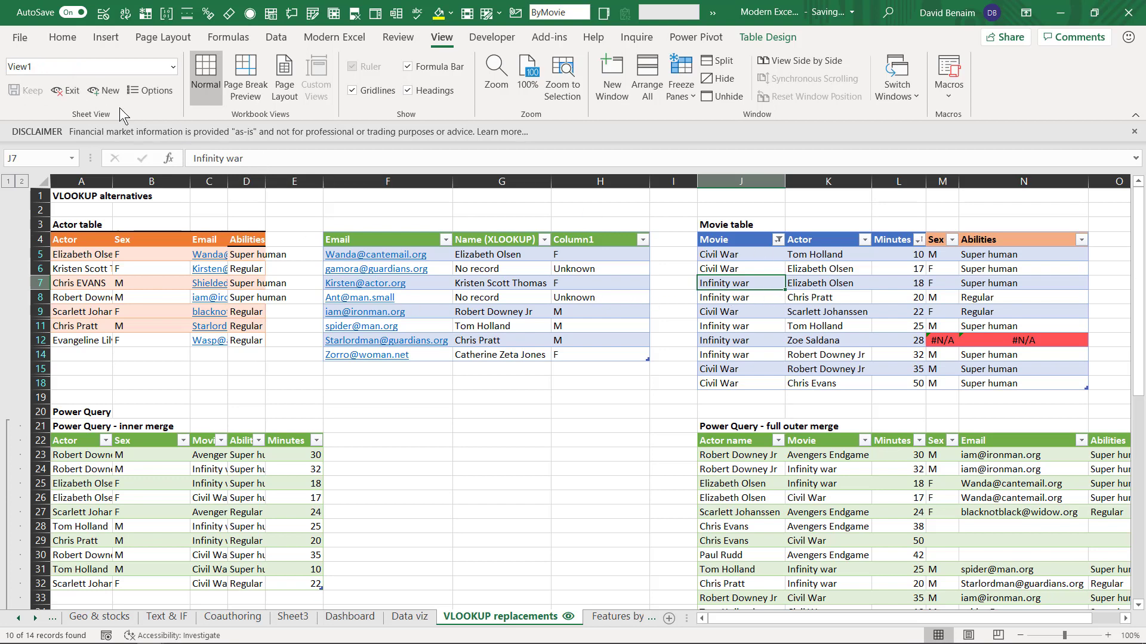
pyautogui.click(88, 66)
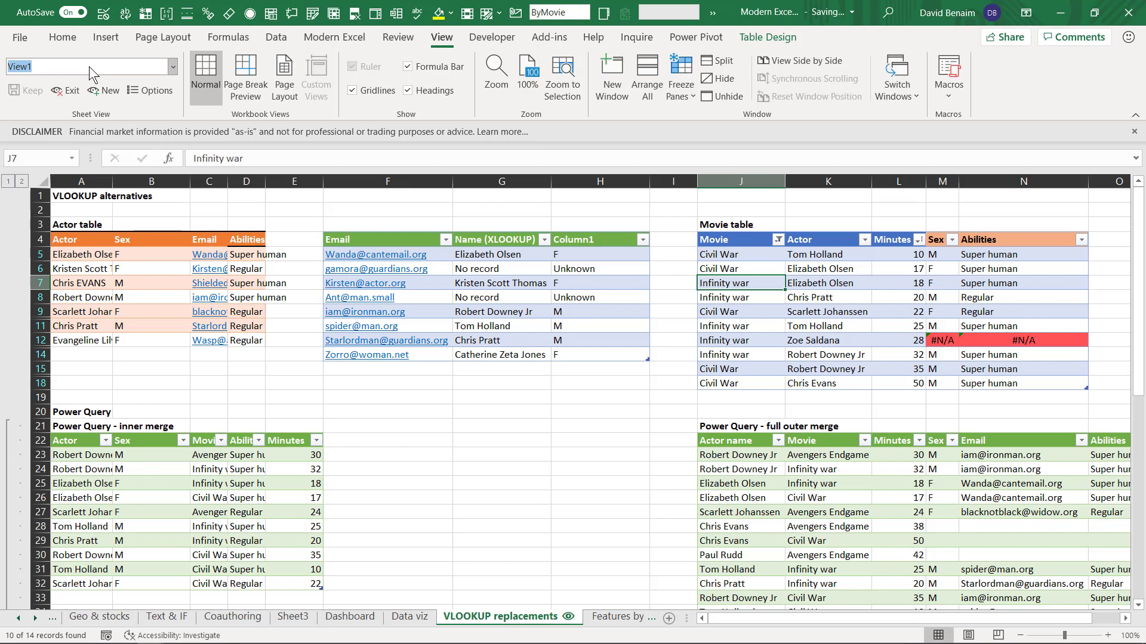
pyautogui.write('Some movies sorted by minutes')
pyautogui.press('Return')
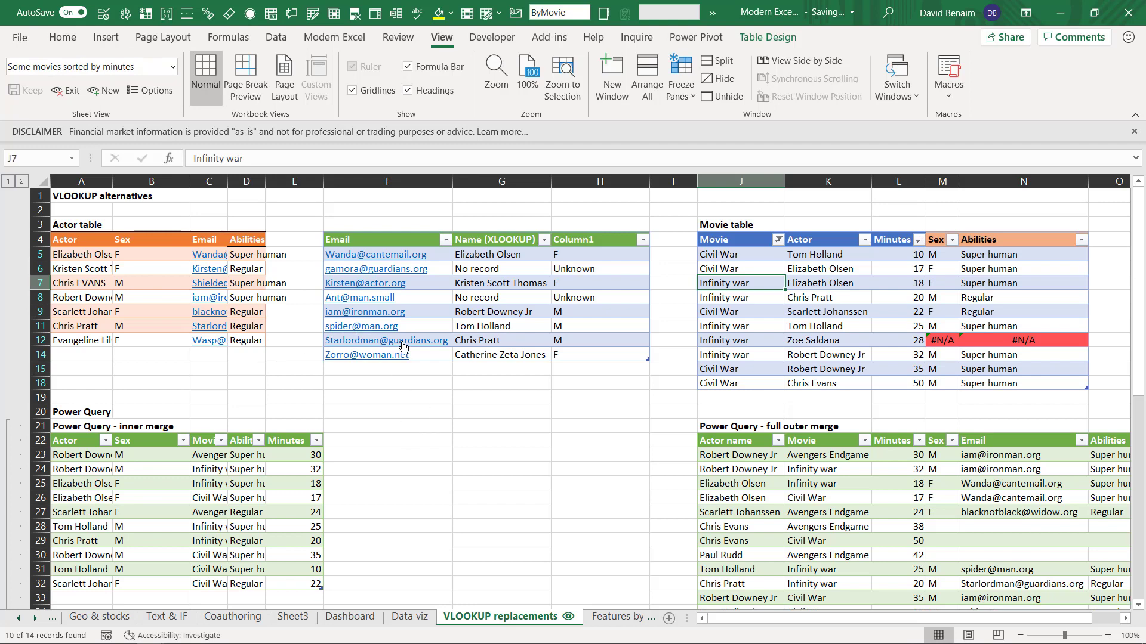
# Step: Select empty cell E3 and let AutoSave finish saving the workbook
pyautogui.click(308, 211)
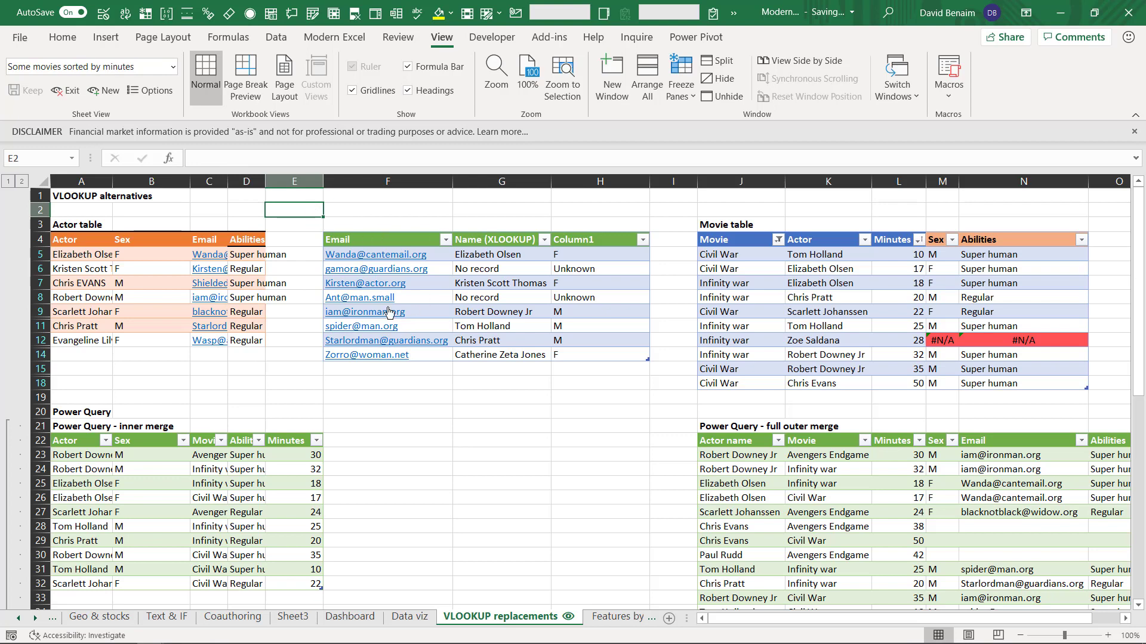
pyautogui.click(304, 181)
pyautogui.click(294, 224)
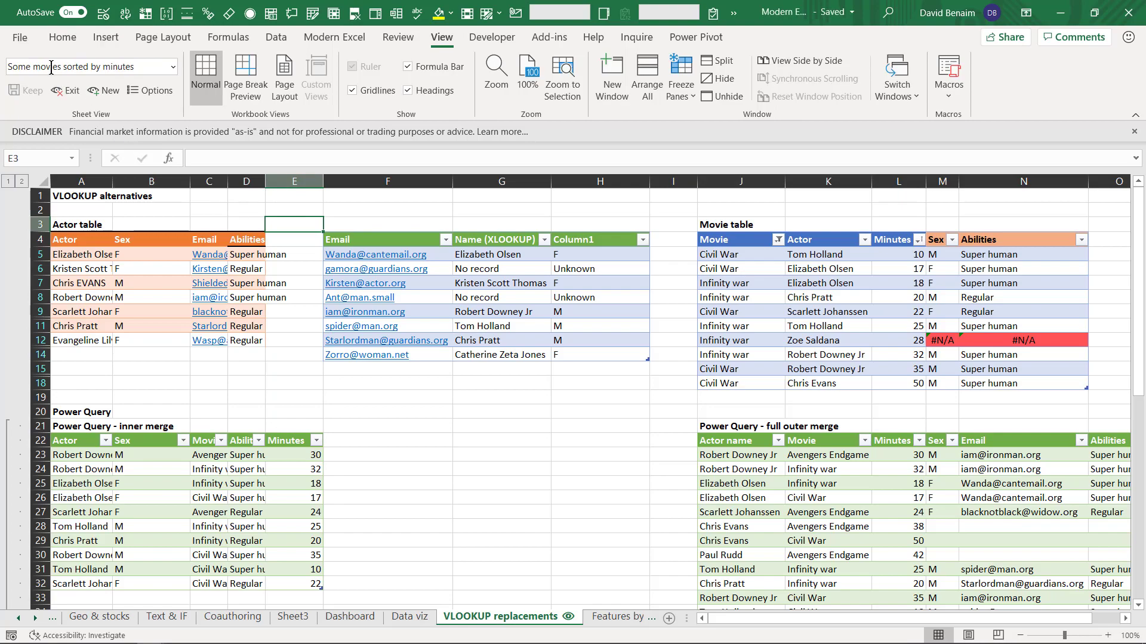
# Step: Check the signed-in account on the File > Account page
pyautogui.click(21, 38)
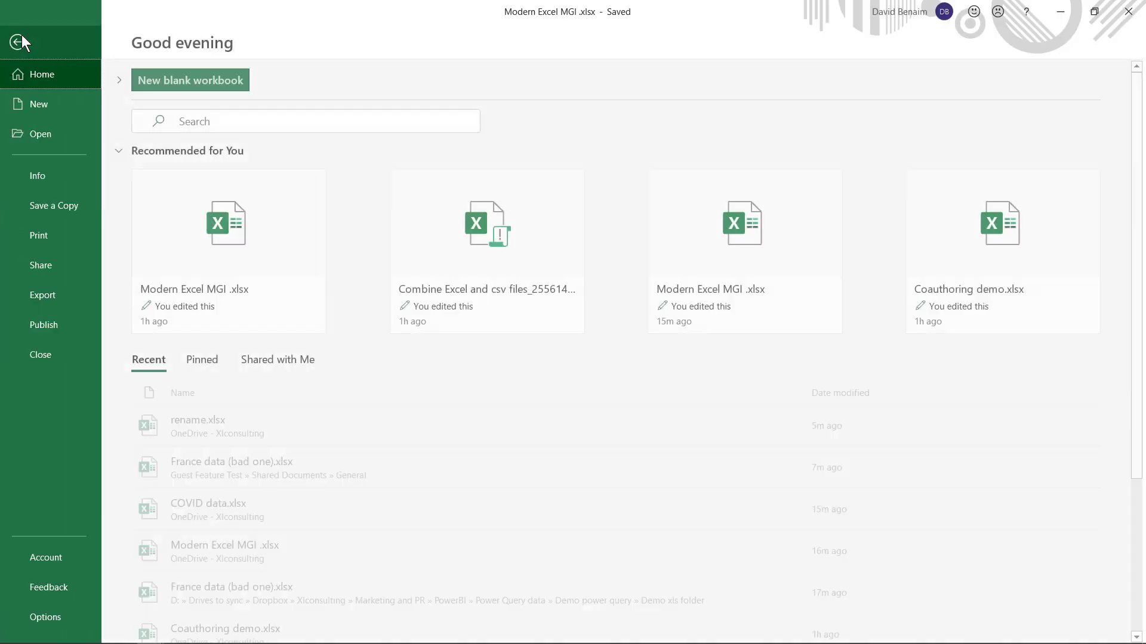
pyautogui.click(51, 556)
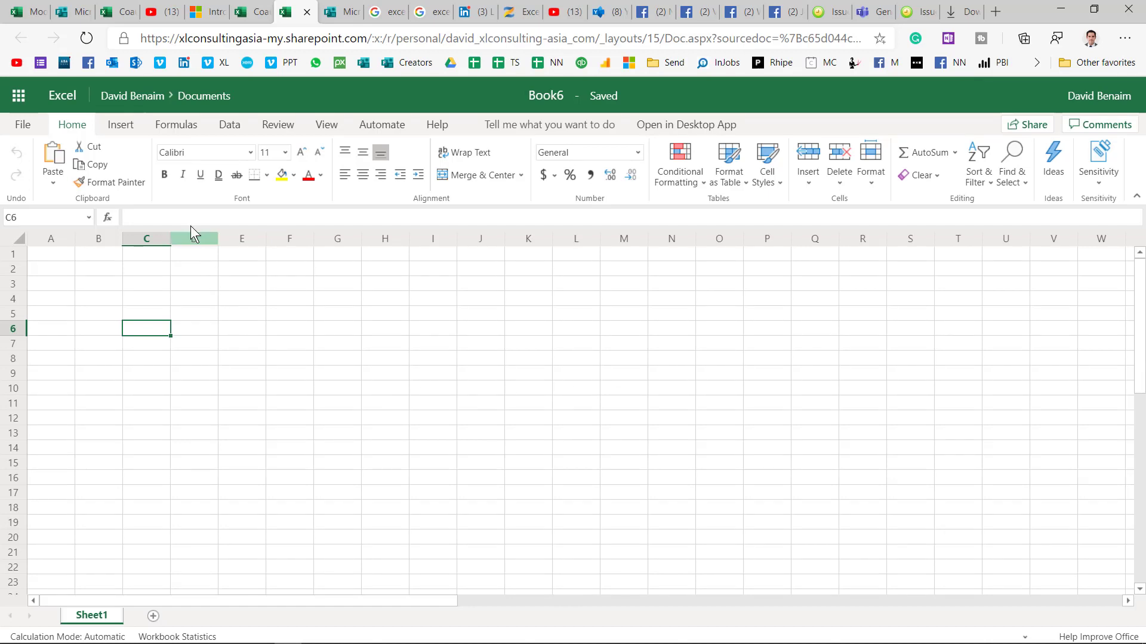
# Step: Create a new Microsoft Form linked to the Book6 workbook from Insert > Forms > New Form
pyautogui.click(121, 125)
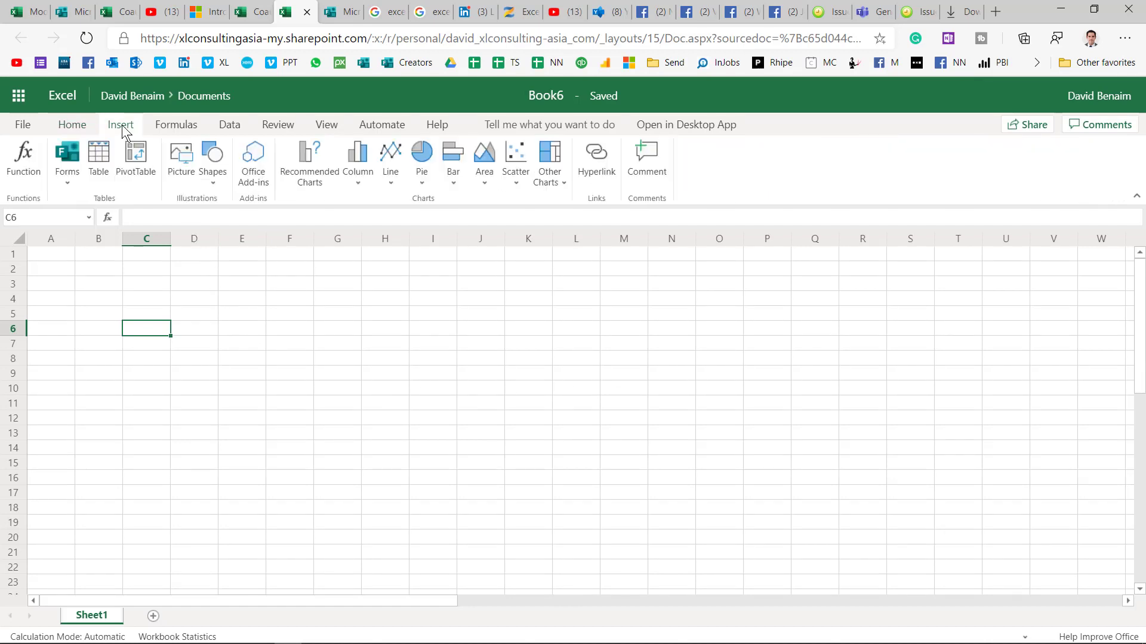
pyautogui.click(71, 179)
pyautogui.click(97, 199)
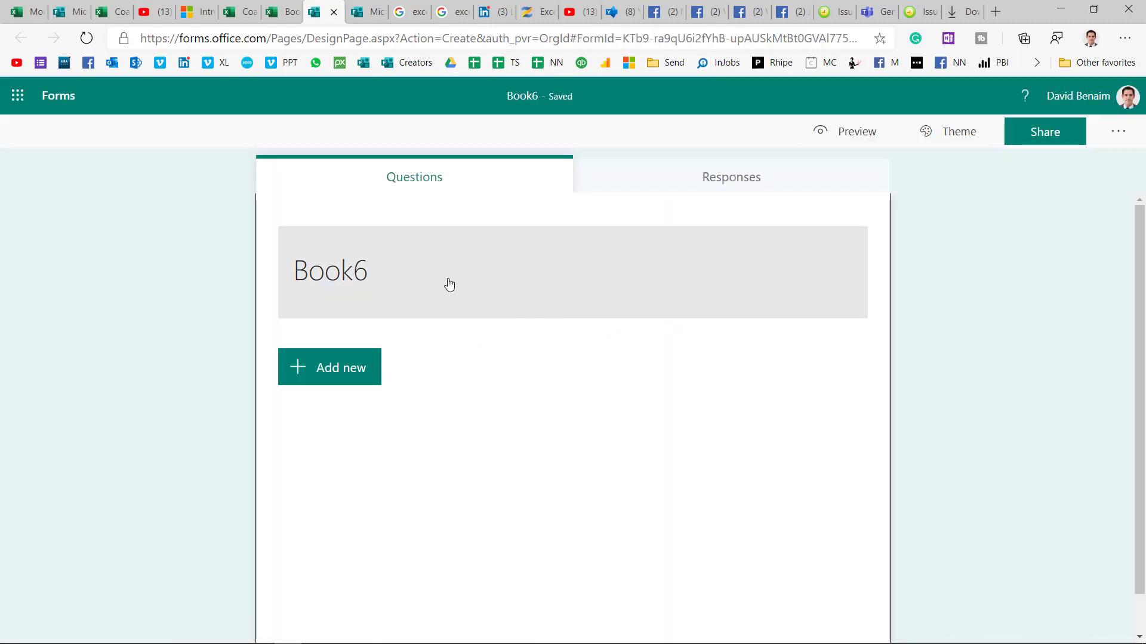
# Step: Title the form 'Create name' and add a text question 'Email'
pyautogui.click(16, 97)
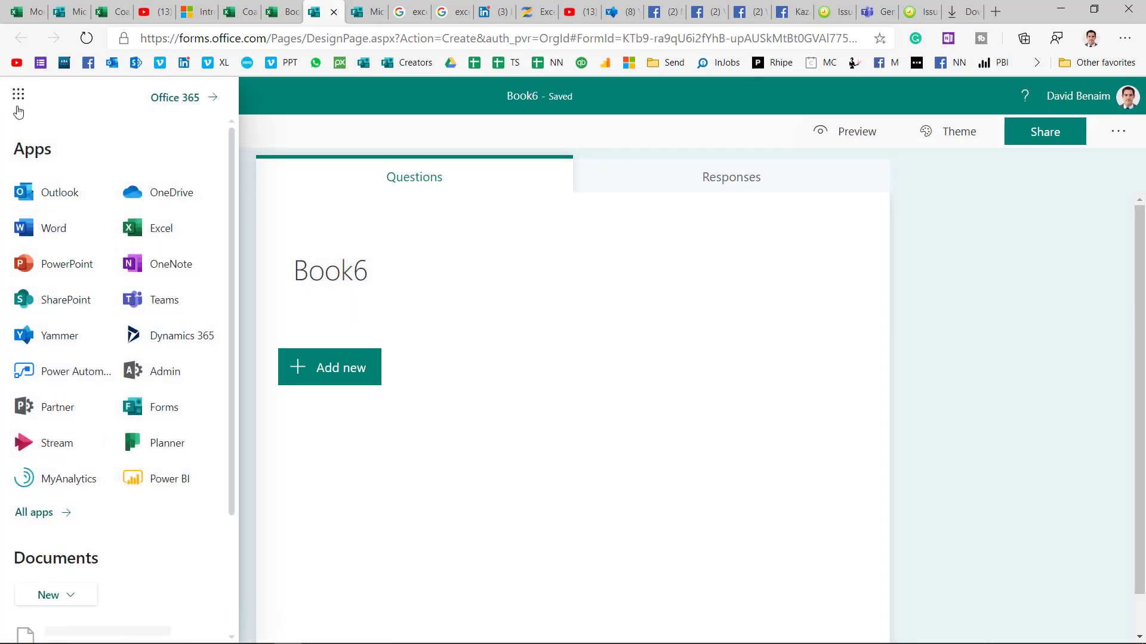
pyautogui.click(298, 95)
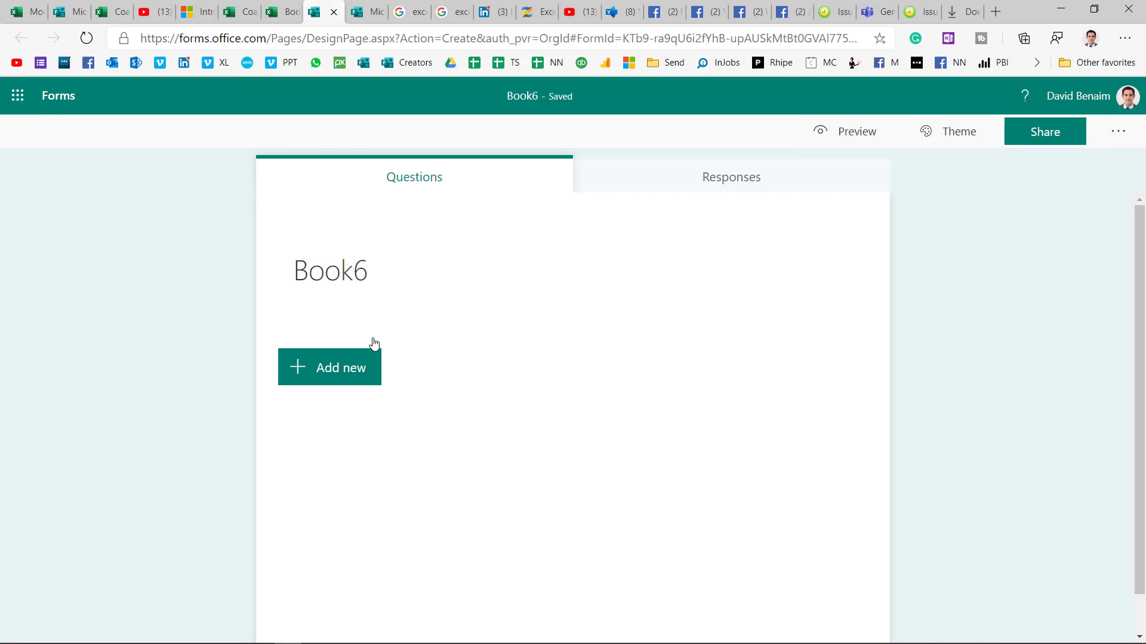
pyautogui.click(361, 285)
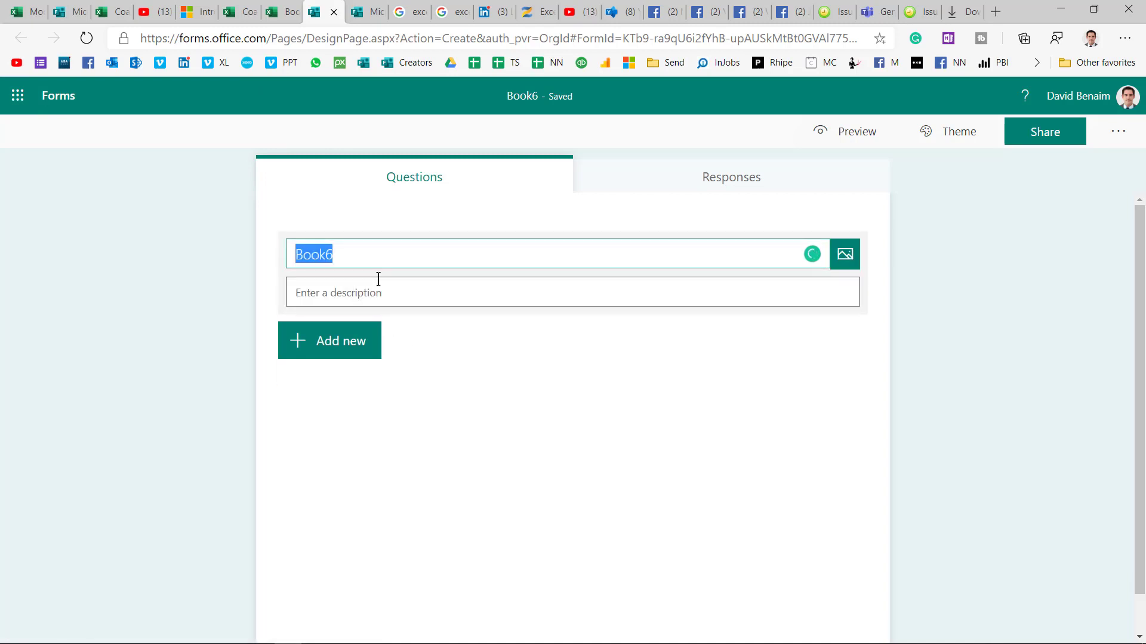
pyautogui.write('Create name')
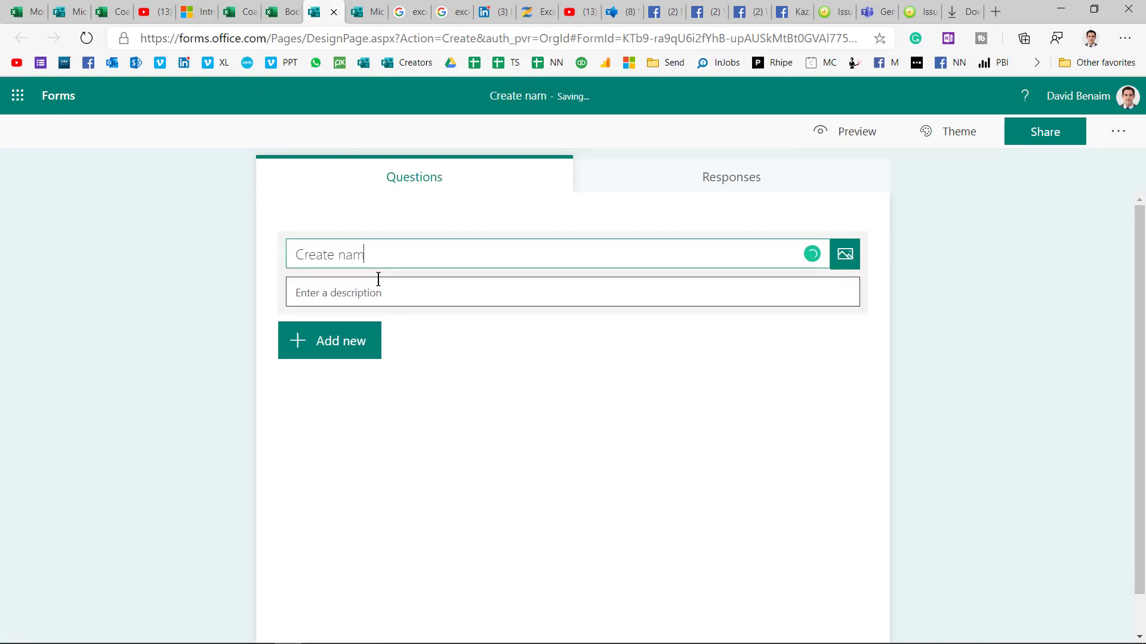
pyautogui.click(366, 335)
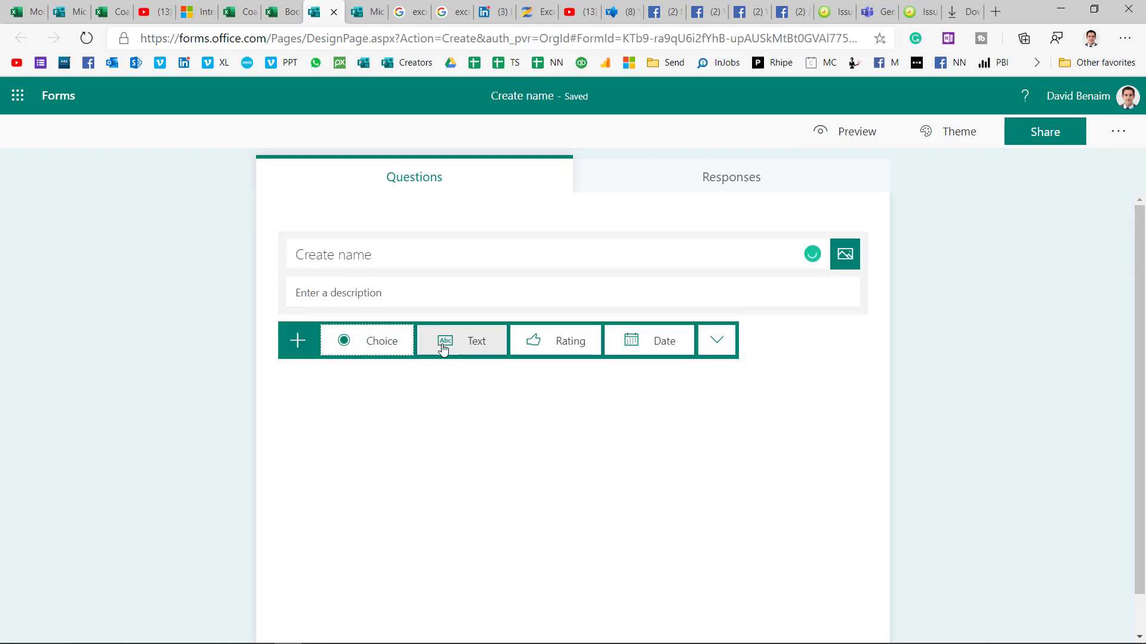
pyautogui.click(460, 339)
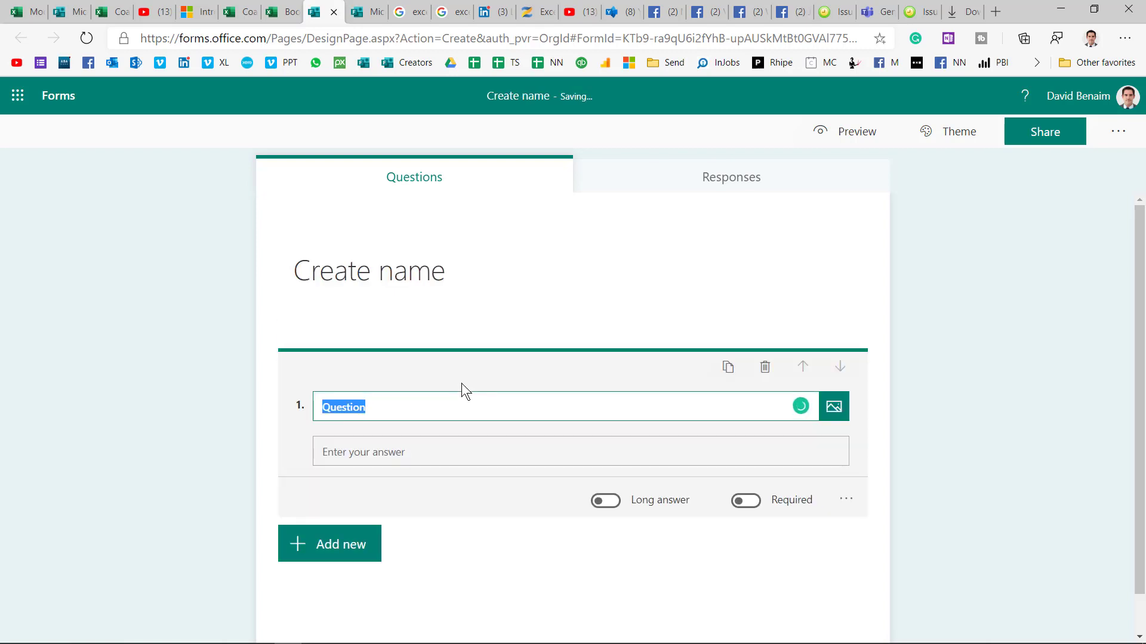
pyautogui.write('Email')
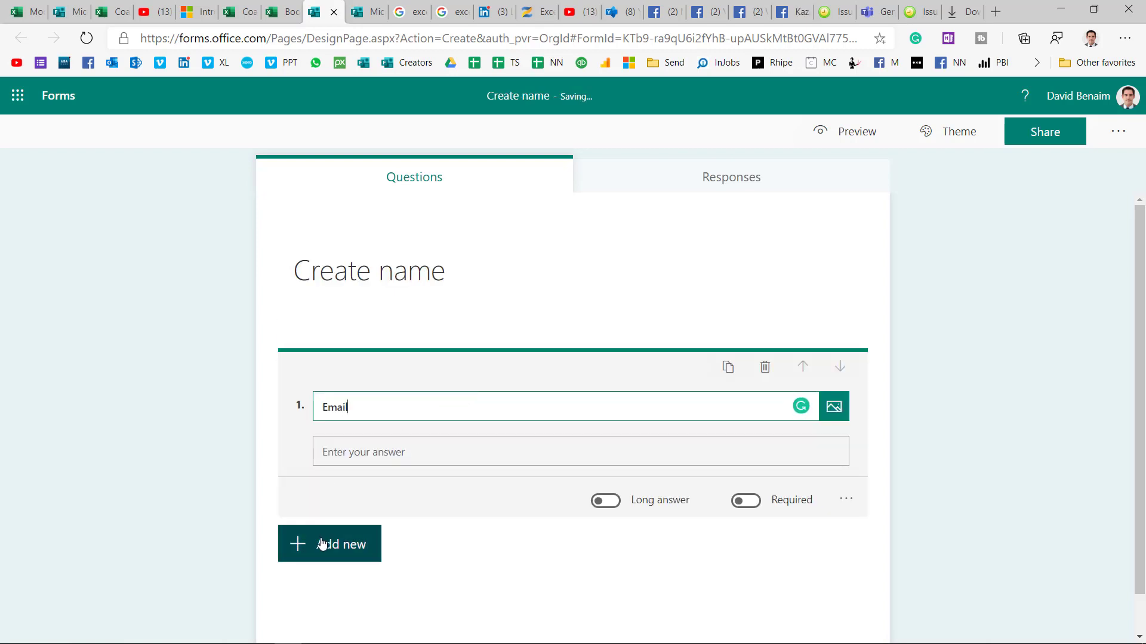
# Step: Add ranking question 'Not in google sheets' with options Drag, dfdf and dsfwwe
pyautogui.click(321, 544)
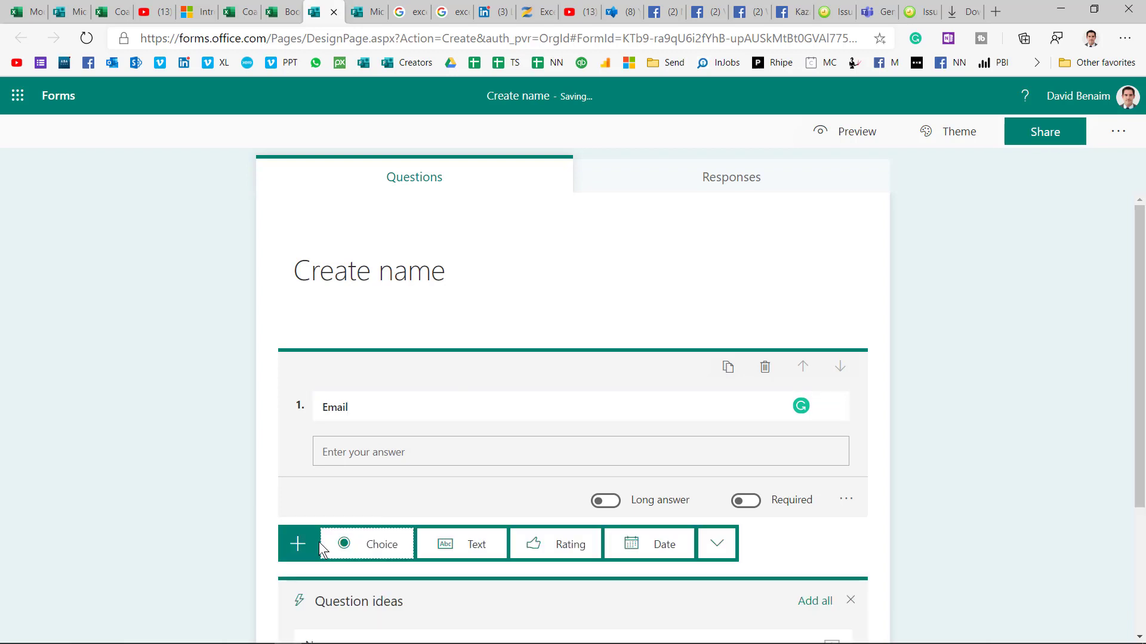
pyautogui.click(725, 544)
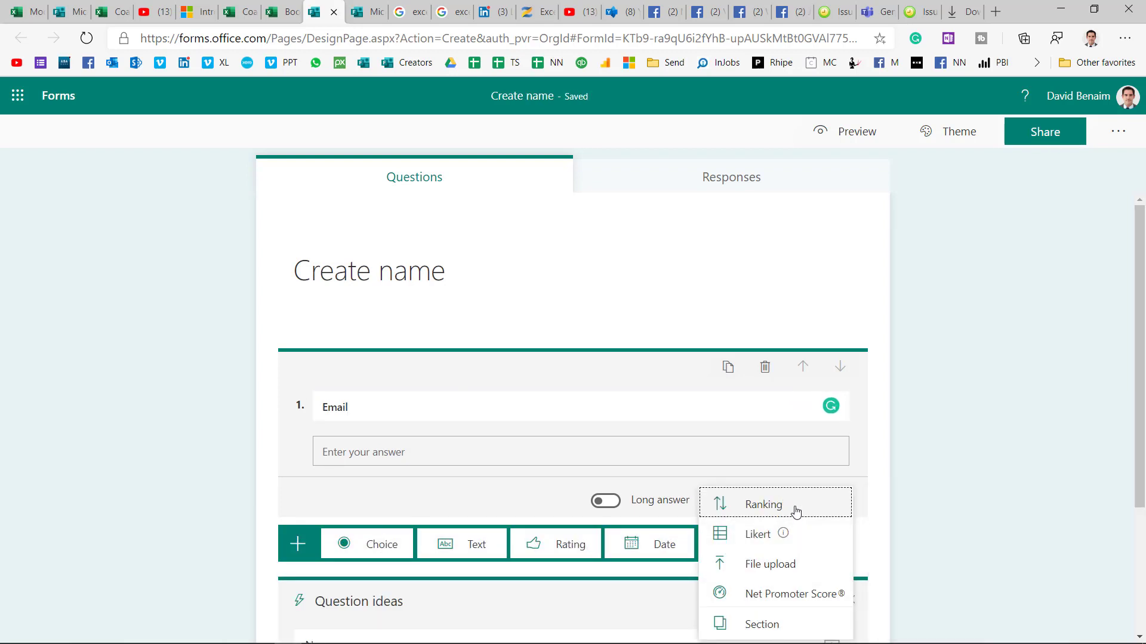
pyautogui.click(776, 507)
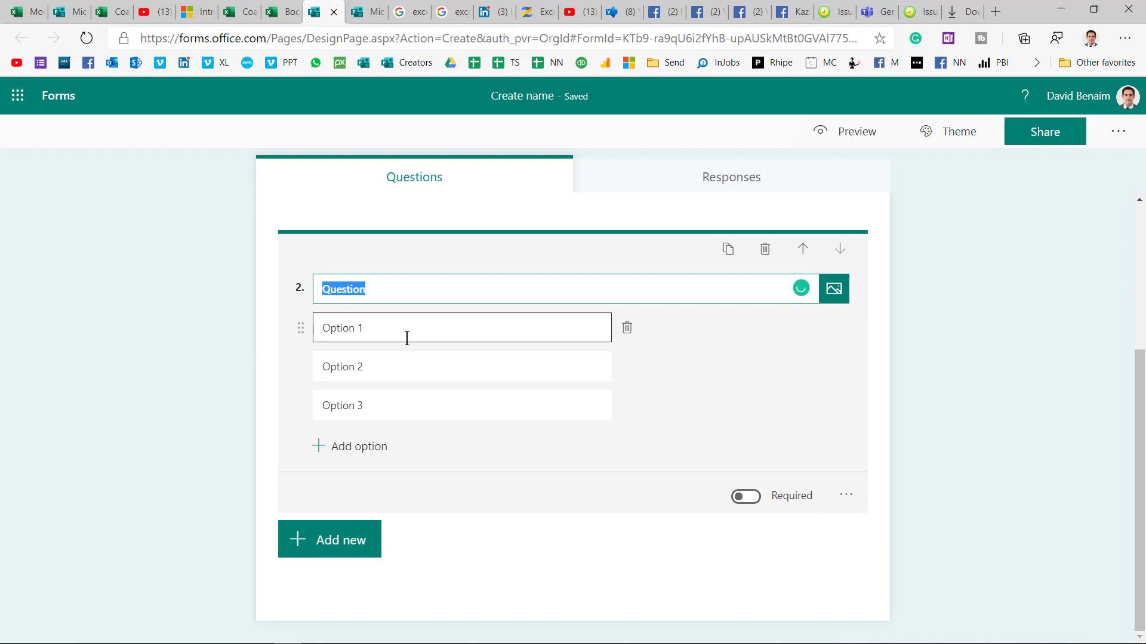
pyautogui.write('Not in google s')
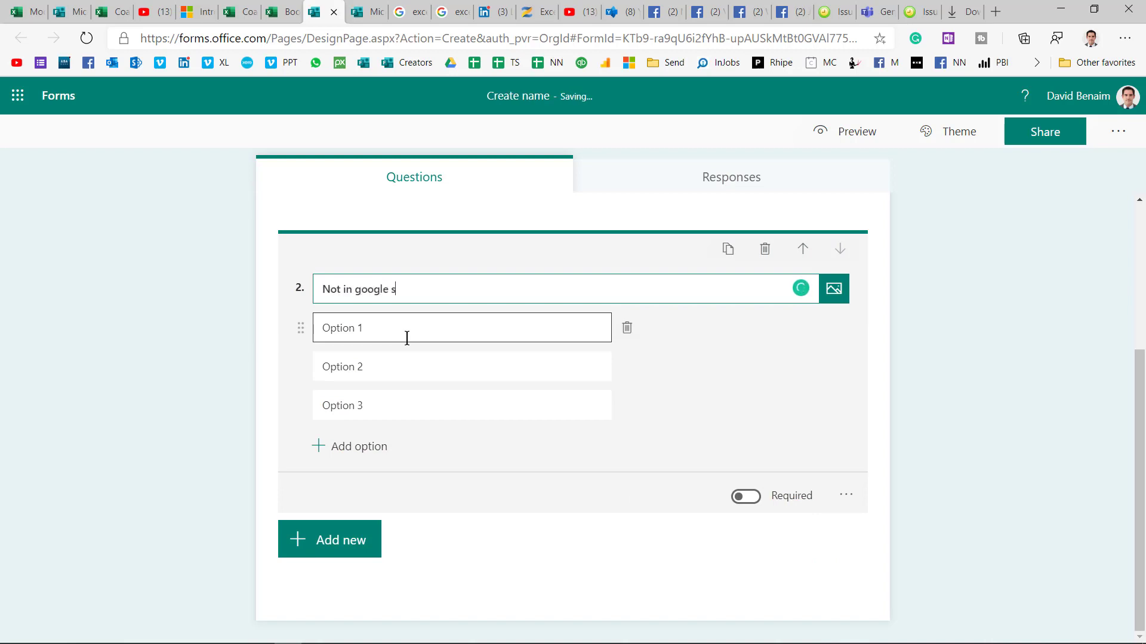
pyautogui.write('heets')
pyautogui.click(406, 338)
pyautogui.write('Drag')
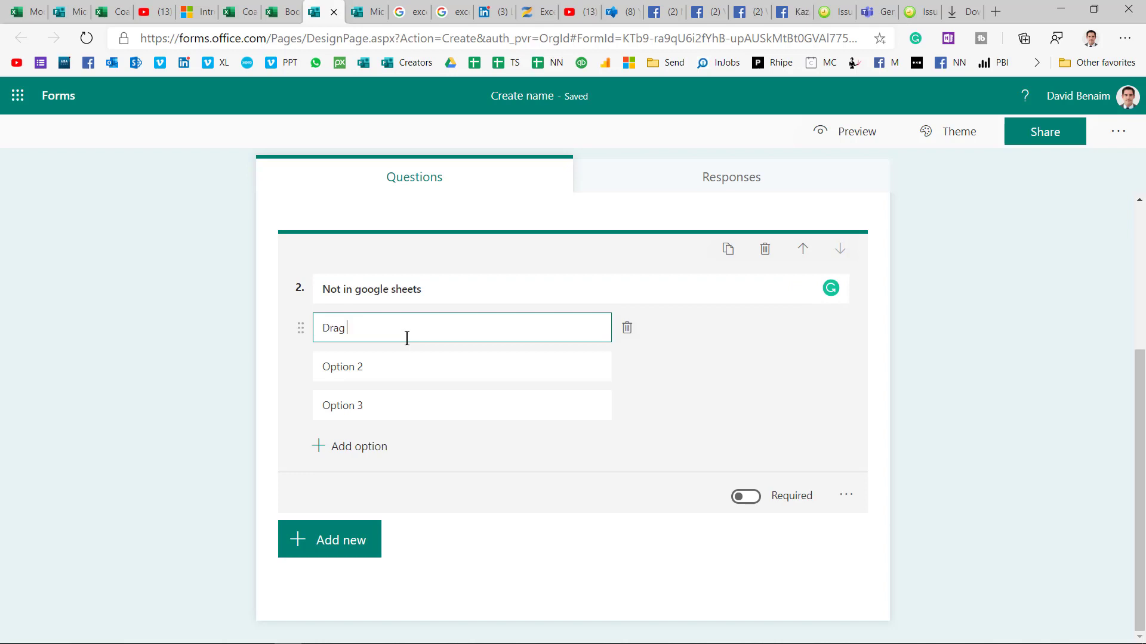
pyautogui.click(400, 362)
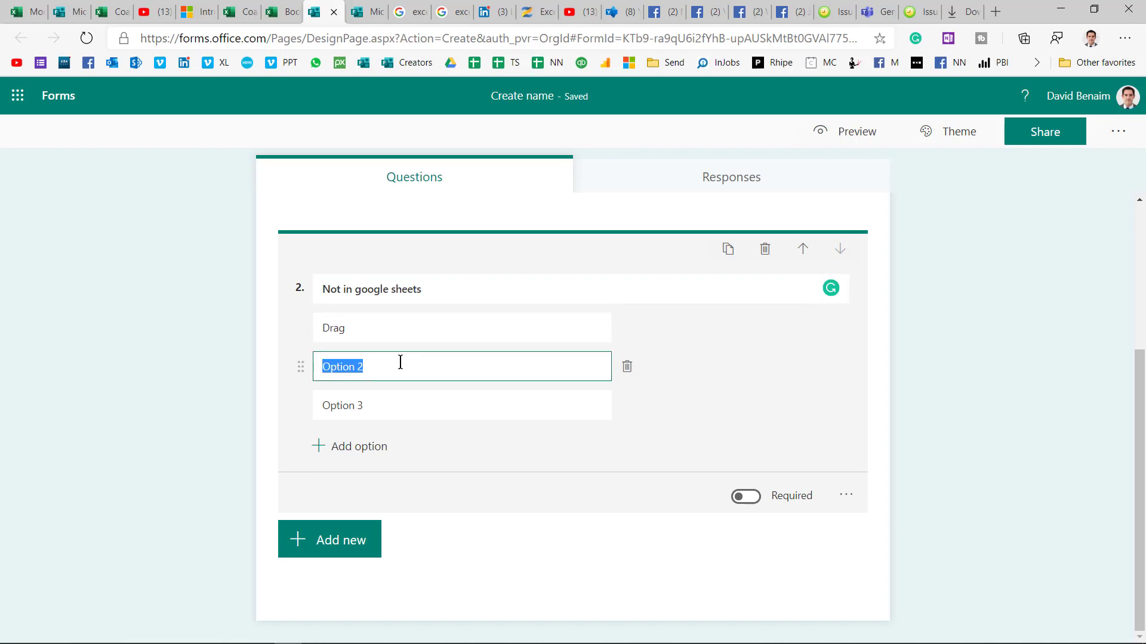
pyautogui.write('dfdf')
pyautogui.click(384, 405)
pyautogui.write('dsfwwe')
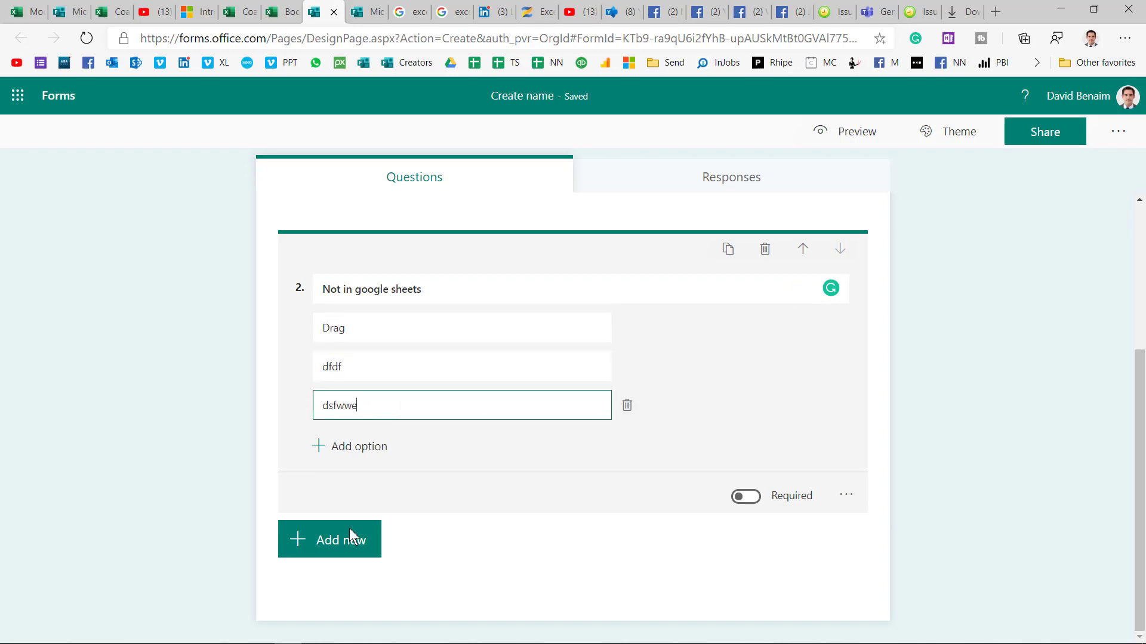
# Step: Add choice question 'assd' with options sadsad and dfdfsdfdsf, allowing multiple answers
pyautogui.click(344, 540)
pyautogui.click(396, 549)
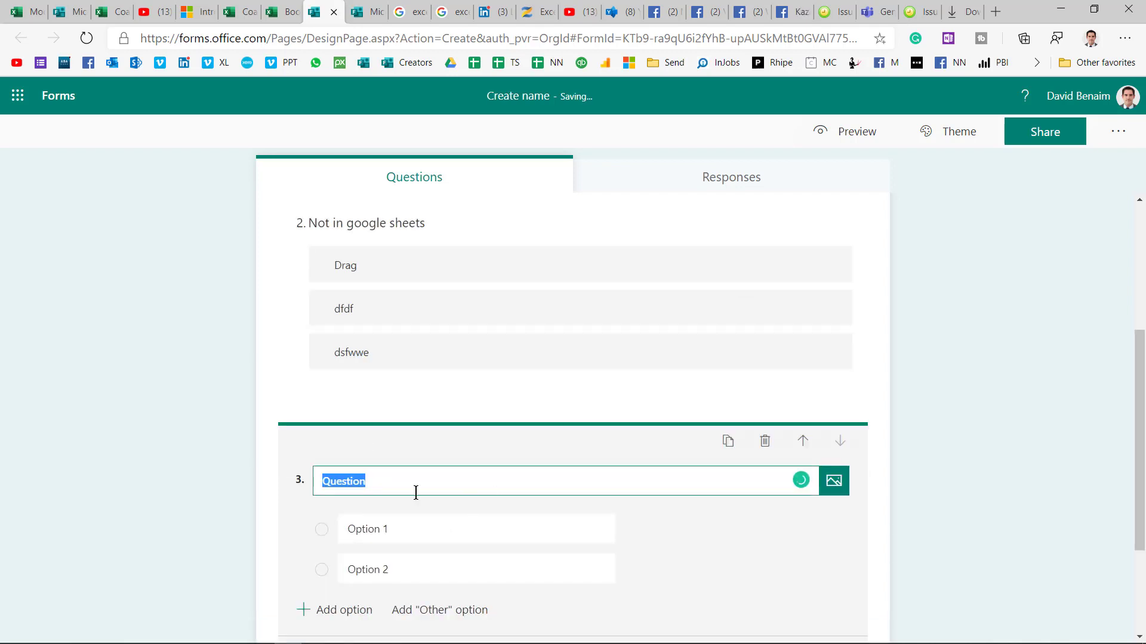
pyautogui.write('assd')
pyautogui.click(379, 529)
pyautogui.write('sadsad')
pyautogui.click(384, 568)
pyautogui.write('dfdfsdfdsf')
pyautogui.scroll(-3, 740, 496)
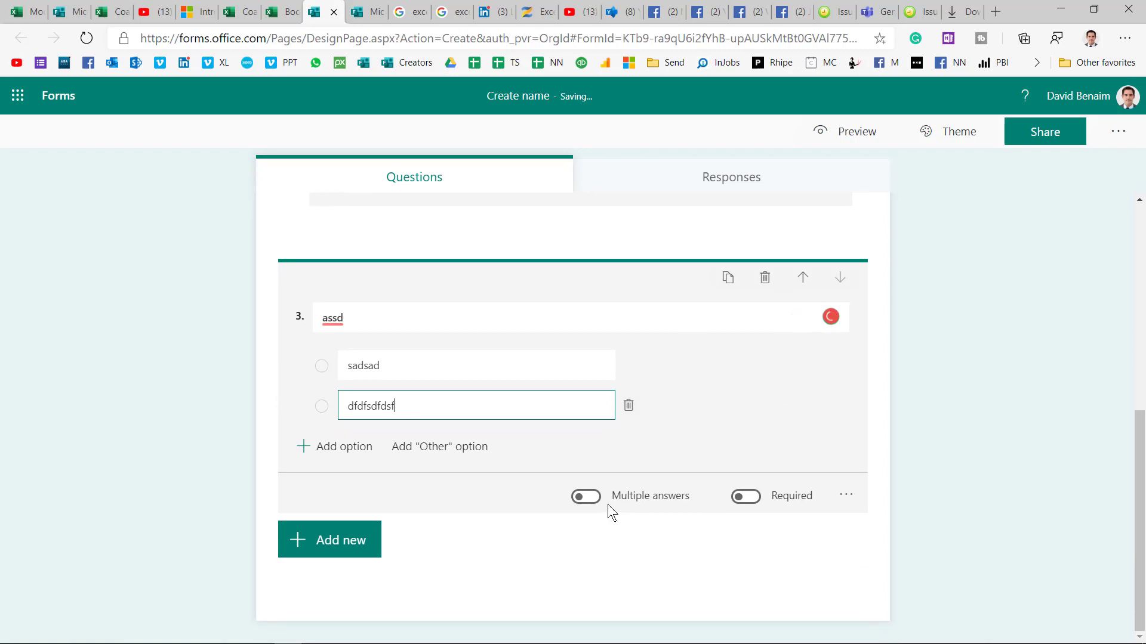
pyautogui.click(589, 497)
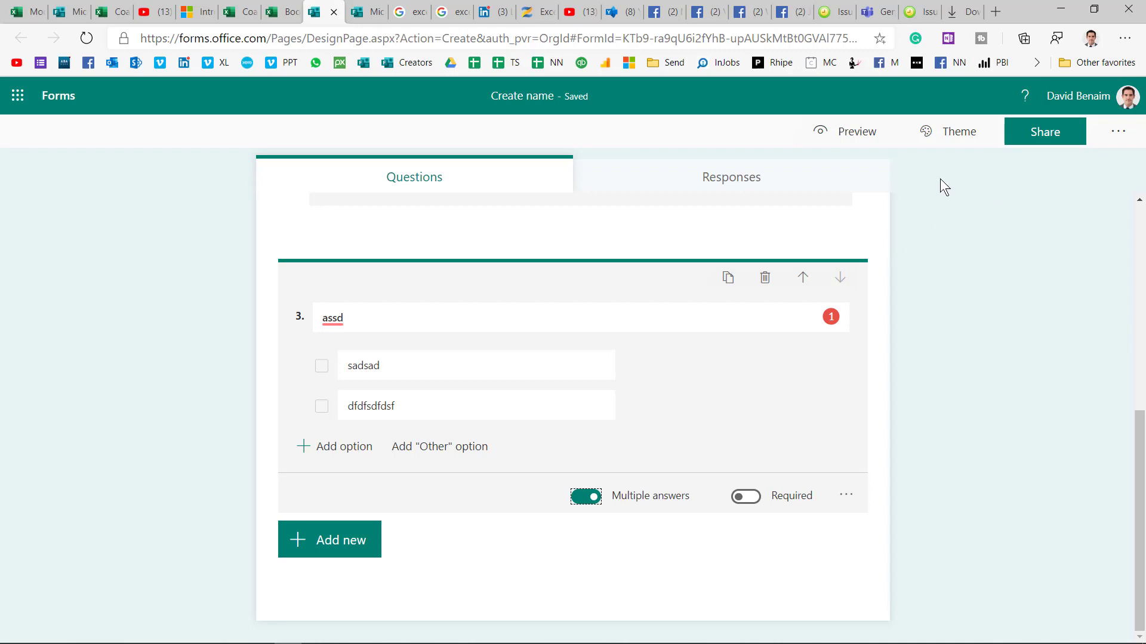
# Step: Preview the form, reorder the ranking to put dfdf and dsfwwe first, check mobile, then return to editing
pyautogui.click(851, 138)
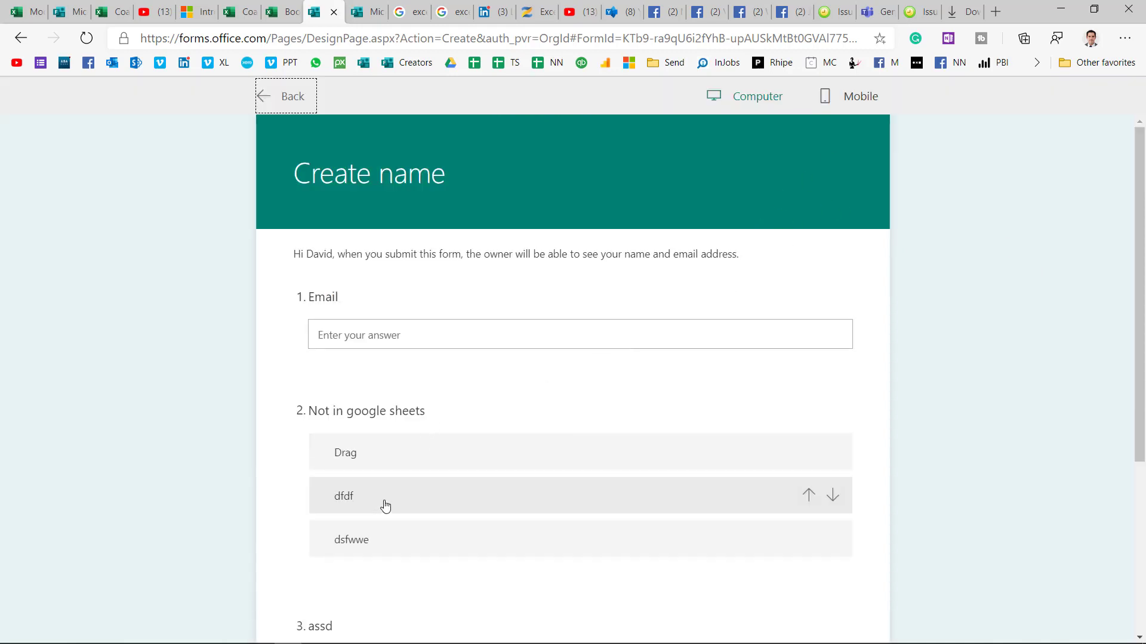
pyautogui.moveTo(383, 502); pyautogui.dragTo(377, 452)
pyautogui.moveTo(372, 546); pyautogui.dragTo(375, 471)
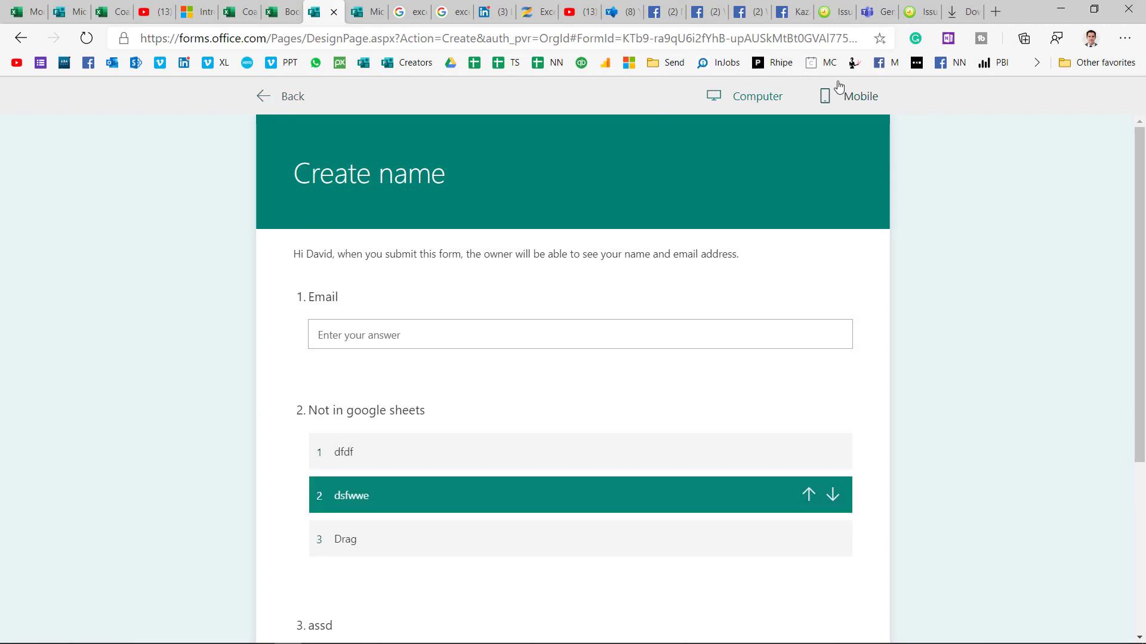
pyautogui.click(827, 97)
pyautogui.click(289, 100)
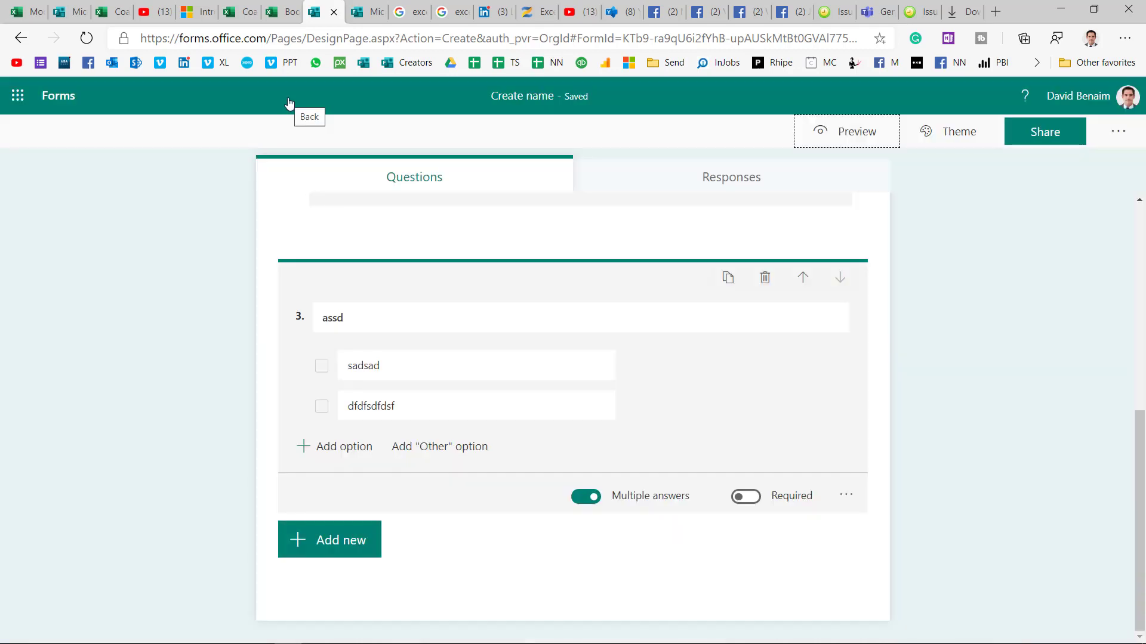
# Step: Review the Share pane's respondent and collaboration permission options, then close it unchanged
pyautogui.click(1071, 138)
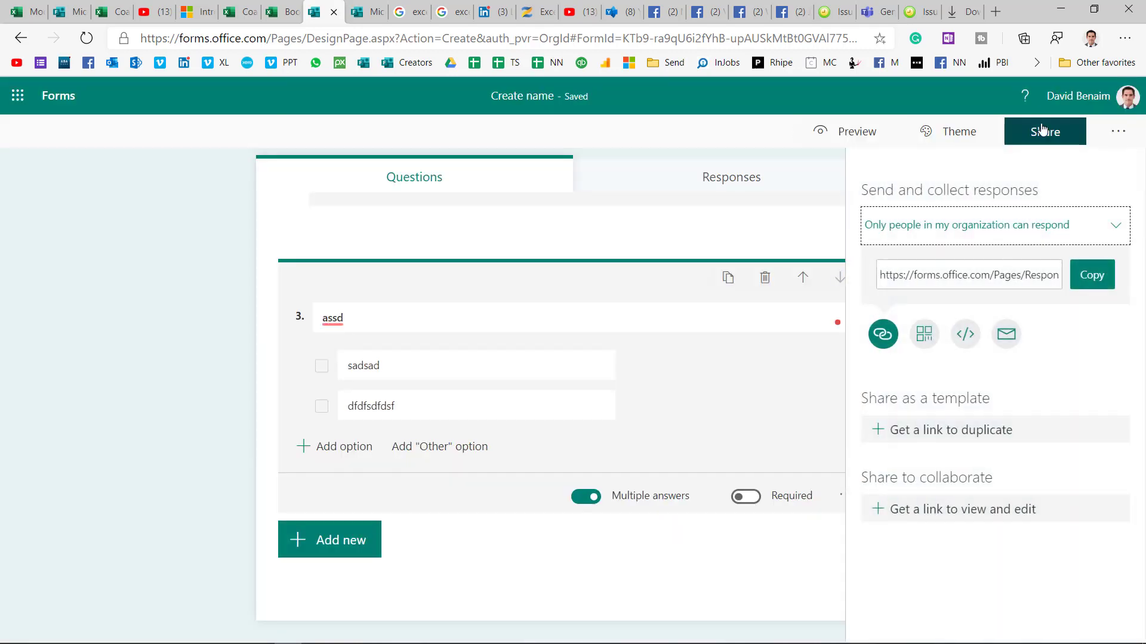
pyautogui.click(1056, 224)
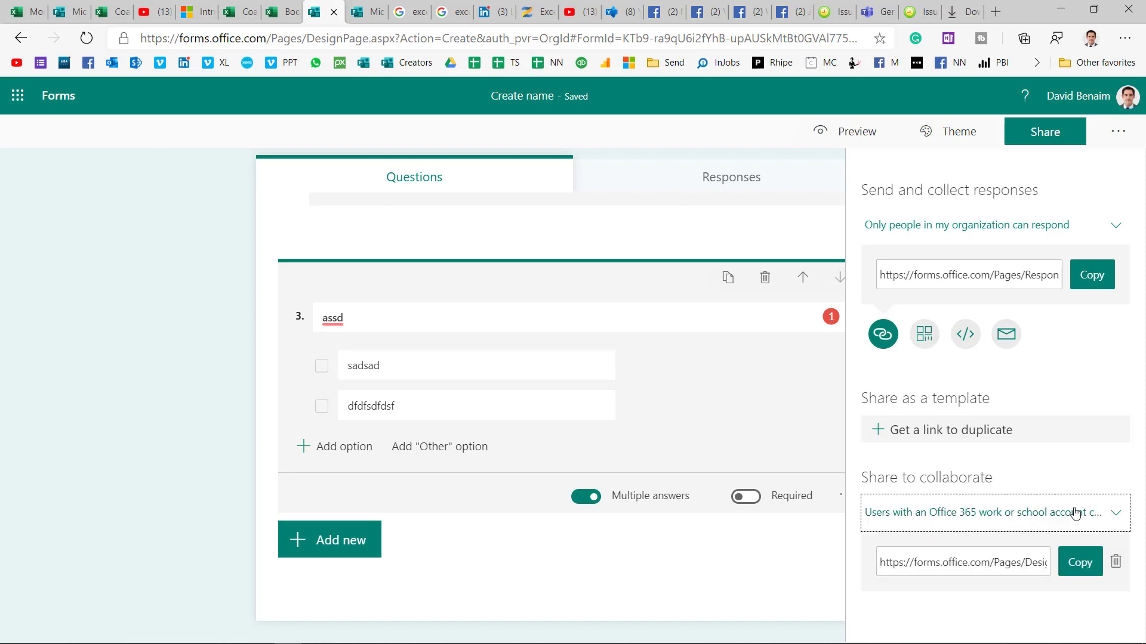
pyautogui.click(1020, 517)
pyautogui.click(1120, 489)
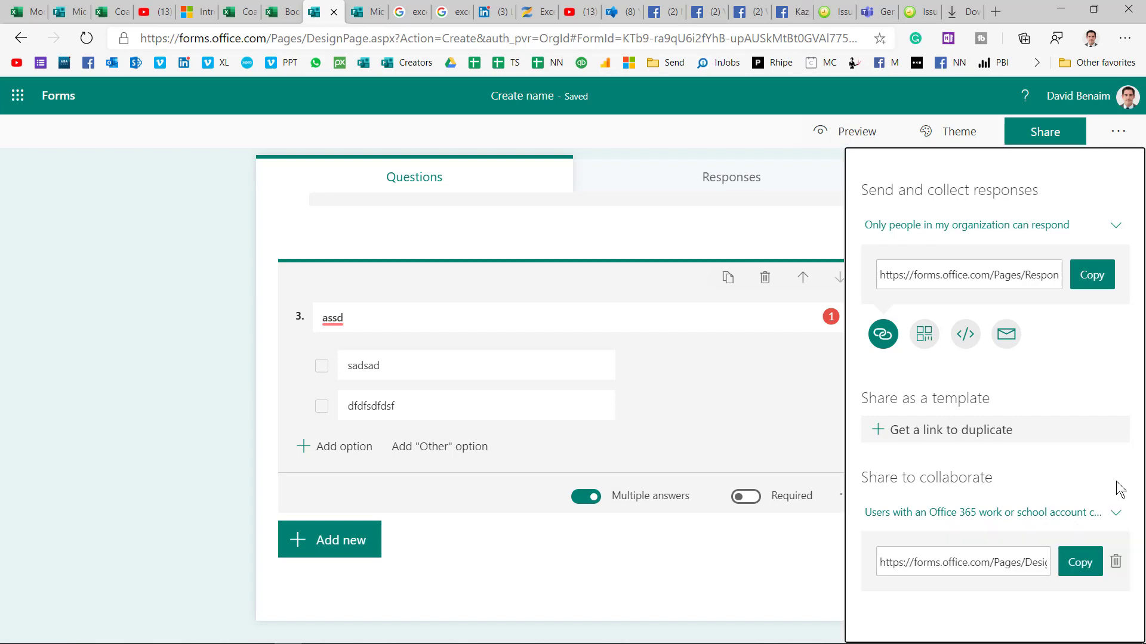
pyautogui.click(190, 274)
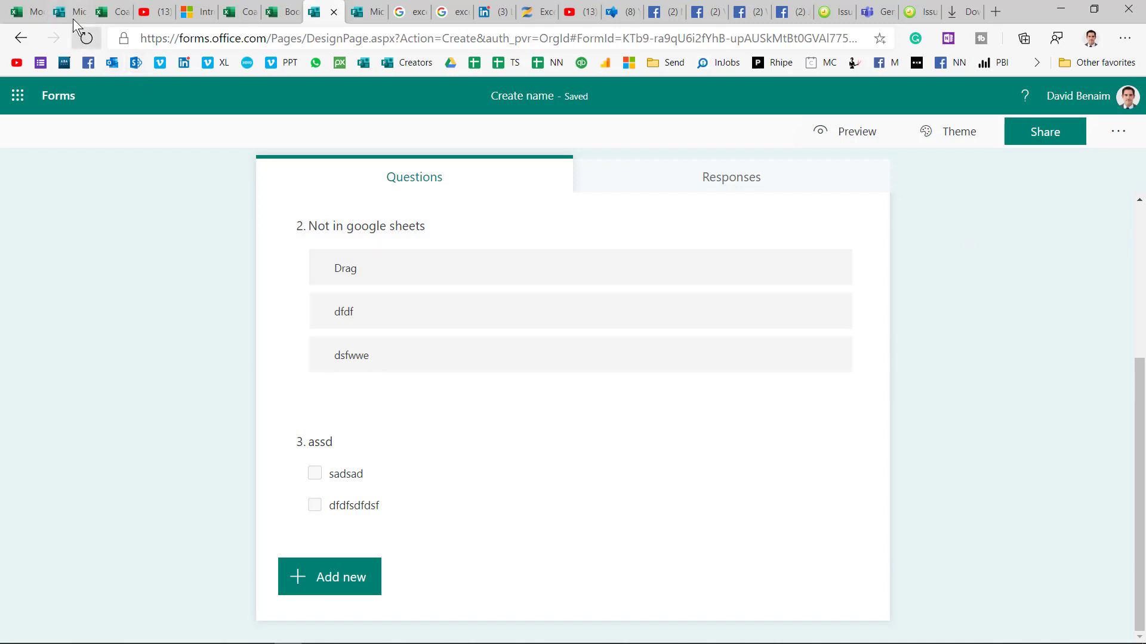
# Step: Browse the Modern Excel MGI survey responses, then return to the Coauthoring demo workbook
pyautogui.click(72, 16)
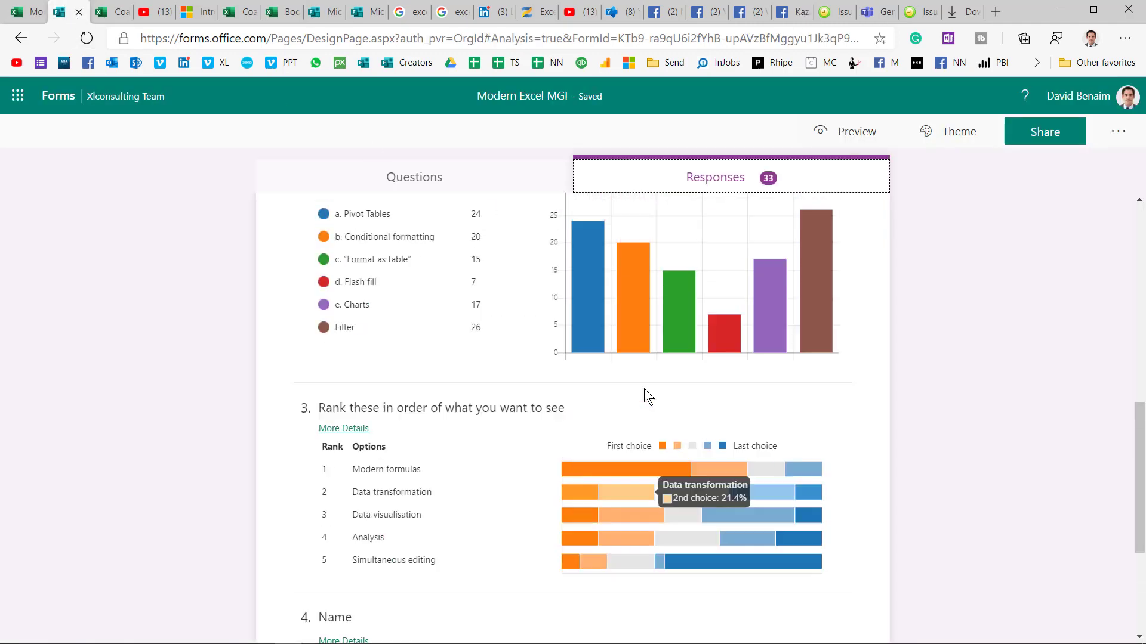
pyautogui.scroll(7, 644, 391)
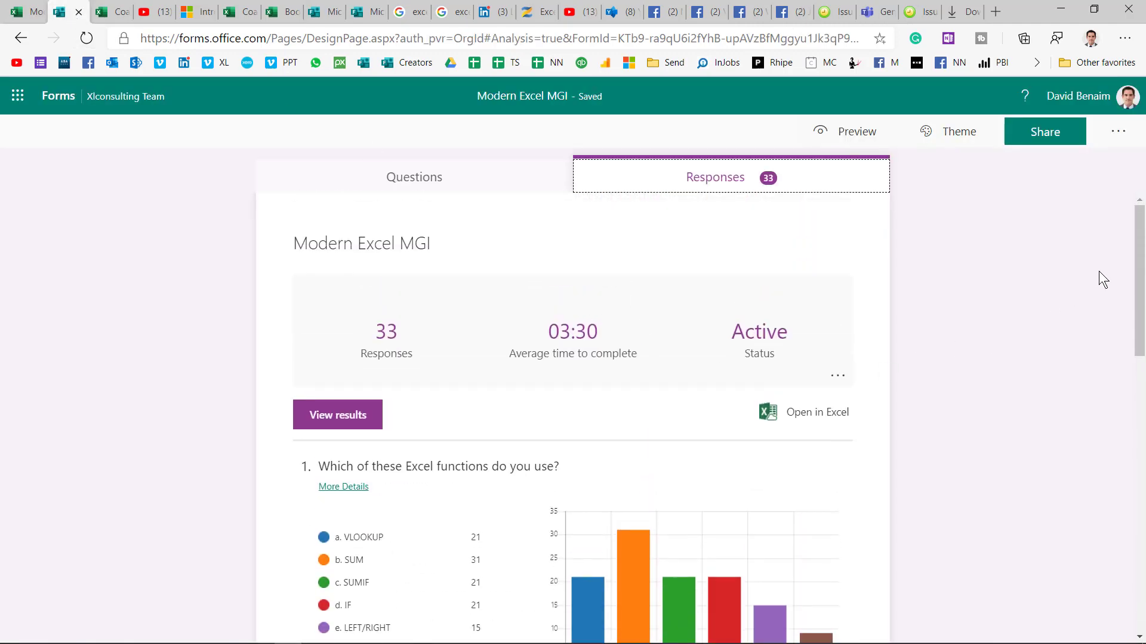
pyautogui.moveTo(1141, 290); pyautogui.dragTo(1144, 429)
pyautogui.scroll(-5, 705, 439)
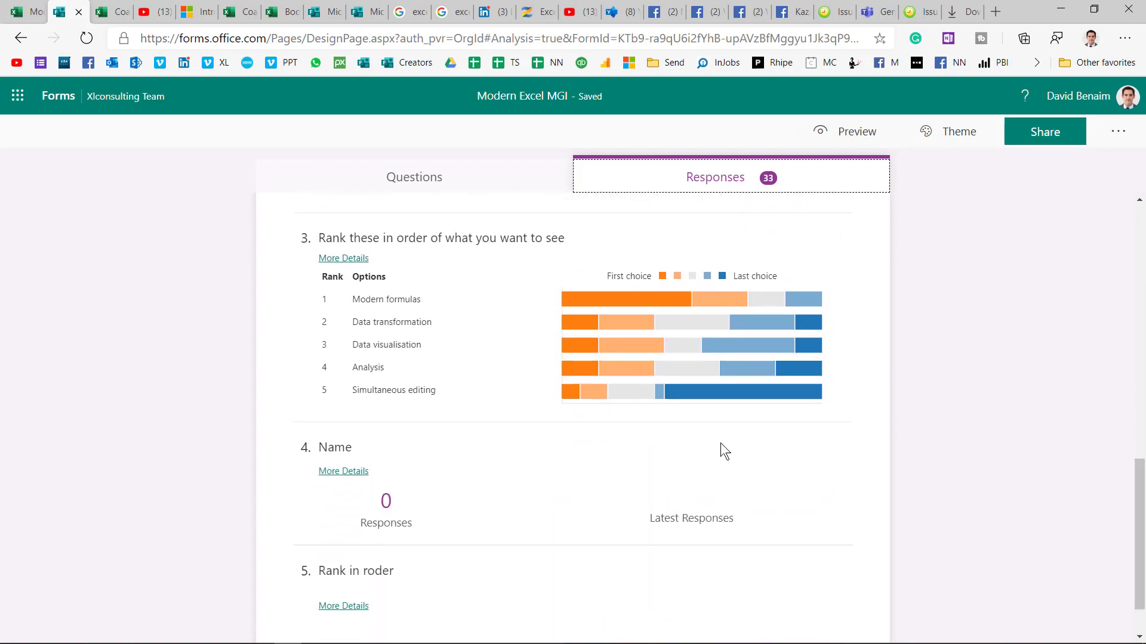
pyautogui.scroll(14, 705, 439)
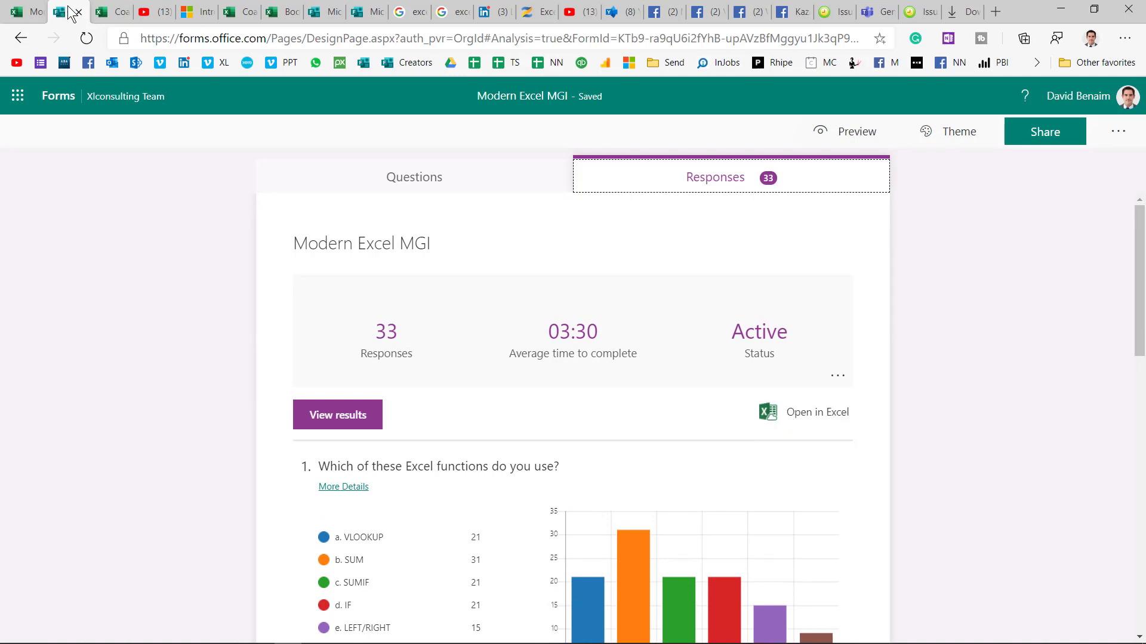
pyautogui.click(99, 11)
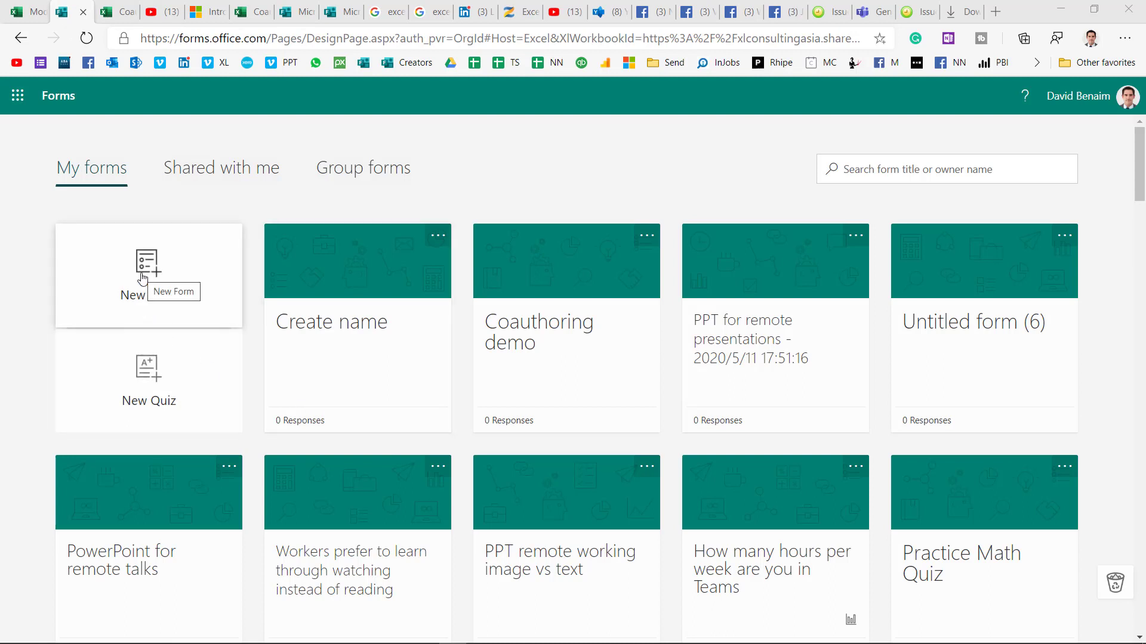
# Step: Create a blank form, check its and Create name's responses, then switch to the input-sheets poll
pyautogui.click(142, 279)
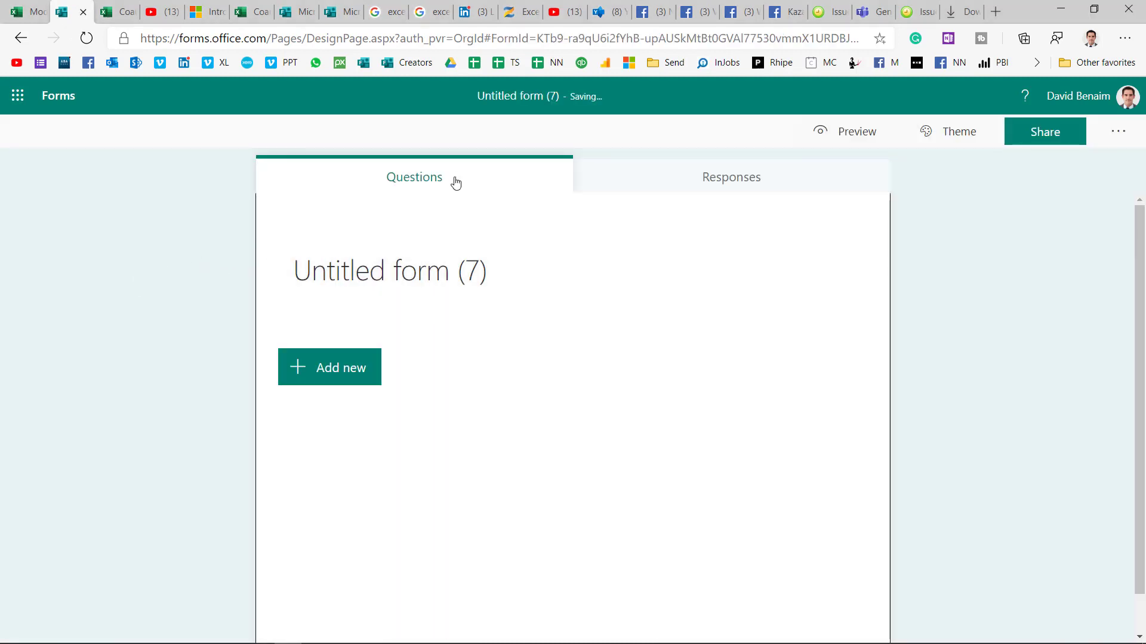
pyautogui.click(653, 184)
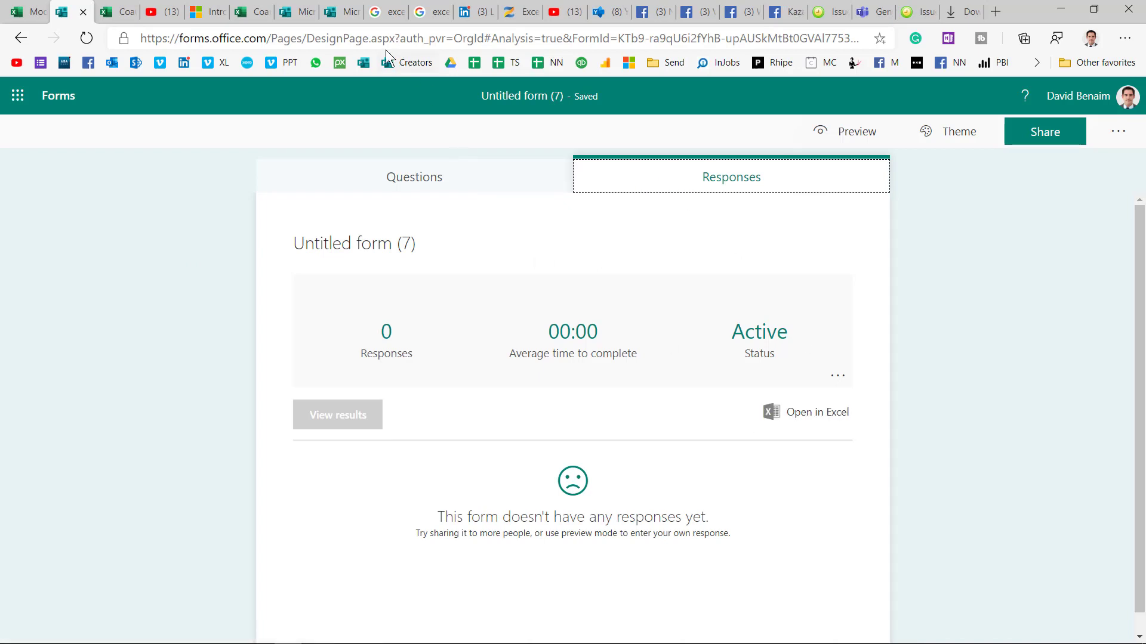
pyautogui.click(296, 12)
pyautogui.click(668, 186)
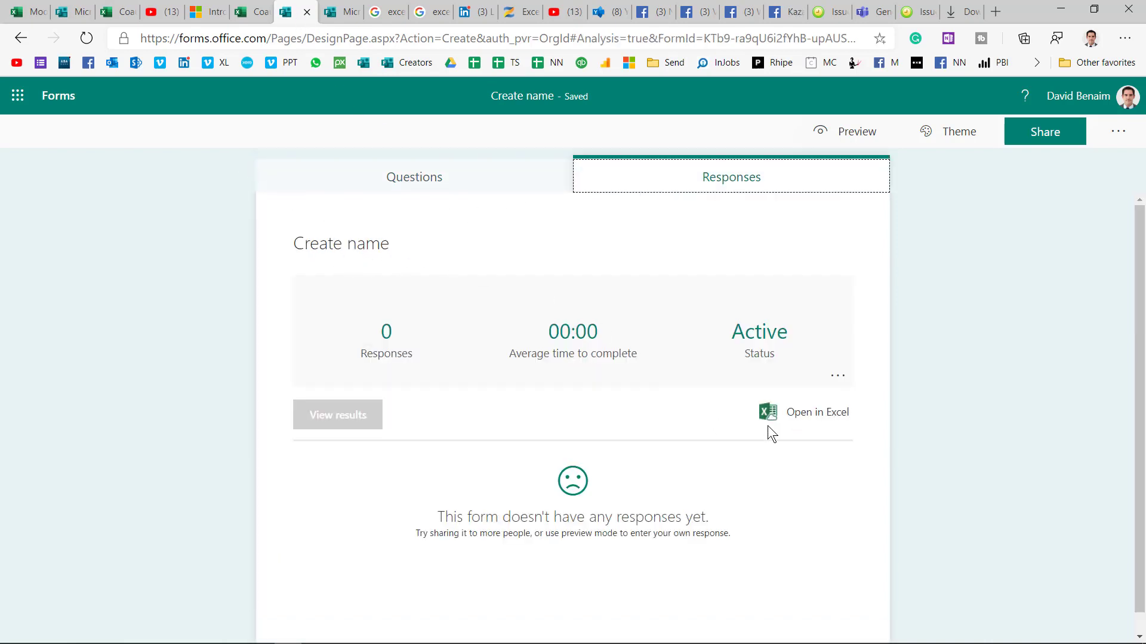
pyautogui.click(66, 18)
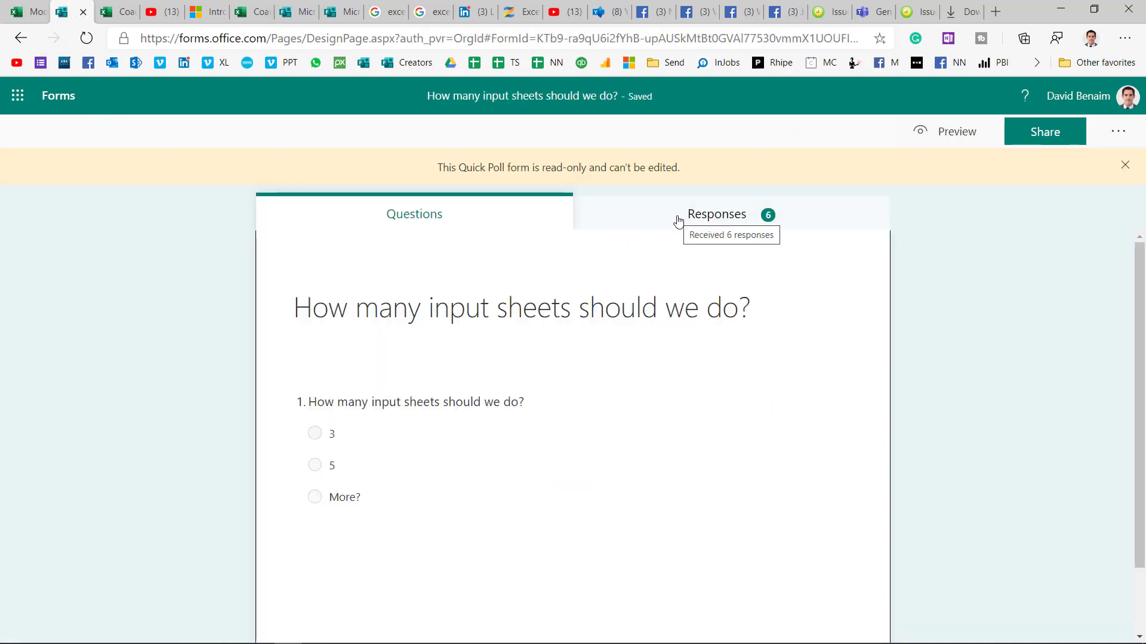
# Step: Export the poll's 6 responses to an Excel .xlsx workbook and return to Coauthoring demo
pyautogui.click(679, 222)
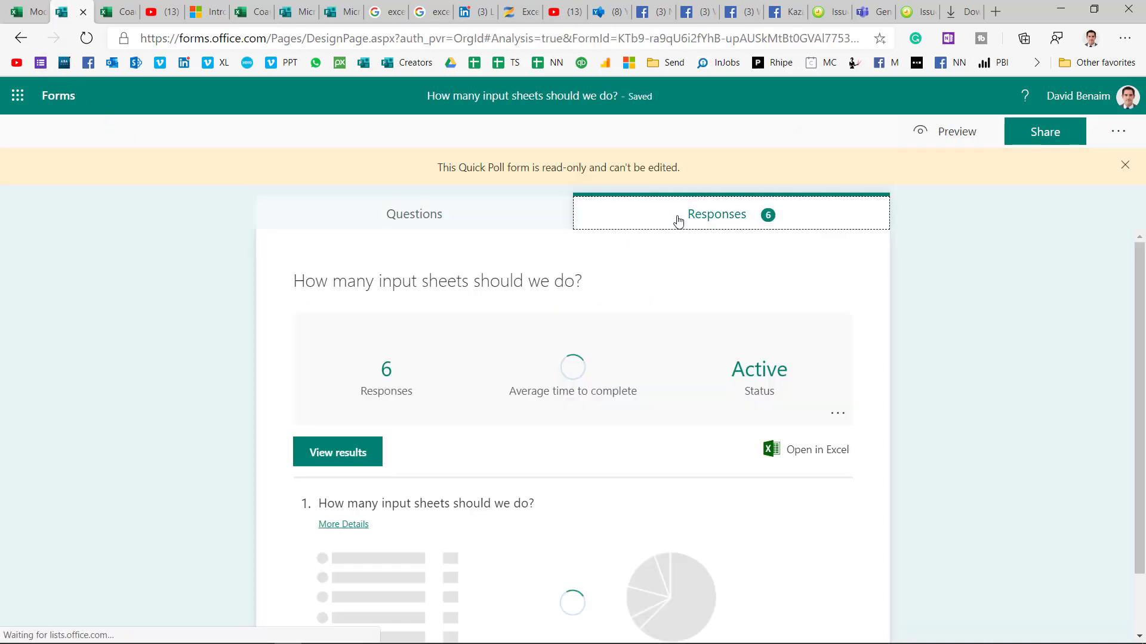
pyautogui.click(776, 458)
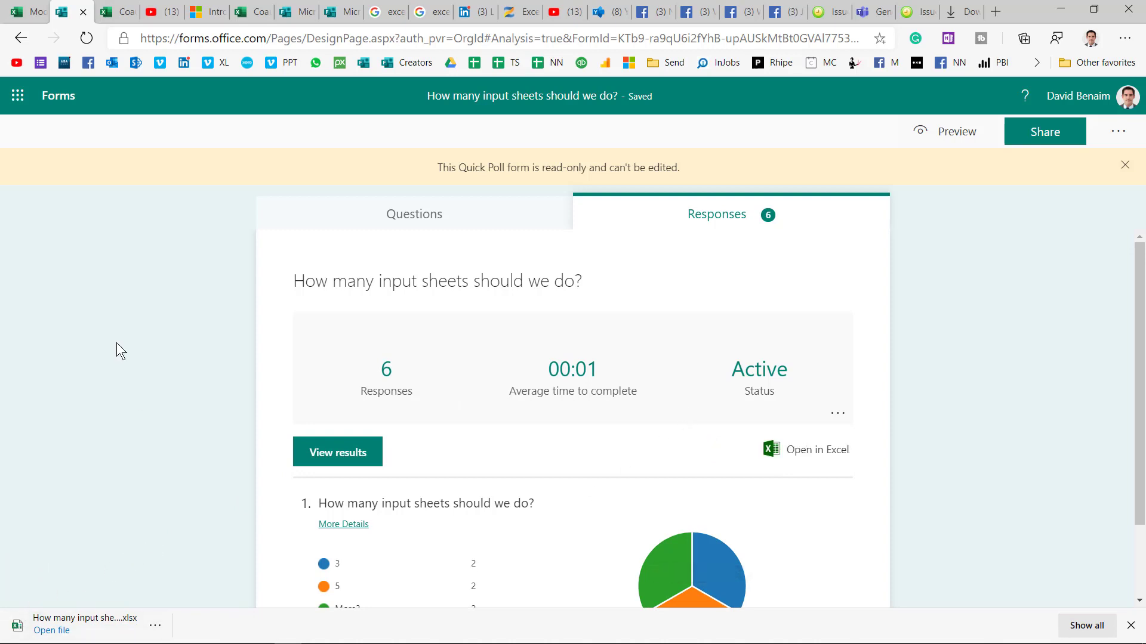
pyautogui.click(110, 13)
# Step: Check the Coauthoring demo's linked form actions, then open the Modern Excel MGI workbook's Form1 responses
pyautogui.click(69, 174)
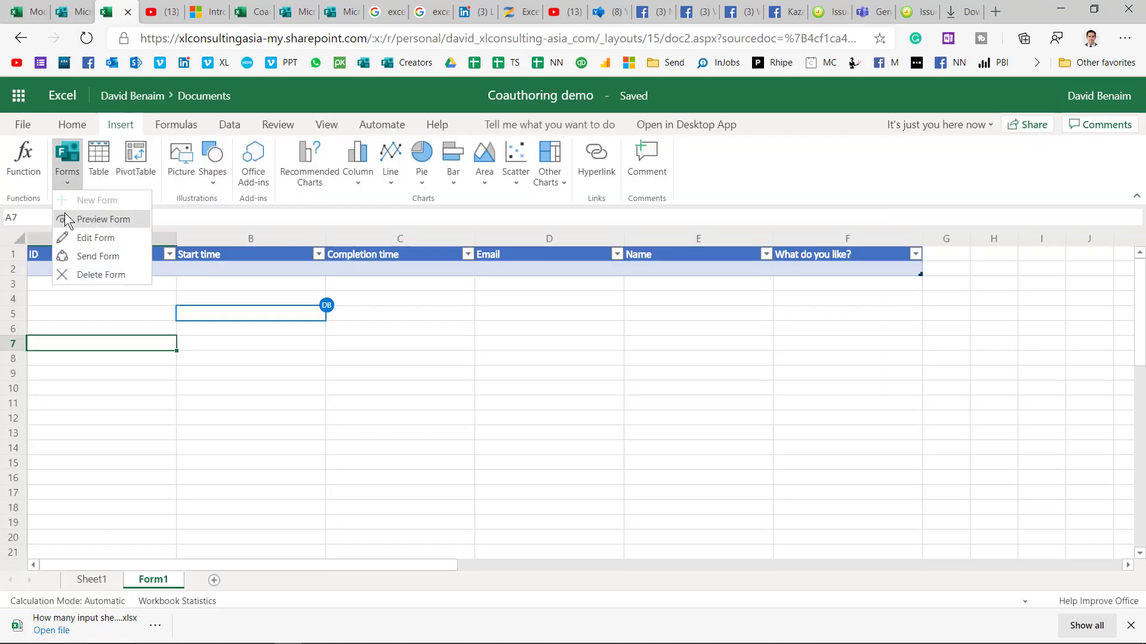
pyautogui.click(128, 313)
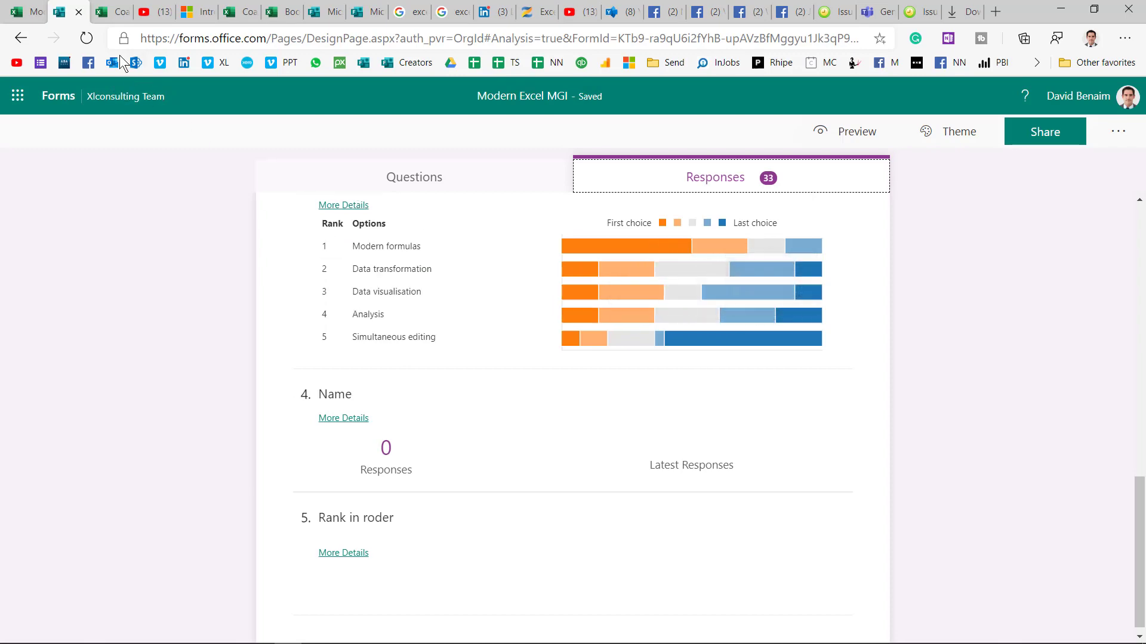
pyautogui.click(102, 14)
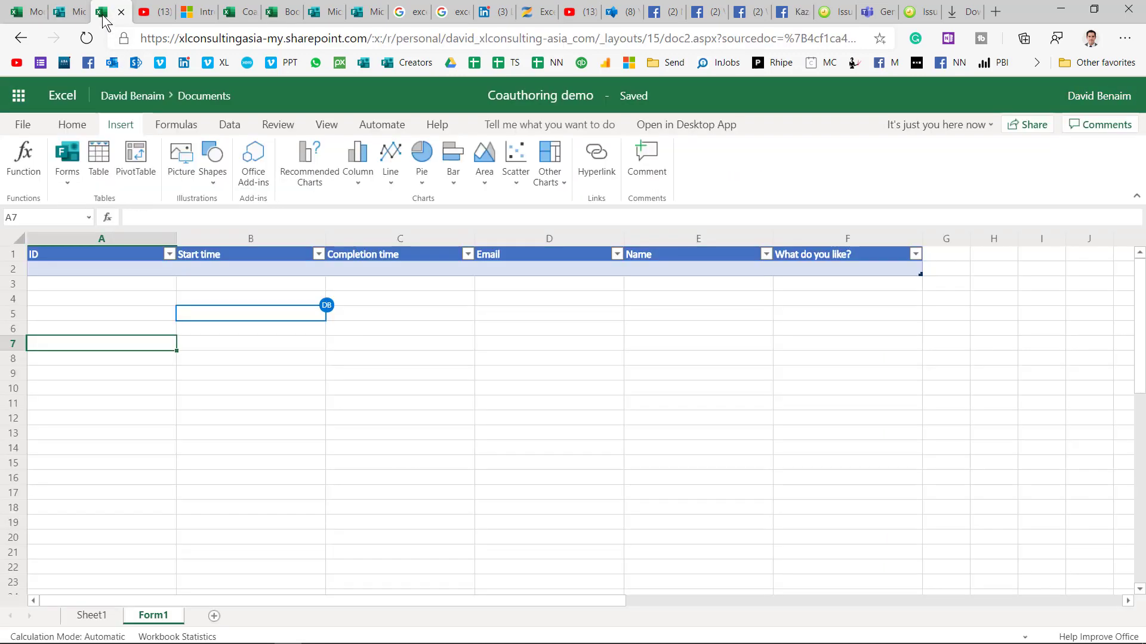
pyautogui.click(27, 12)
pyautogui.click(349, 356)
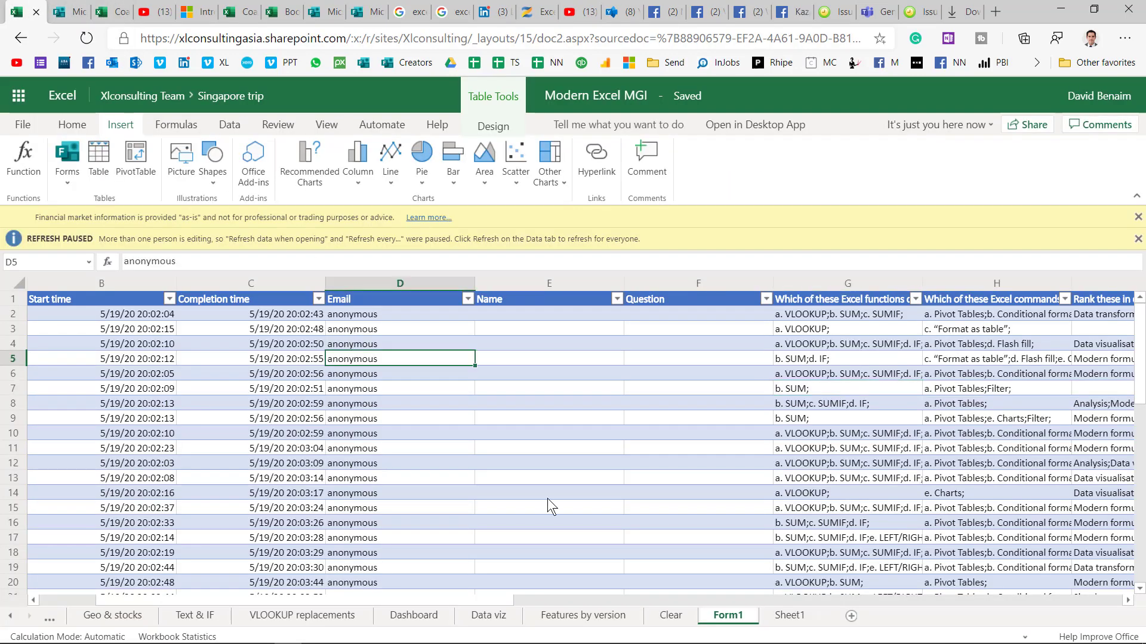
pyautogui.press('Right')
pyautogui.press('Right')
pyautogui.press('Right')
pyautogui.press('Right')
pyautogui.press('Right')
pyautogui.press('Right')
pyautogui.press('Right')
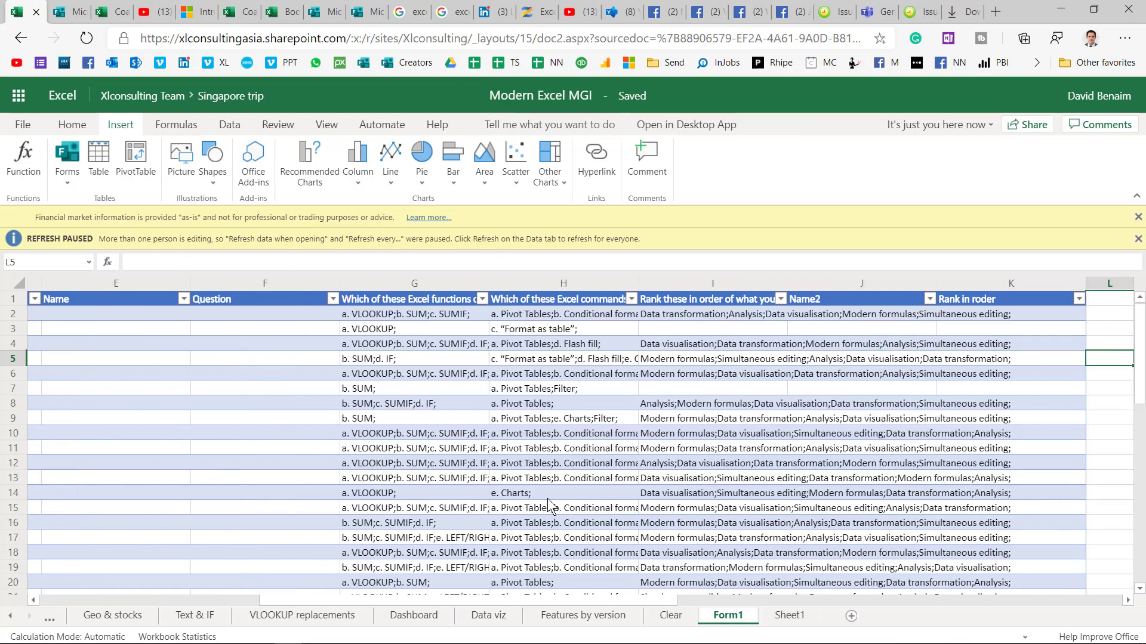
pyautogui.press('Left')
pyautogui.press('Left')
pyautogui.press('Down')
pyautogui.press('Down')
pyautogui.press('Down')
pyautogui.press('Down')
pyautogui.press('Down')
pyautogui.press('Down')
pyautogui.press('Down')
pyautogui.press('Down')
pyautogui.press('Down')
pyautogui.press('Down')
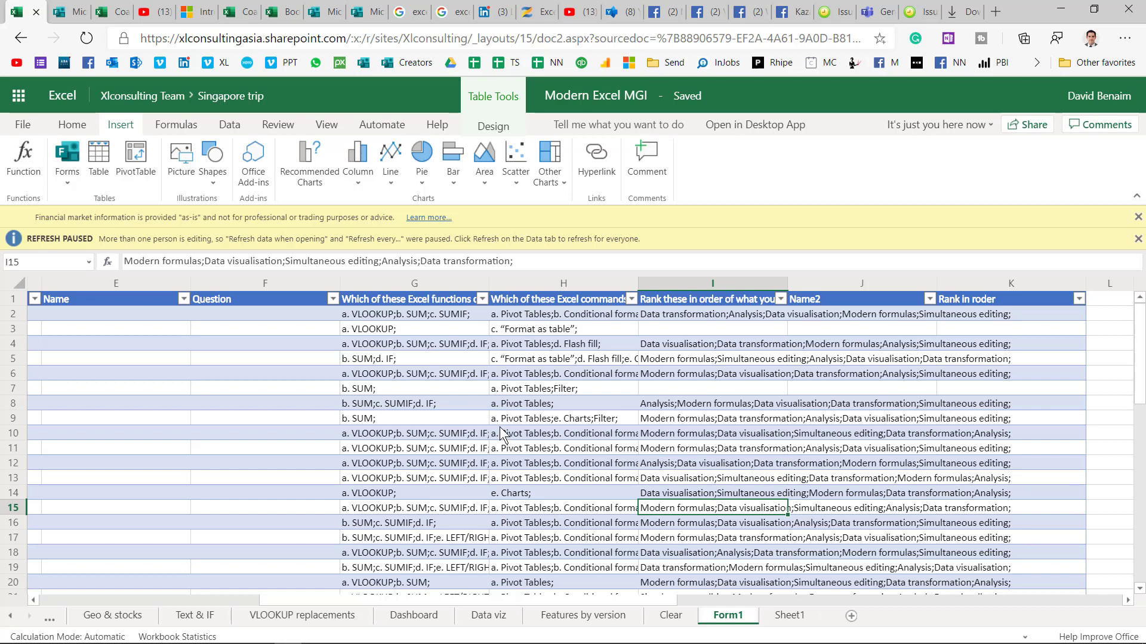
pyautogui.click(389, 369)
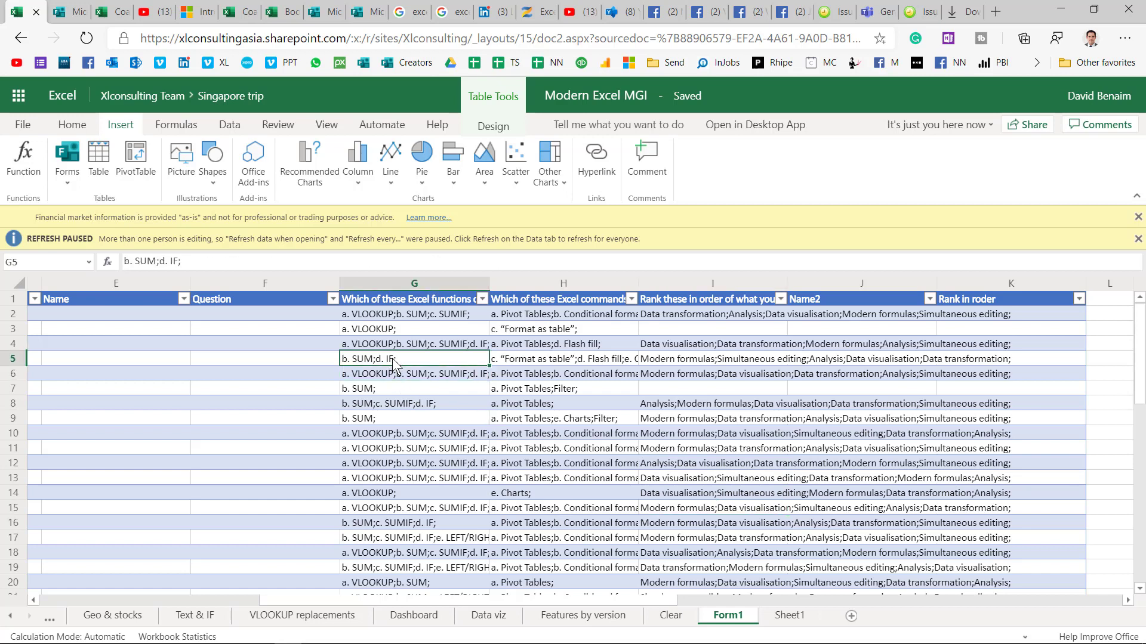
pyautogui.click(462, 433)
pyautogui.click(582, 447)
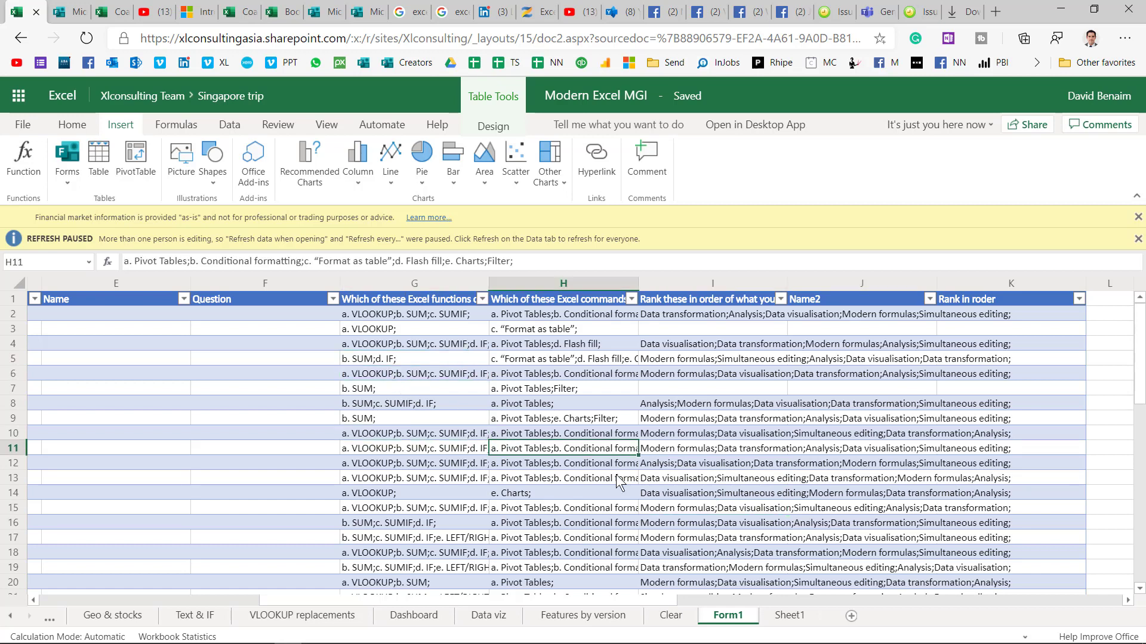